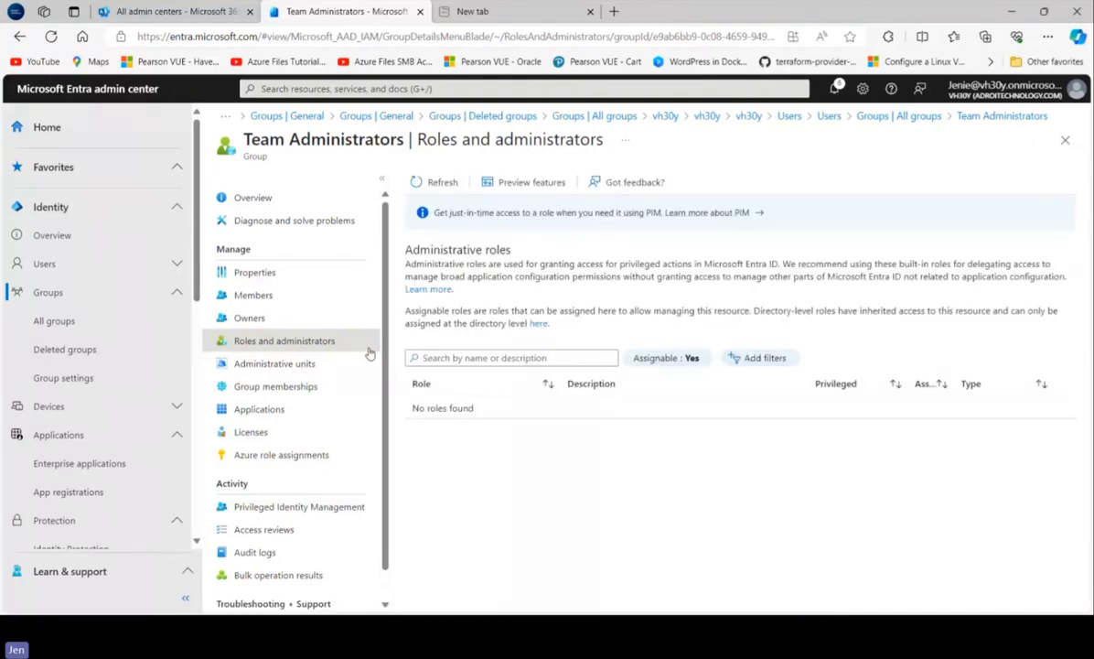
pyautogui.click(445, 357)
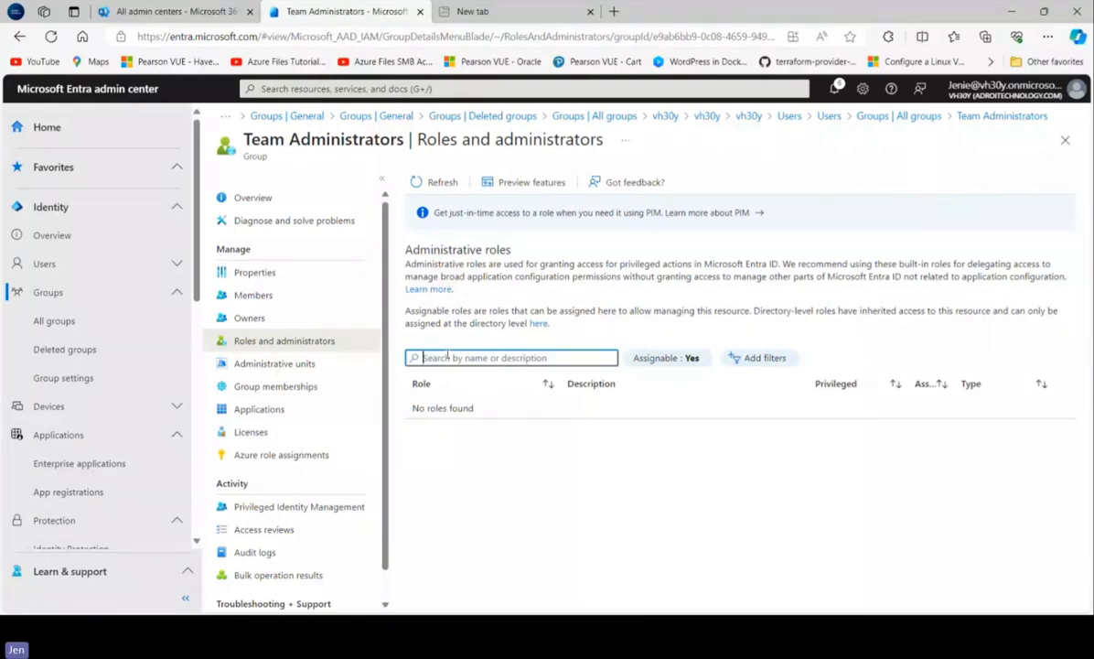
pyautogui.write('te')
pyautogui.press('BackSpace')
pyautogui.press('BackSpace')
# View the audit logs of the Team Administrators group.
pyautogui.scroll(-1, 382, 391)
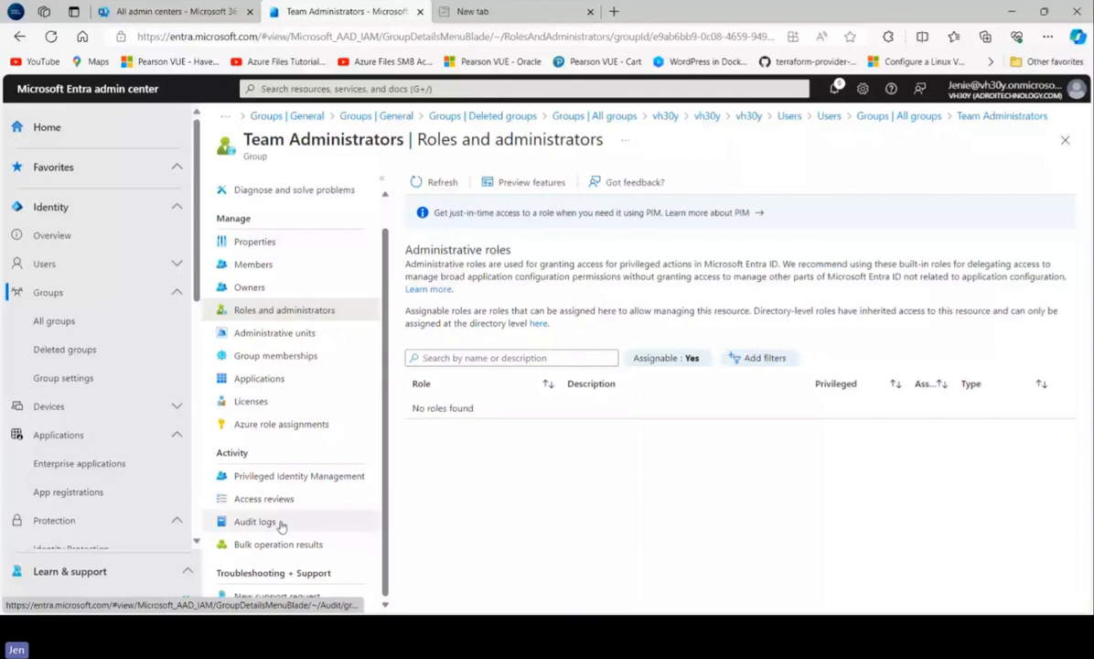
pyautogui.click(256, 522)
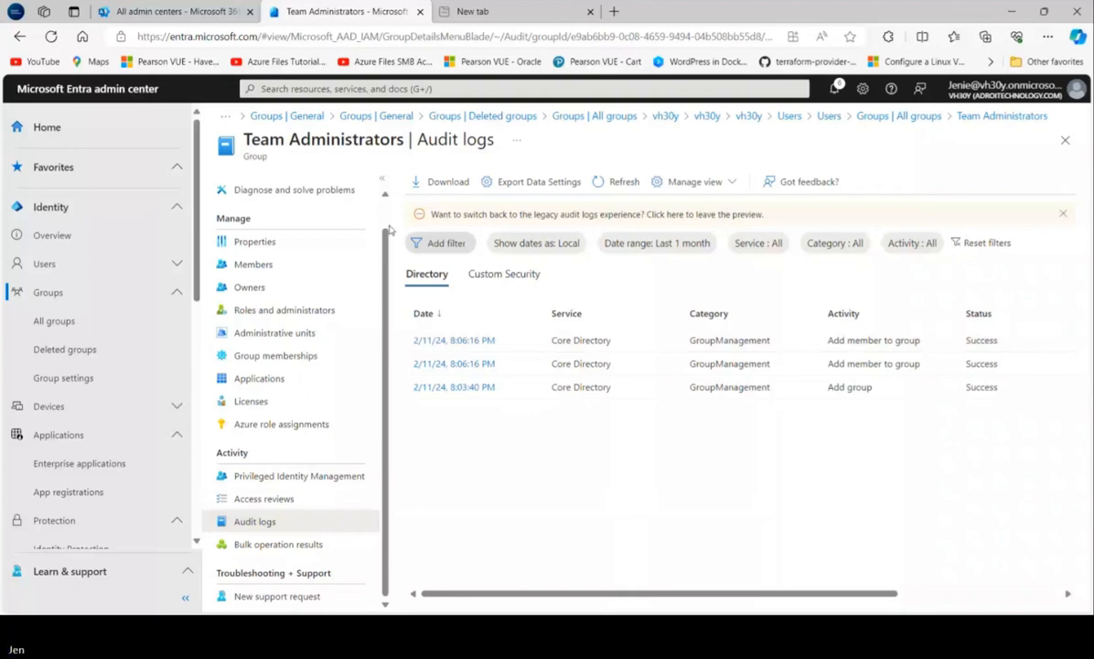
# Start a new group from the list of all groups, with group type Microsoft 365 and the name Sales.
pyautogui.click(54, 321)
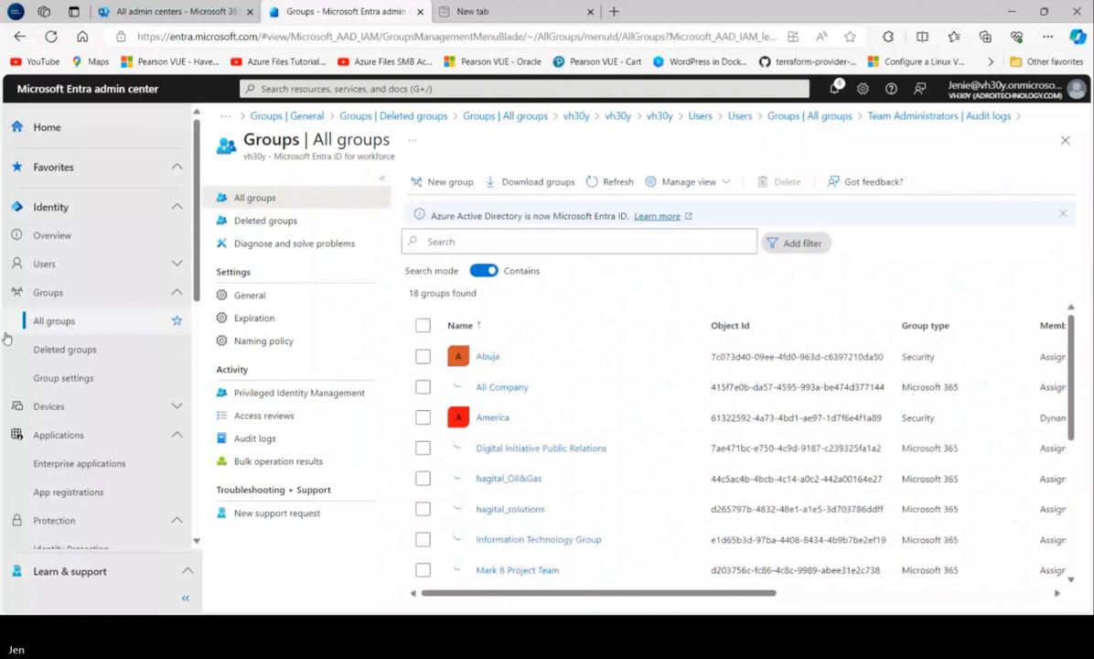
pyautogui.click(442, 182)
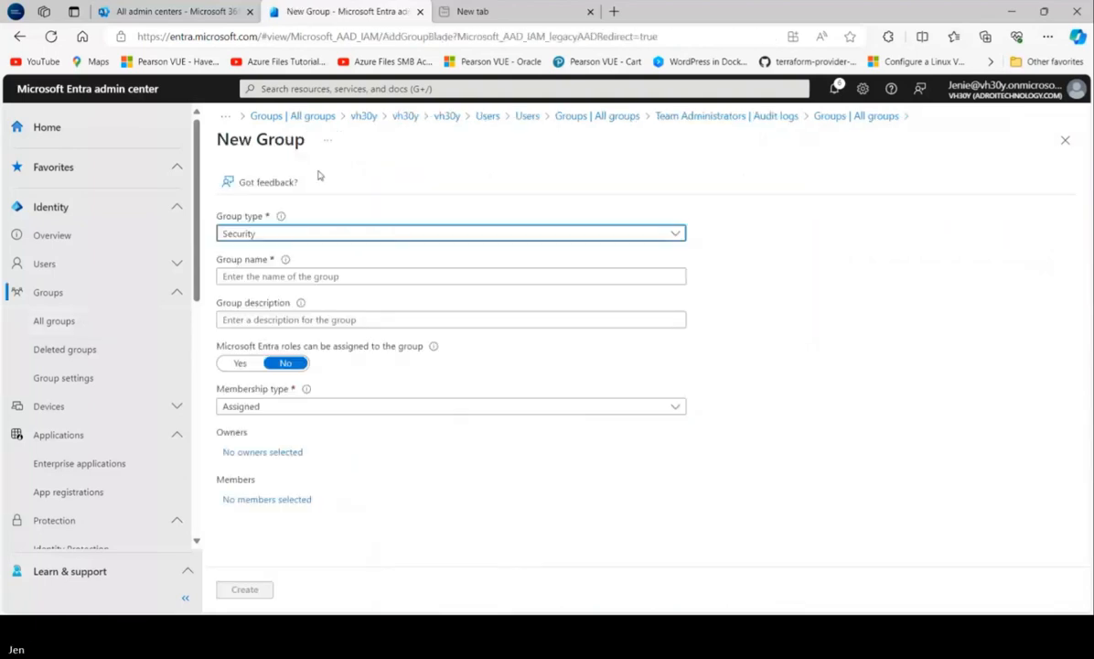
pyautogui.click(333, 234)
pyautogui.click(324, 270)
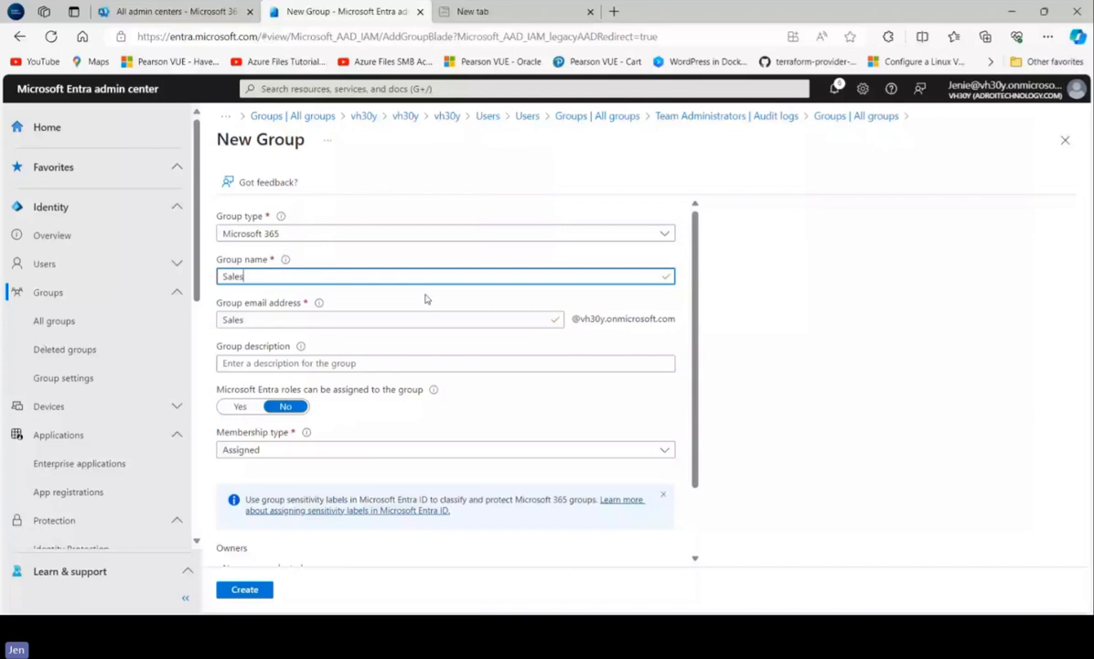
# Enter "Members of sales department" as the description of the new Sales group.
pyautogui.click(376, 362)
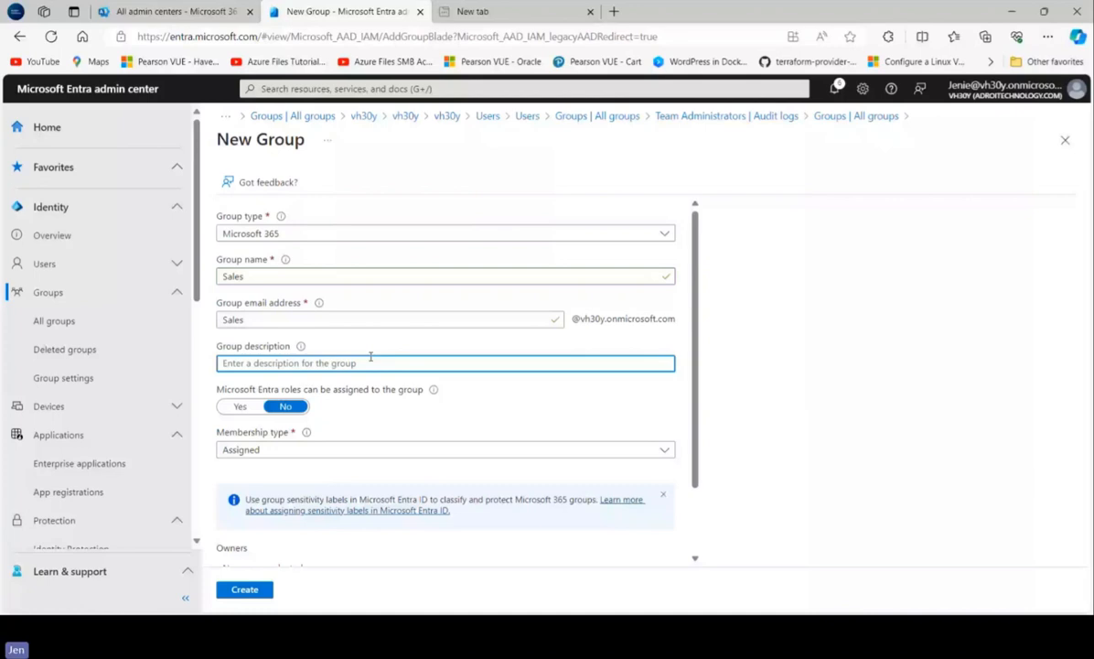
pyautogui.write('Members of sales de')
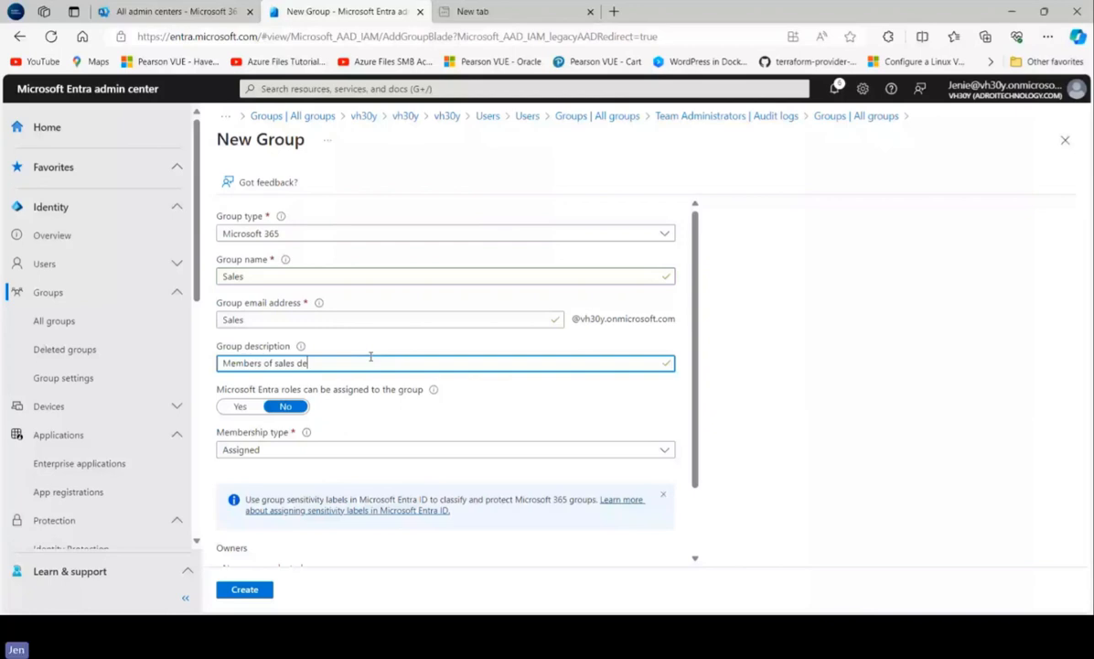
pyautogui.write('partment')
# Set the new group's membership type to Dynamic User.
pyautogui.scroll(-1, 690, 483)
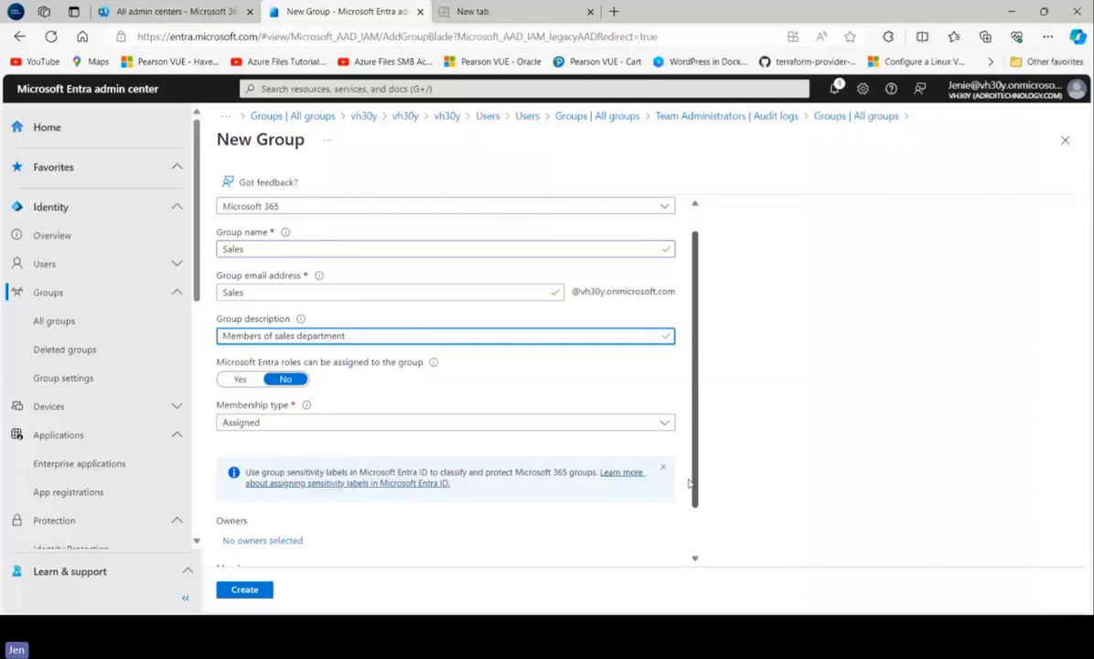
pyautogui.scroll(-2, 443, 389)
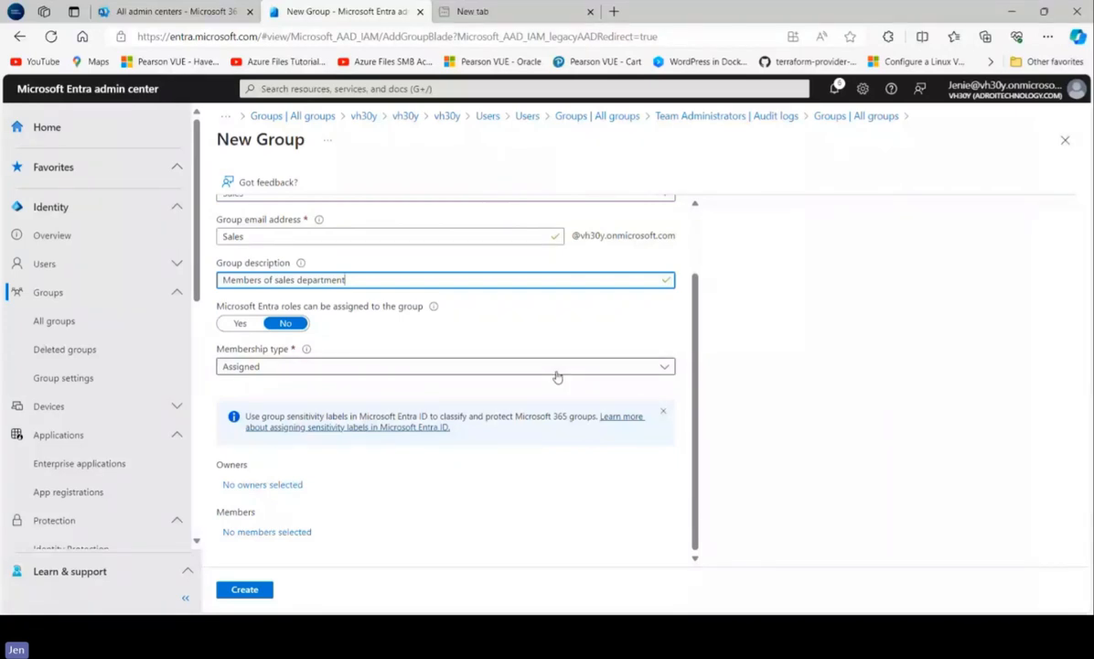
pyautogui.scroll(2, 558, 376)
pyautogui.scroll(-2, 557, 376)
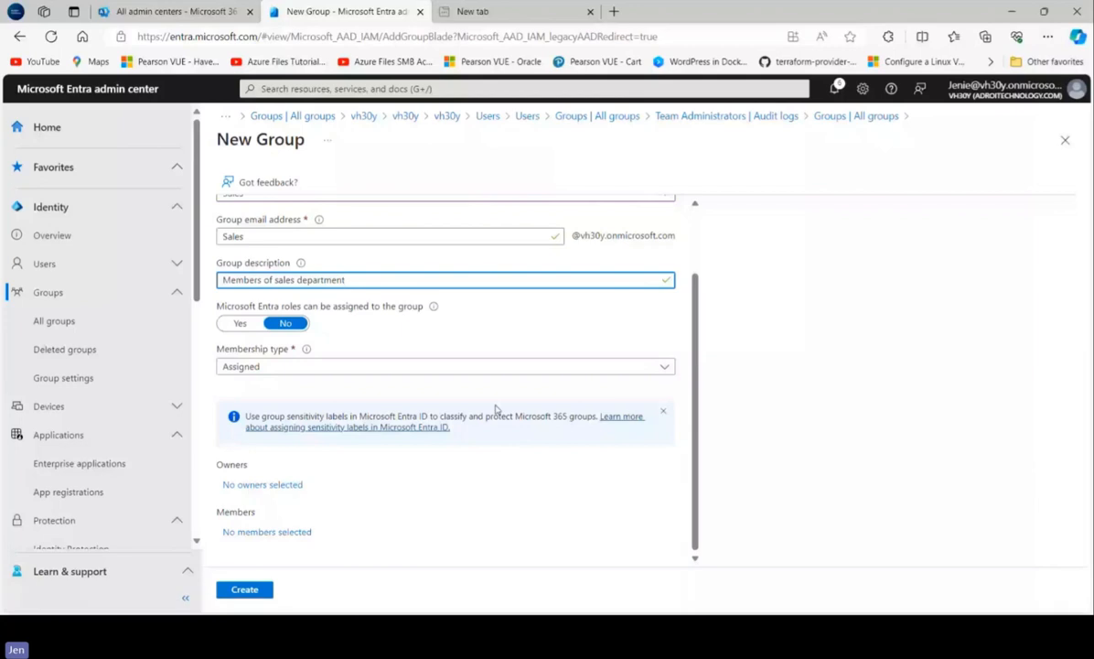
pyautogui.click(506, 371)
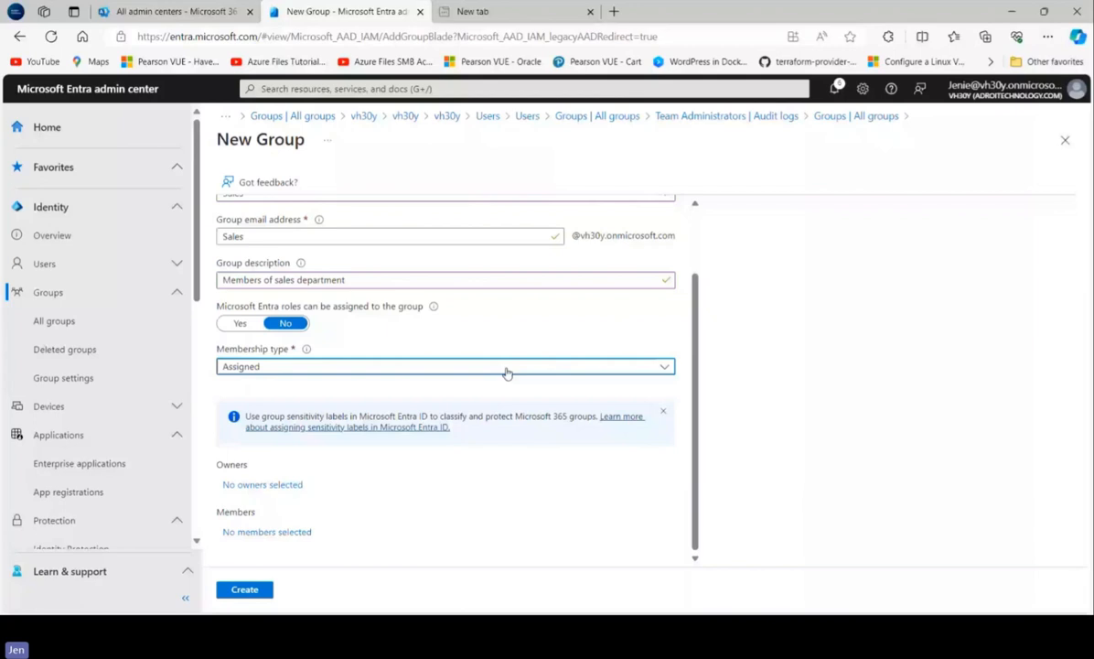
pyautogui.press('Down')
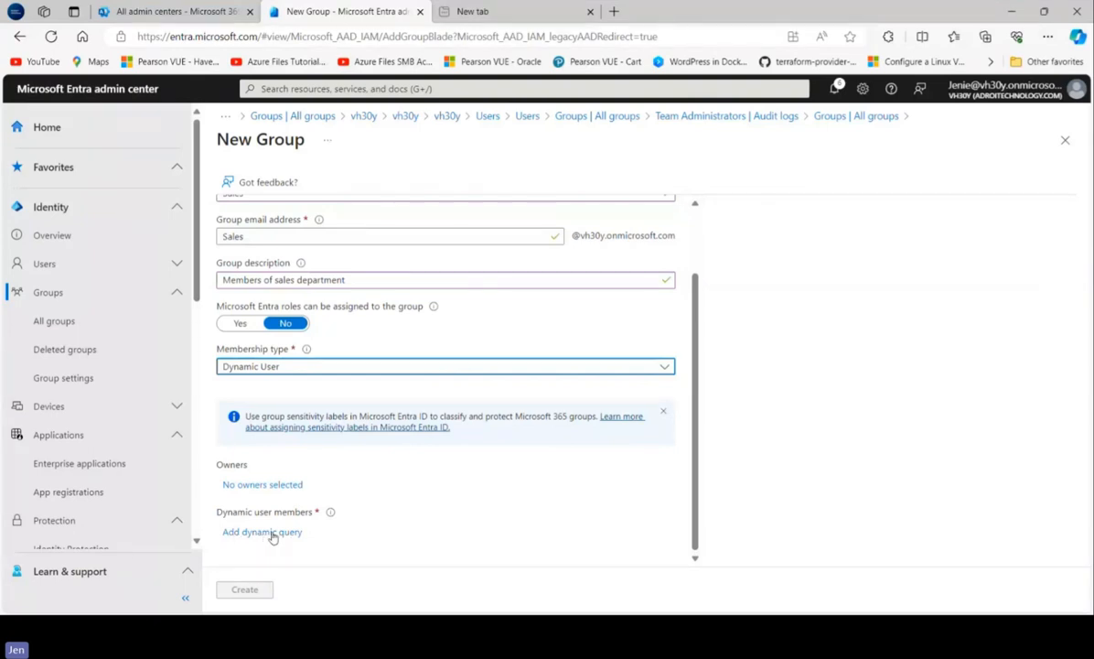
# Add one user from the directory list as the owner of the new group.
pyautogui.click(248, 486)
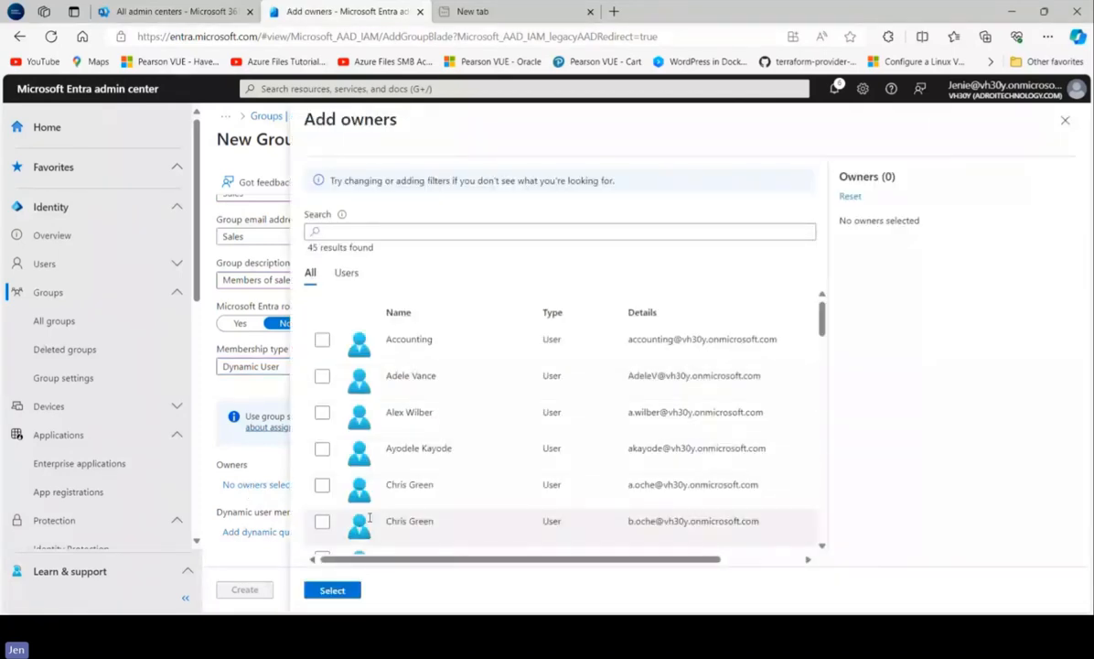
pyautogui.scroll(-10, 772, 487)
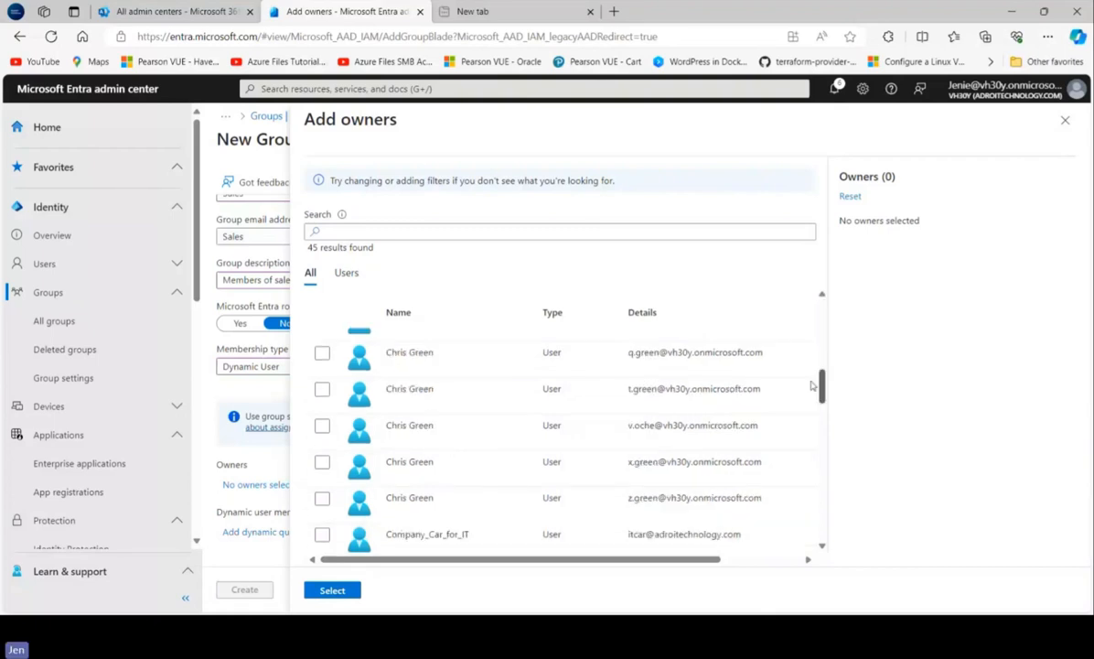
pyautogui.scroll(-2, 772, 488)
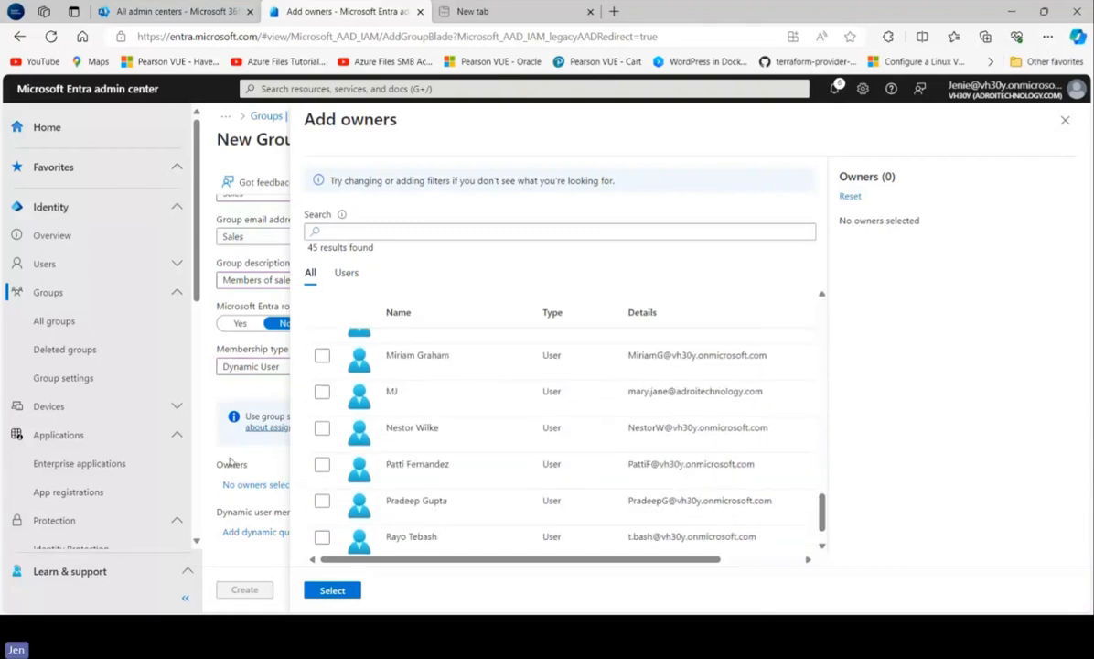
pyautogui.click(322, 500)
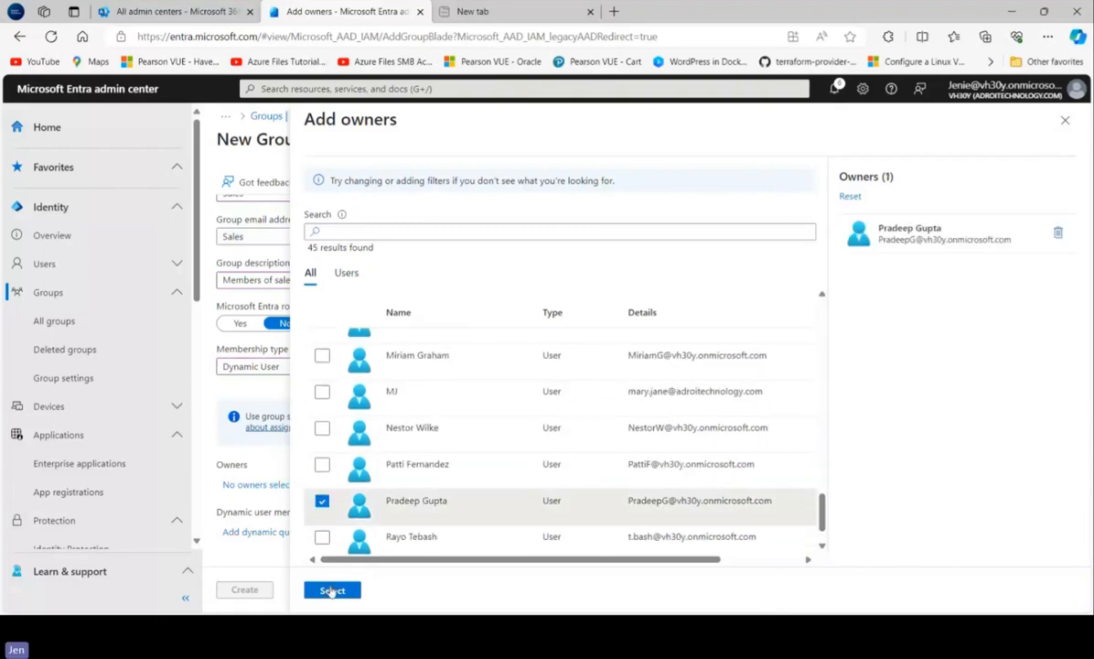
pyautogui.click(333, 590)
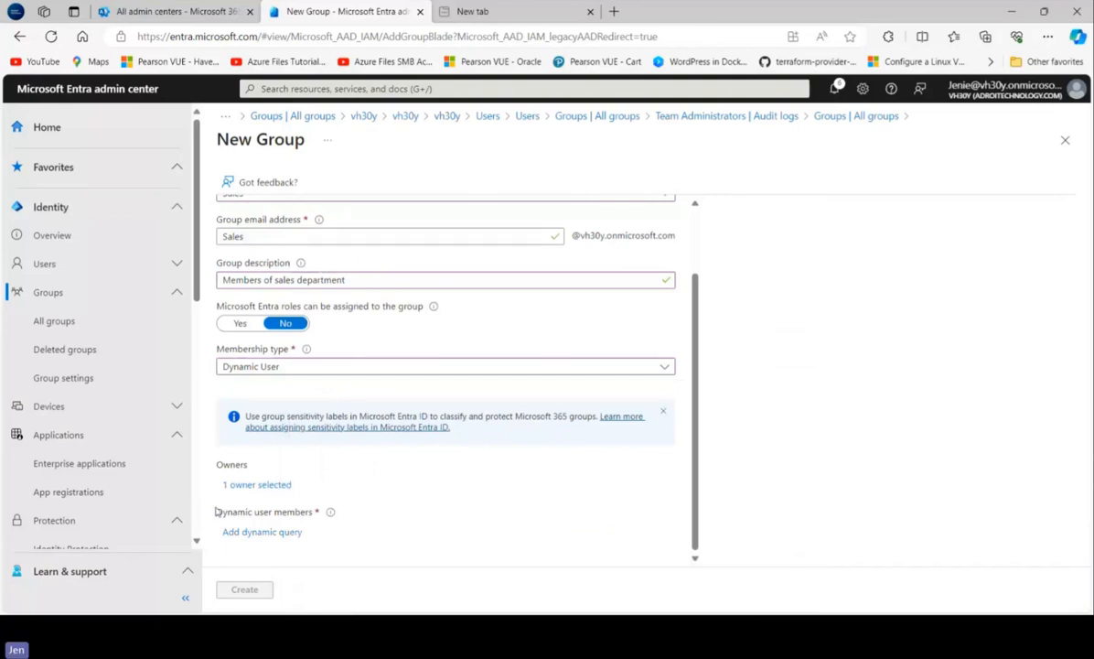
# Add a dynamic membership query whose first expression requires jobTitle Equals Sales Executives.
pyautogui.click(245, 533)
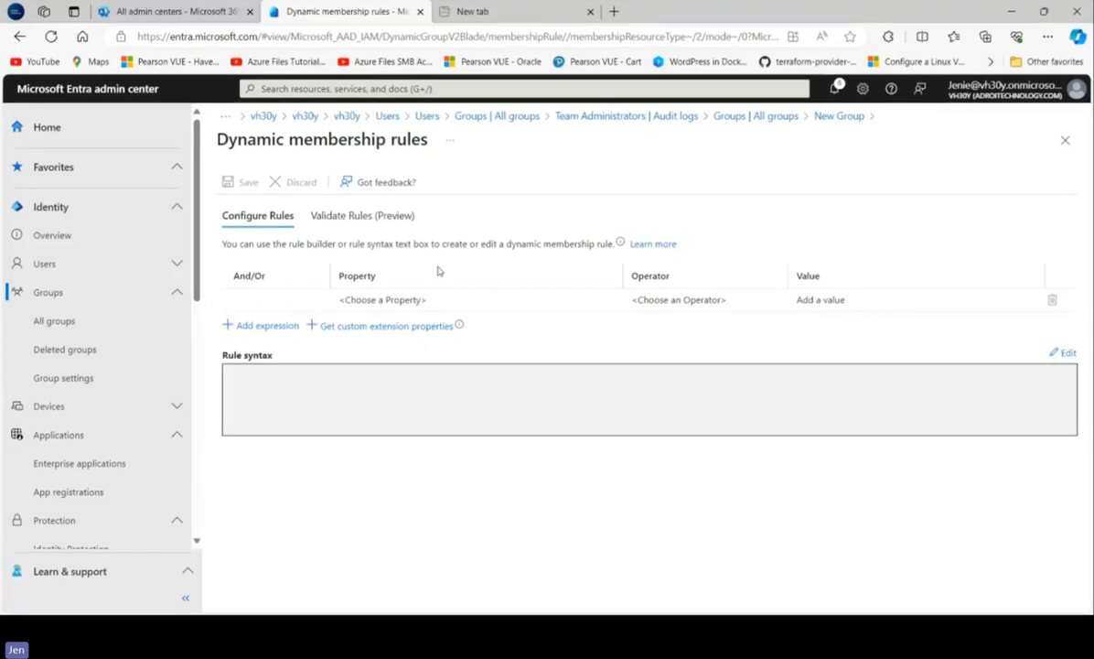
pyautogui.click(421, 301)
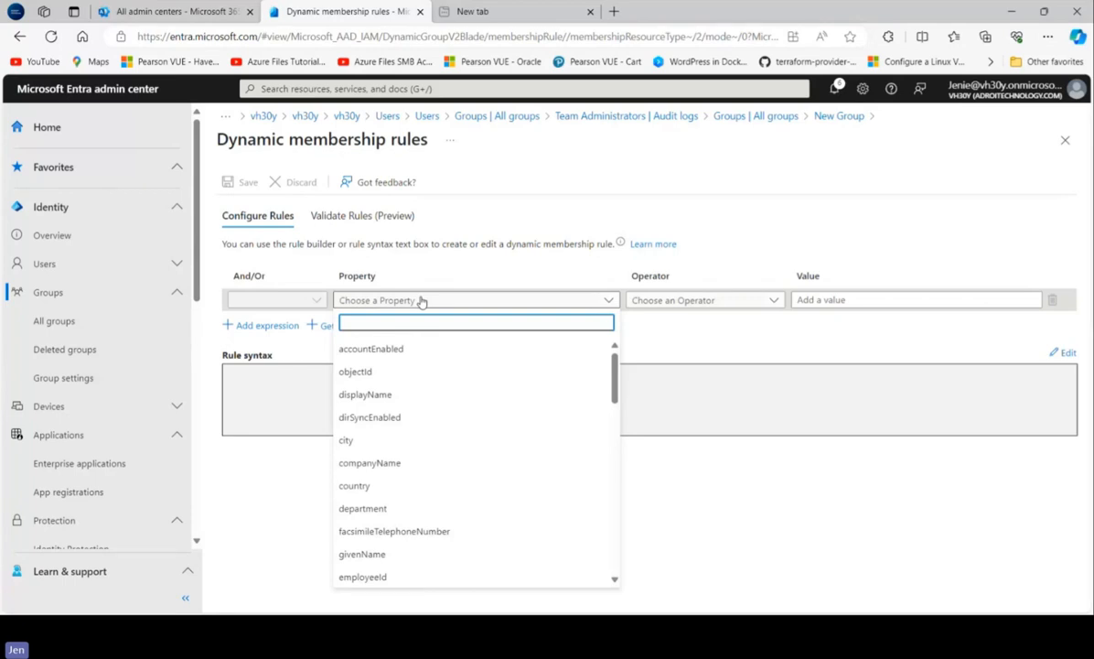
pyautogui.moveTo(615, 384); pyautogui.dragTo(588, 420)
pyautogui.scroll(1, 563, 419)
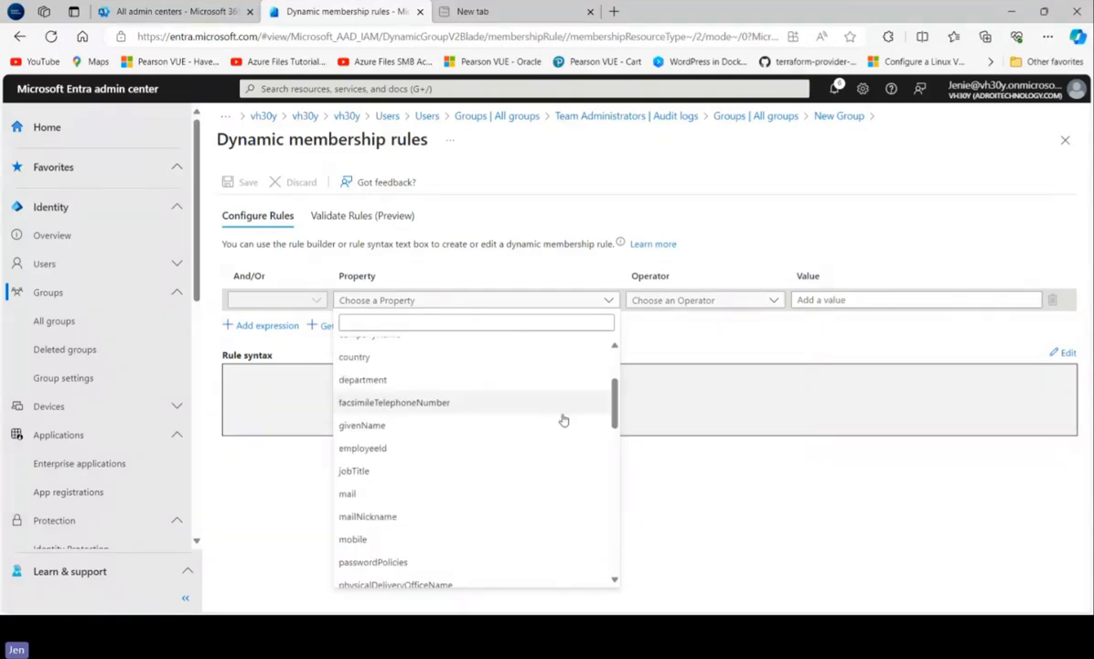
pyautogui.click(354, 470)
pyautogui.click(690, 306)
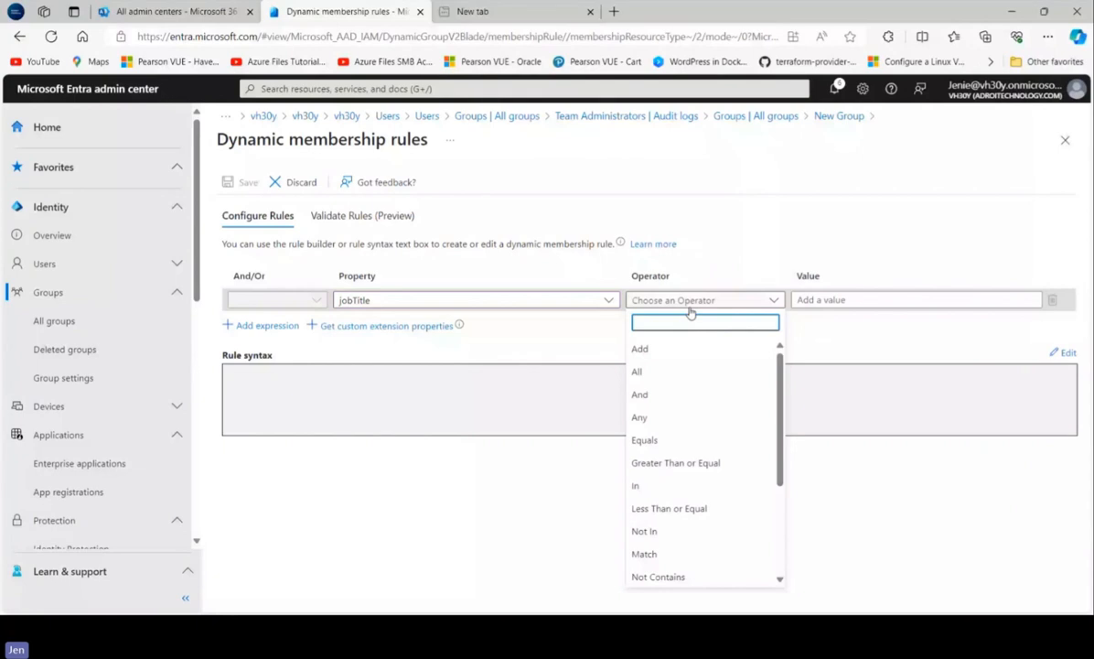
pyautogui.click(667, 442)
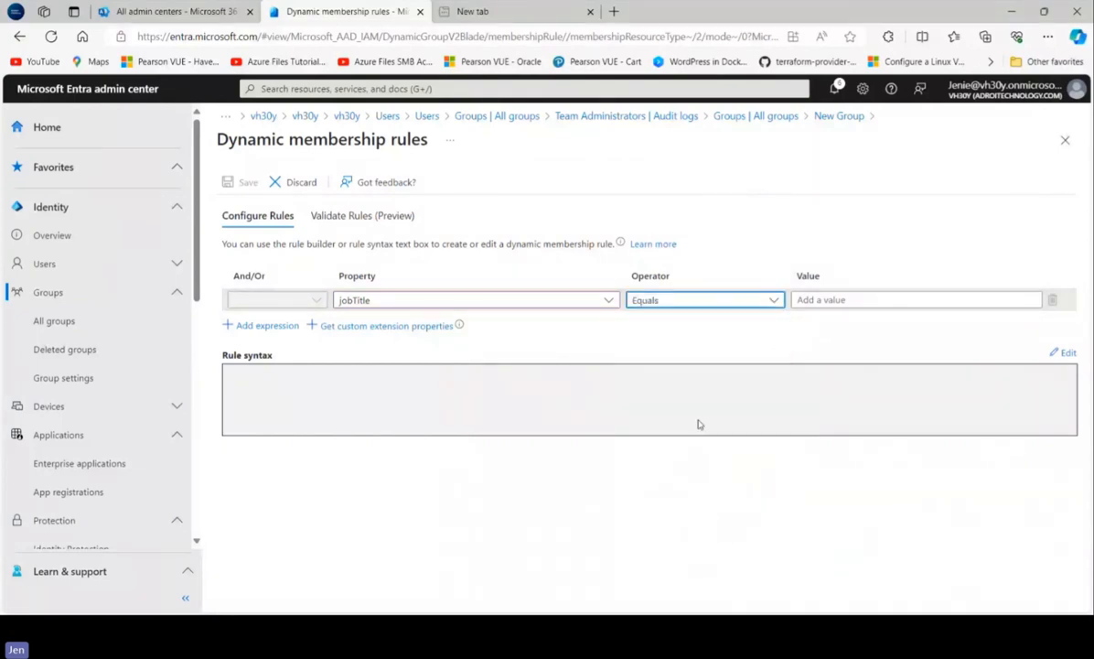
pyautogui.click(853, 300)
pyautogui.write('Sa')
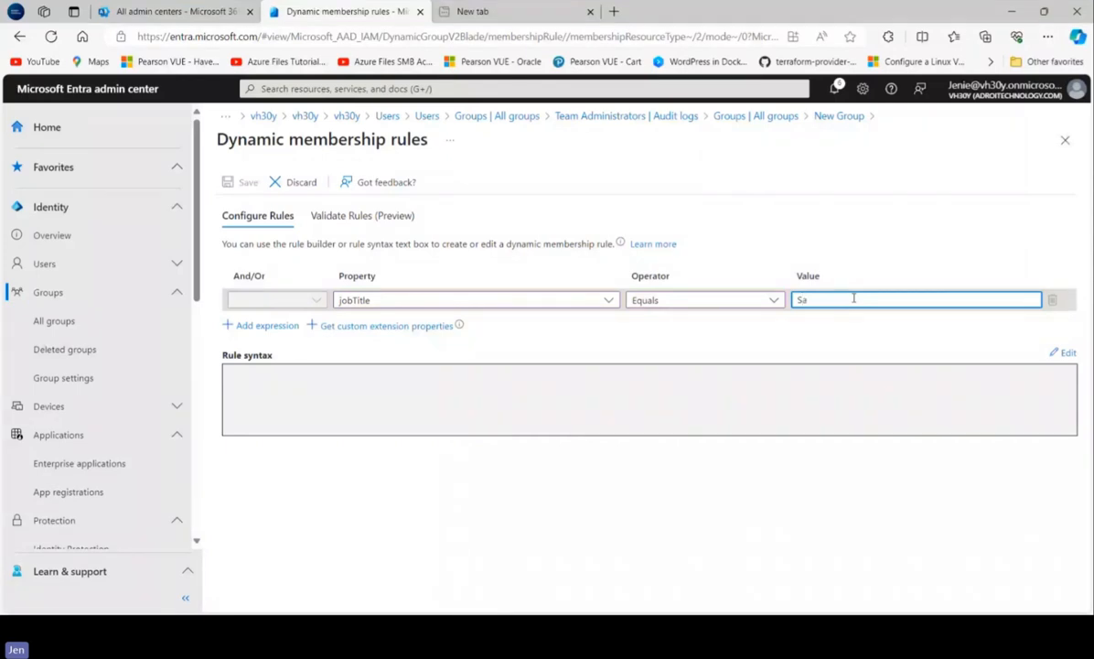
pyautogui.write('les Execu')
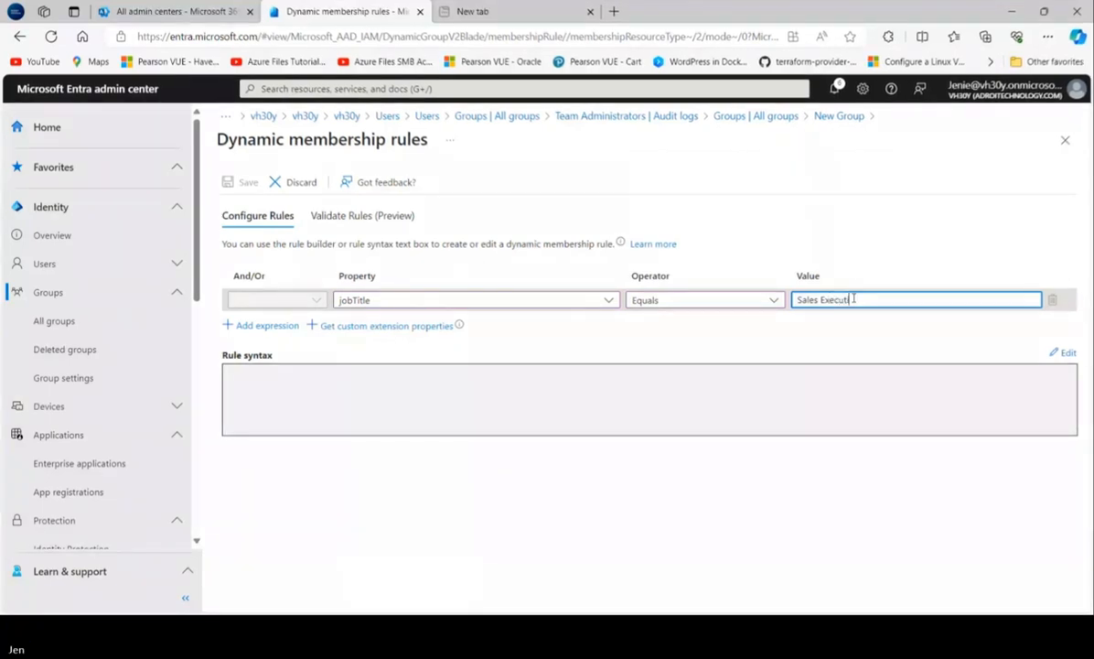
pyautogui.write('tives')
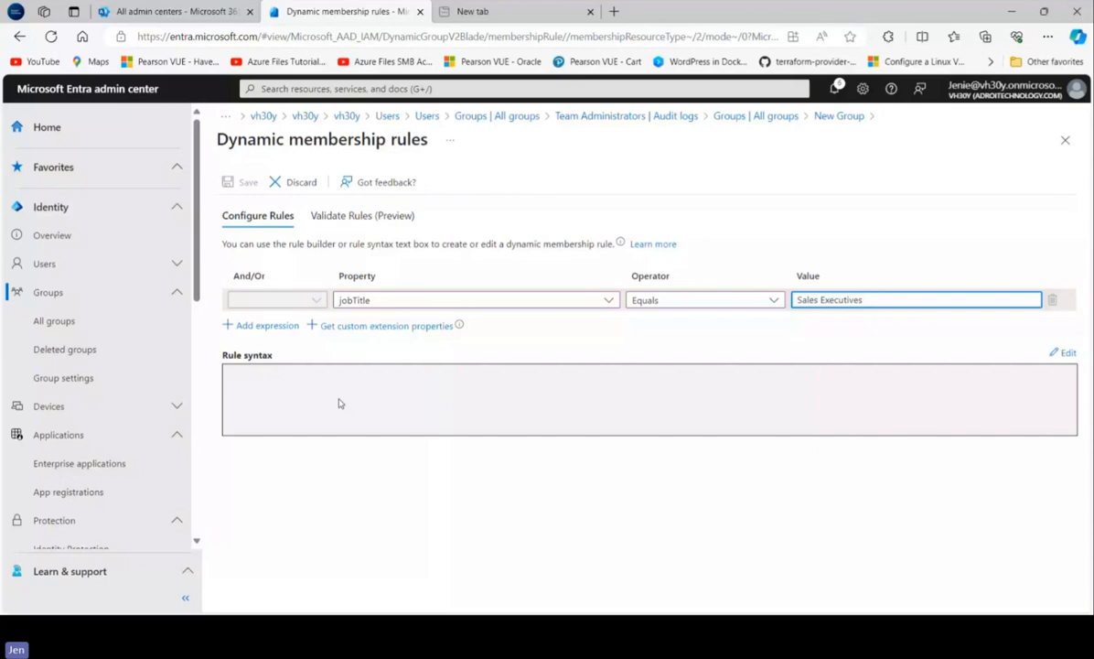
# Add a second expression to the membership rule, joined with And, requiring city Equals San Diego.
pyautogui.click(279, 325)
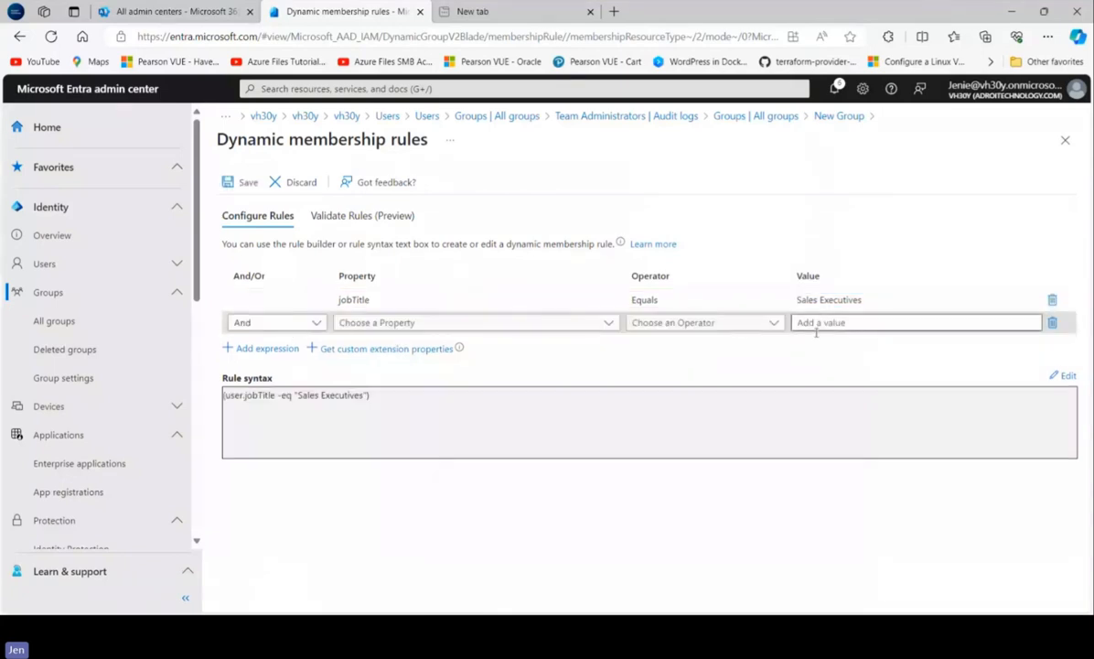
pyautogui.click(314, 324)
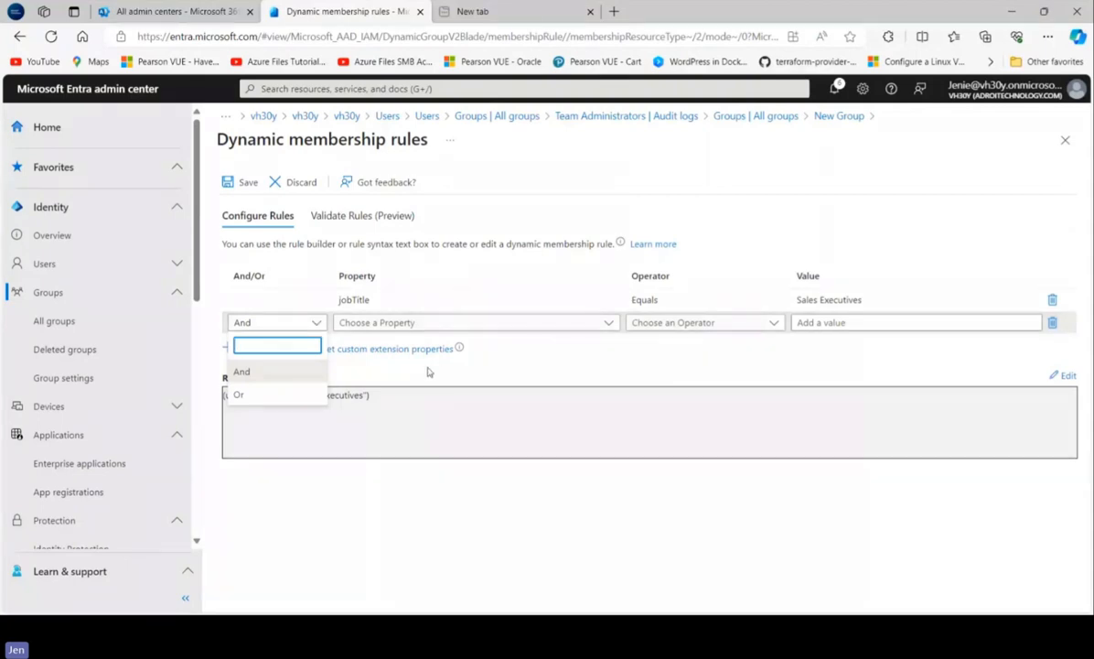
pyautogui.click(294, 368)
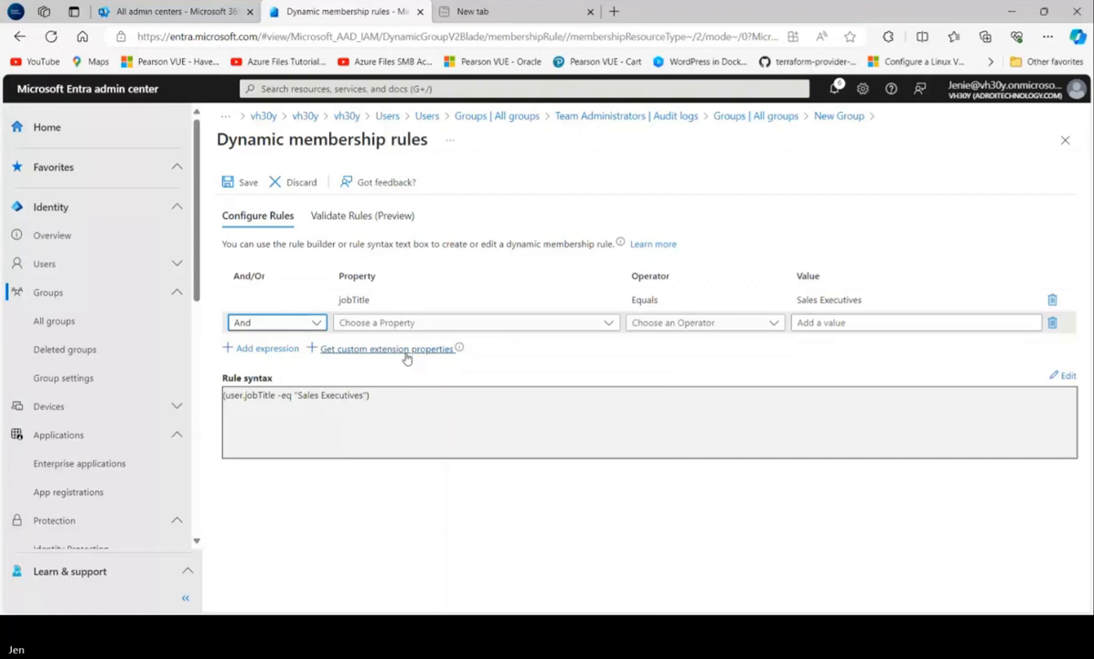
pyautogui.click(525, 323)
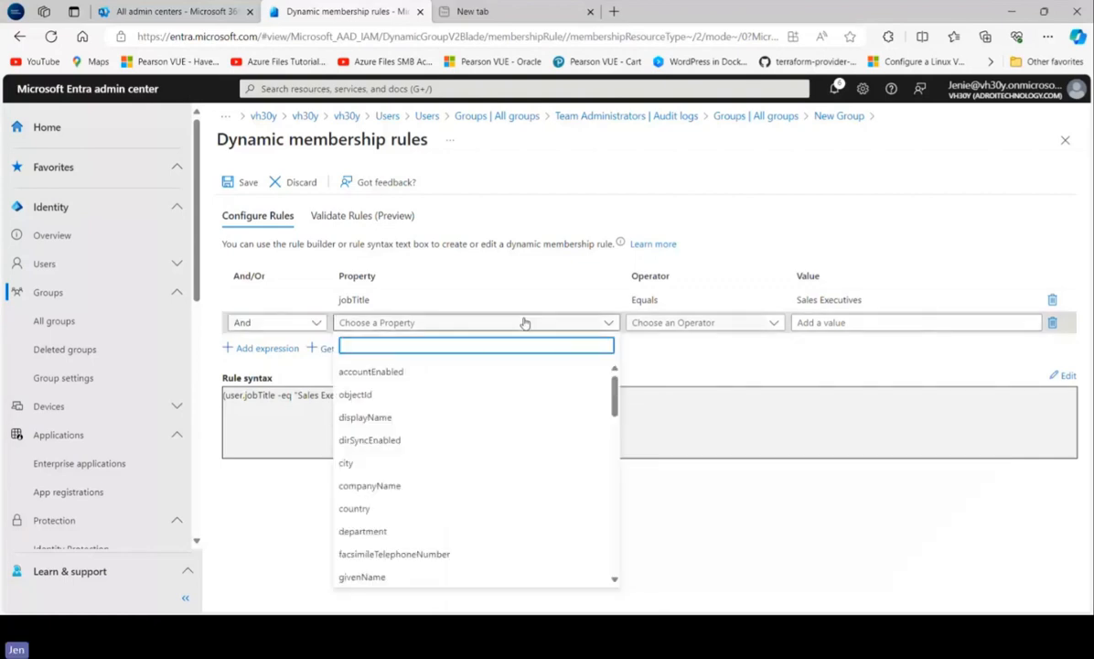
pyautogui.click(378, 464)
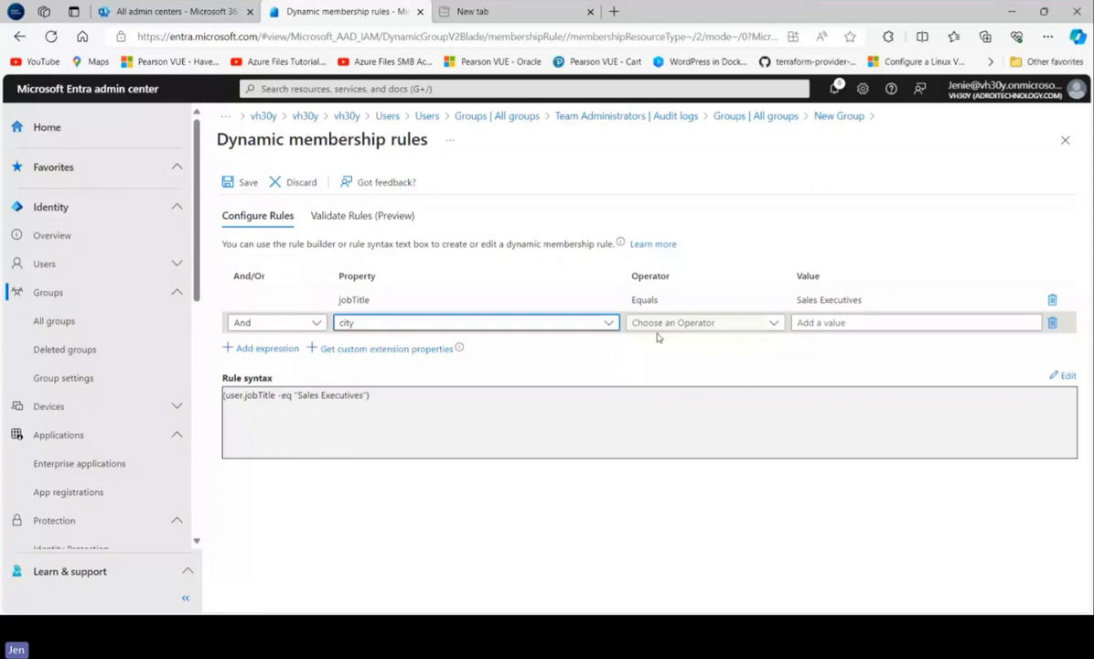
pyautogui.click(923, 322)
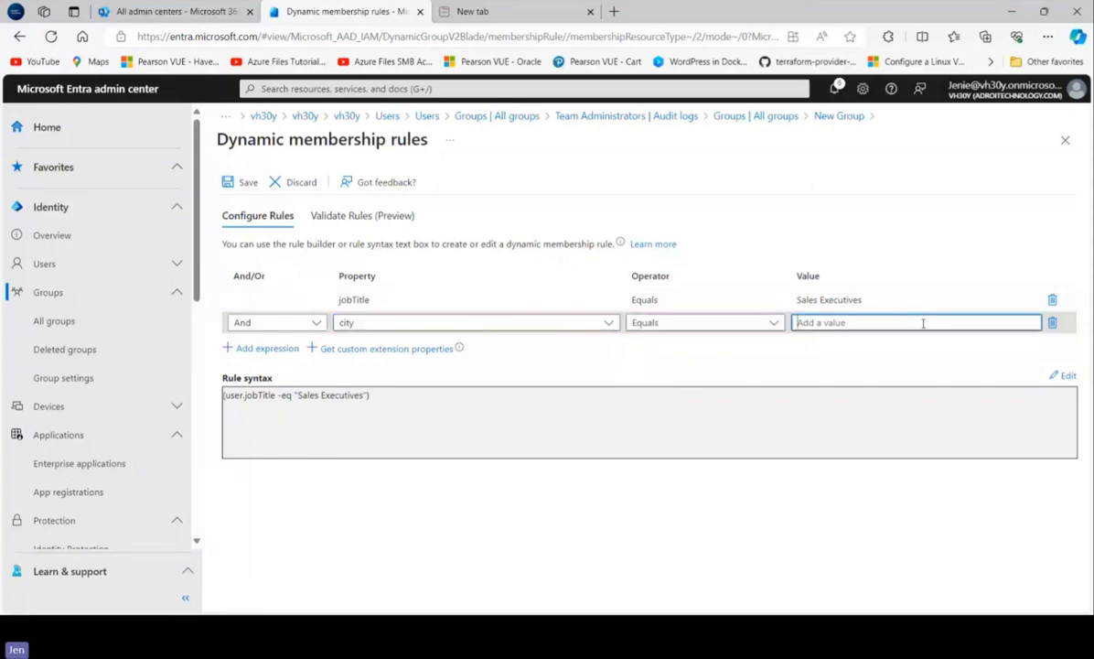
pyautogui.write('S')
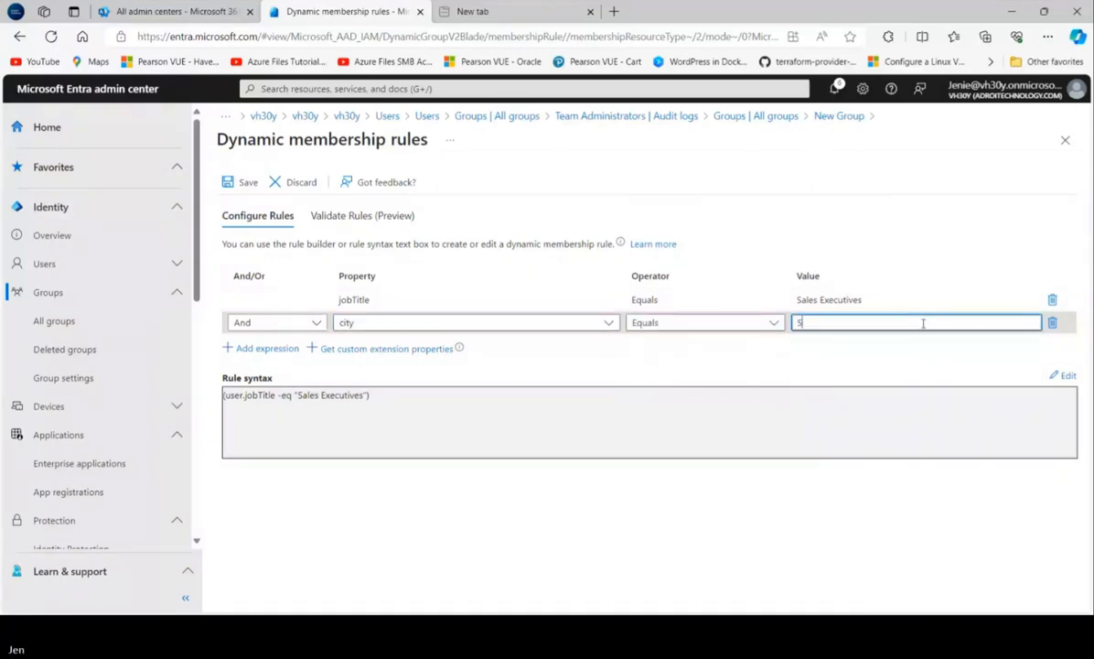
pyautogui.write('an Die')
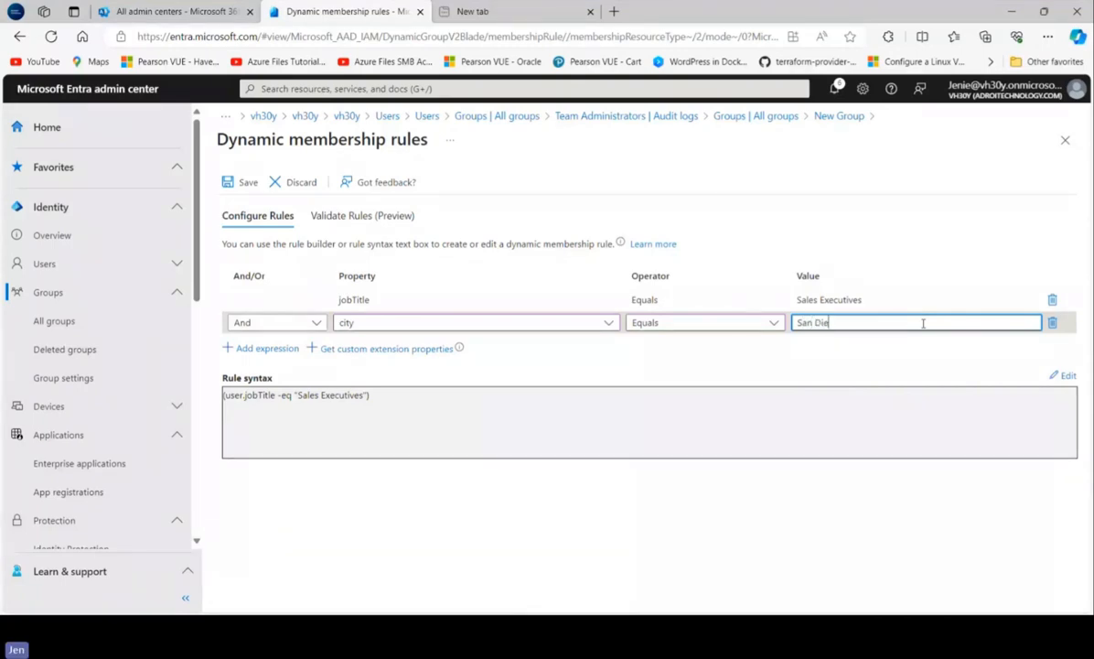
pyautogui.write('go')
pyautogui.click(980, 364)
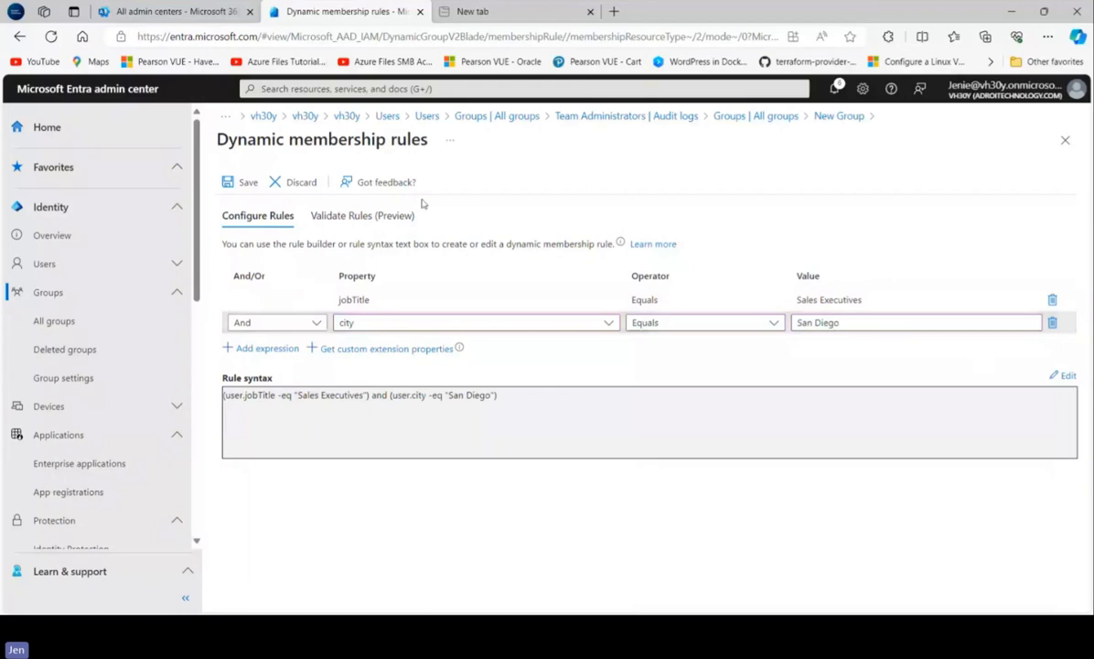
# Save the dynamic membership rule and create the Sales group.
pyautogui.click(248, 183)
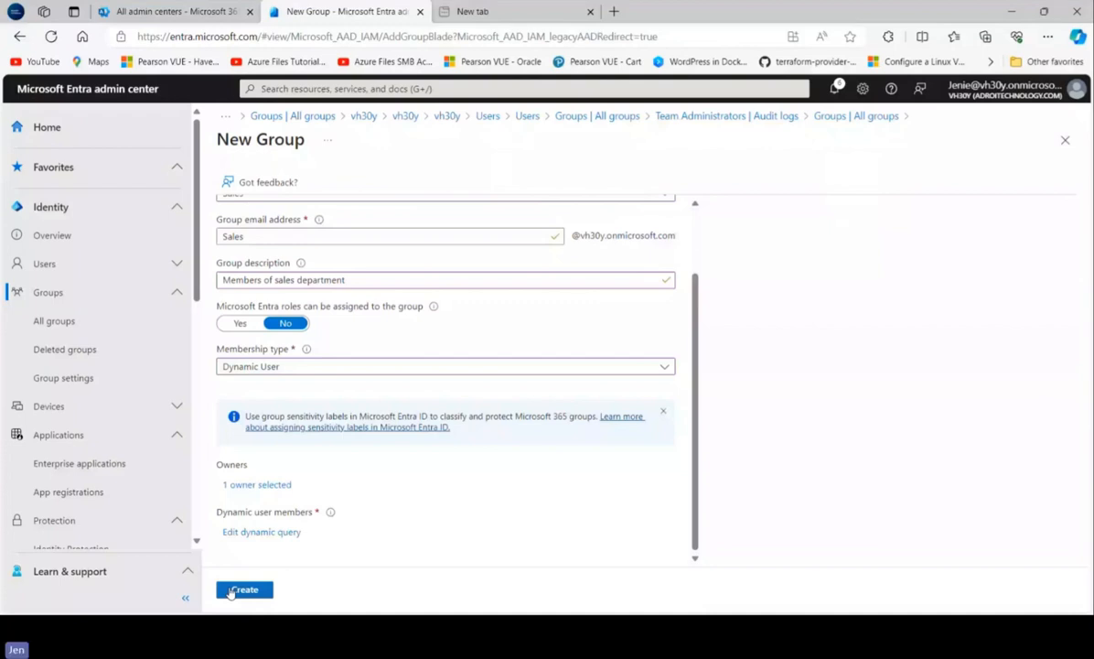
pyautogui.click(240, 590)
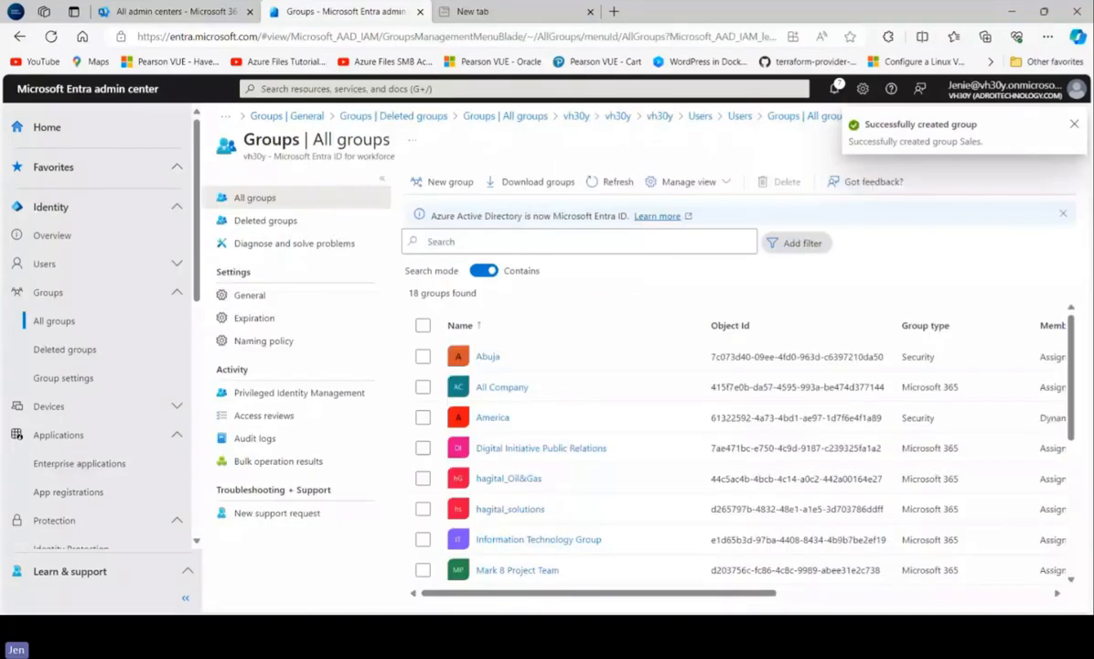
pyautogui.click(1076, 127)
# Search all groups for sales, open the Sales group and view its member list.
pyautogui.click(543, 241)
pyautogui.write('sales')
pyautogui.press('Return')
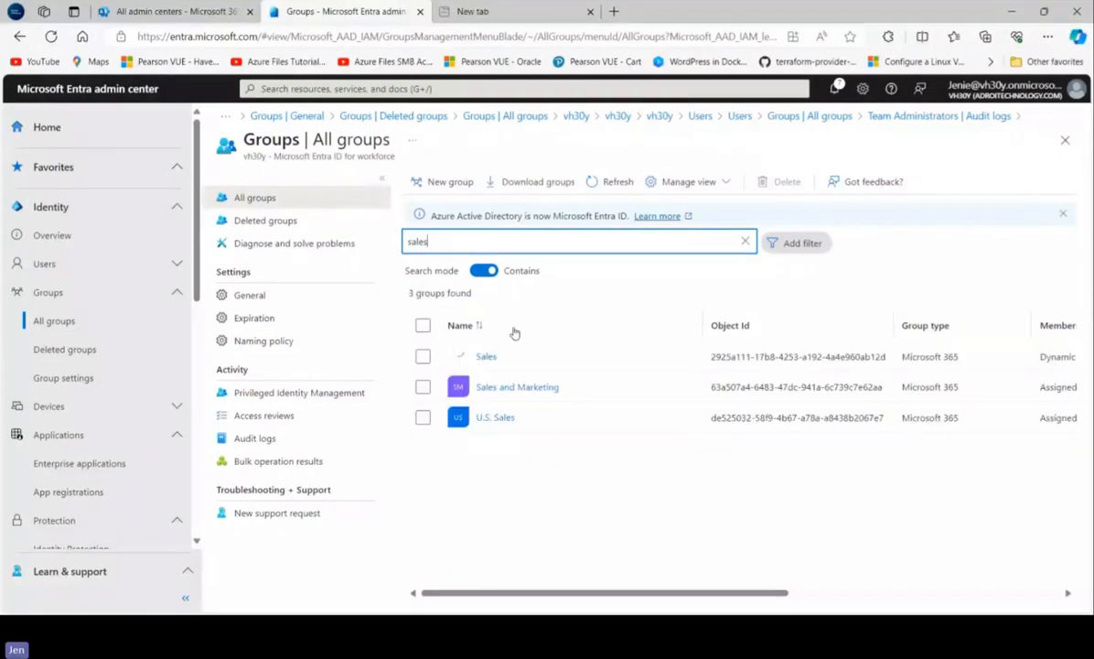
pyautogui.click(494, 358)
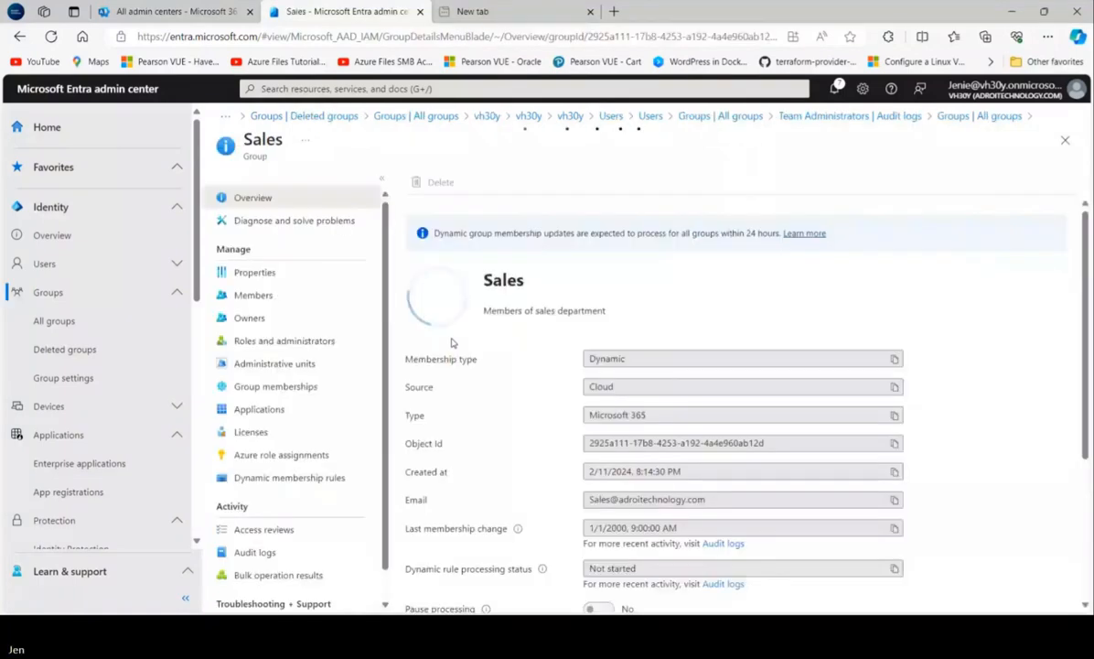
pyautogui.click(303, 295)
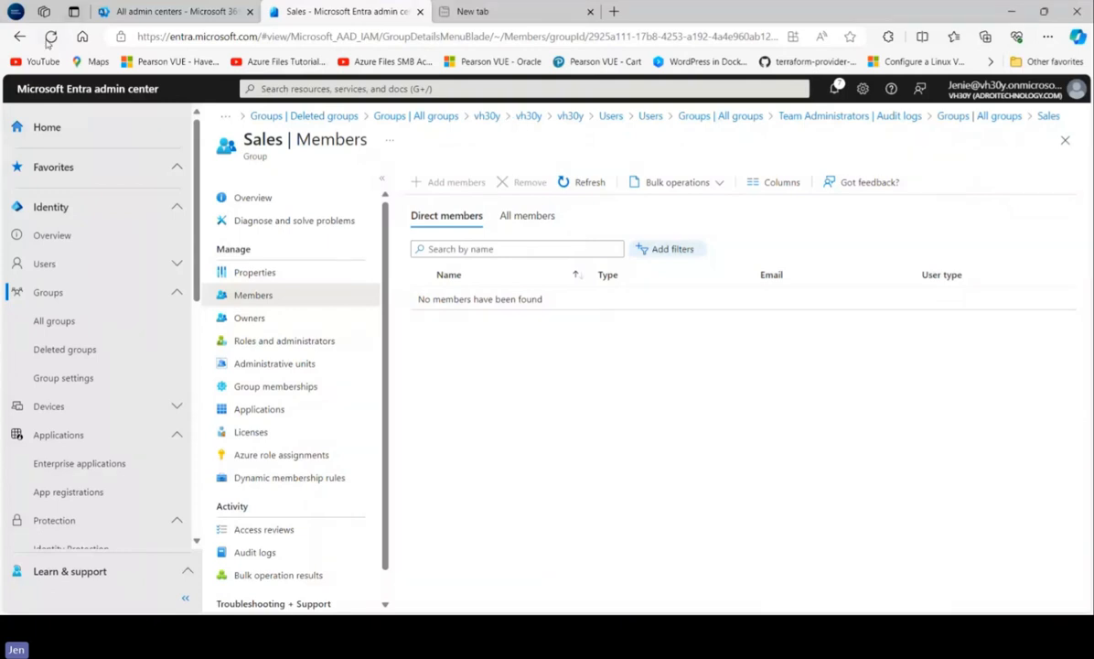
# Reload the member list, continue with the already signed-in account, and return to the admin center home page.
pyautogui.click(49, 37)
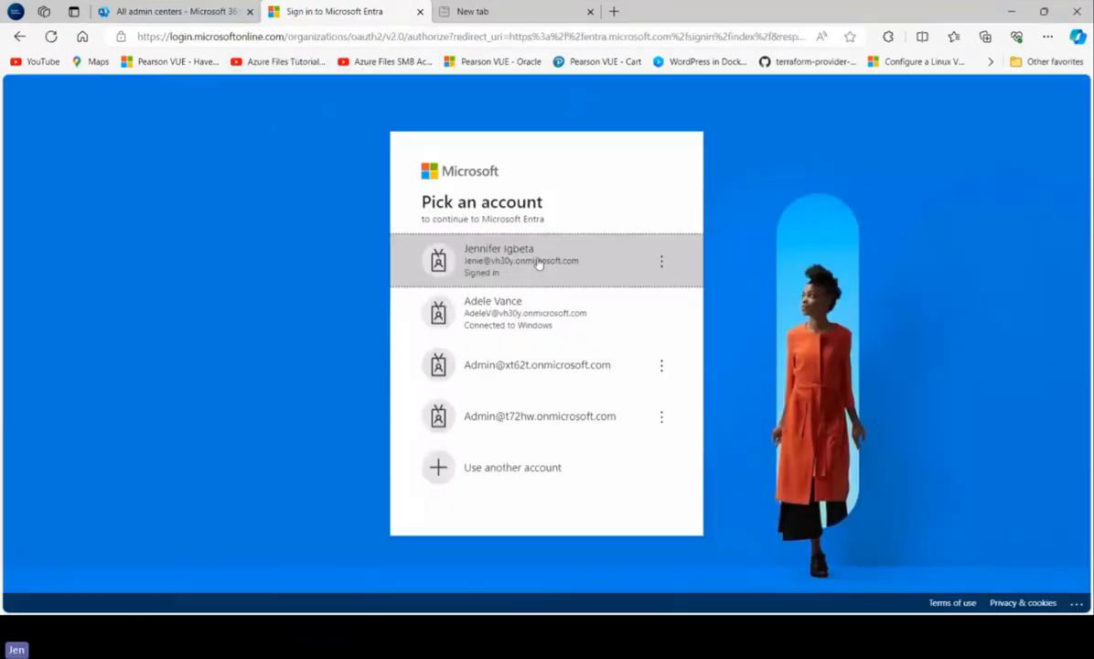
pyautogui.click(681, 240)
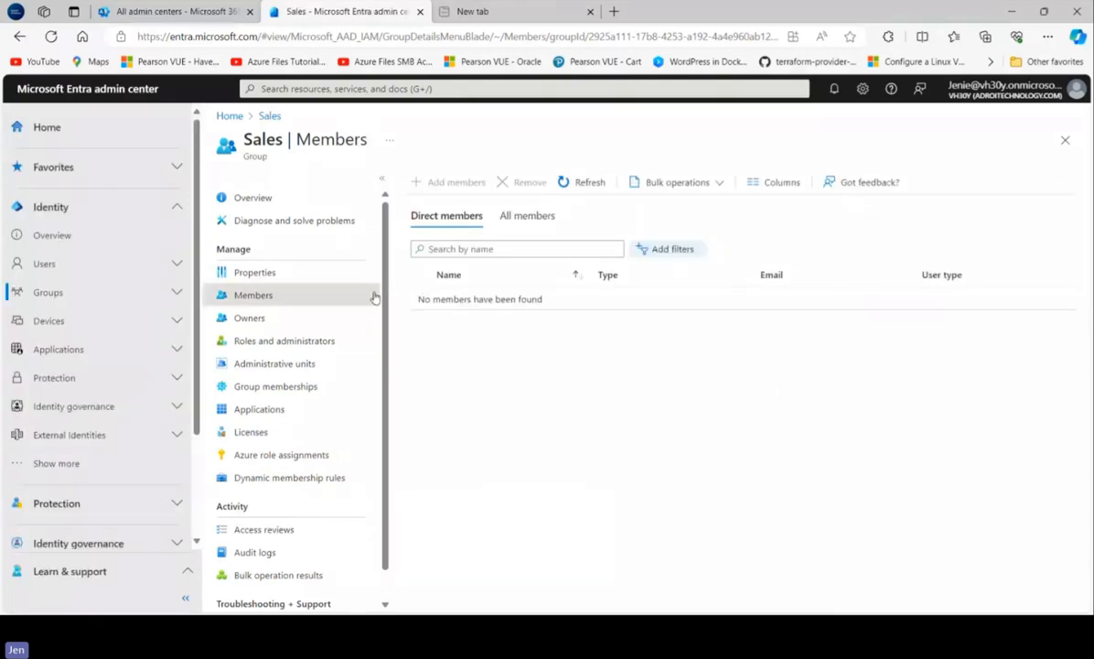
pyautogui.click(231, 117)
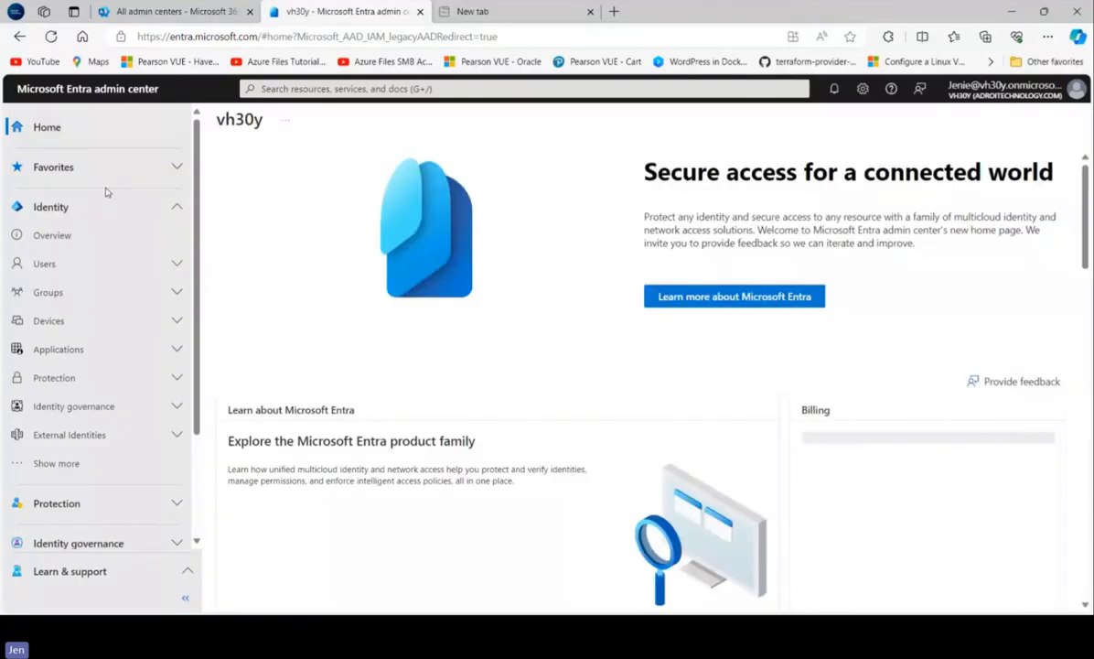
# Find the Sales group again among all groups by searching for sales, and recheck its direct members.
pyautogui.click(82, 263)
pyautogui.click(69, 380)
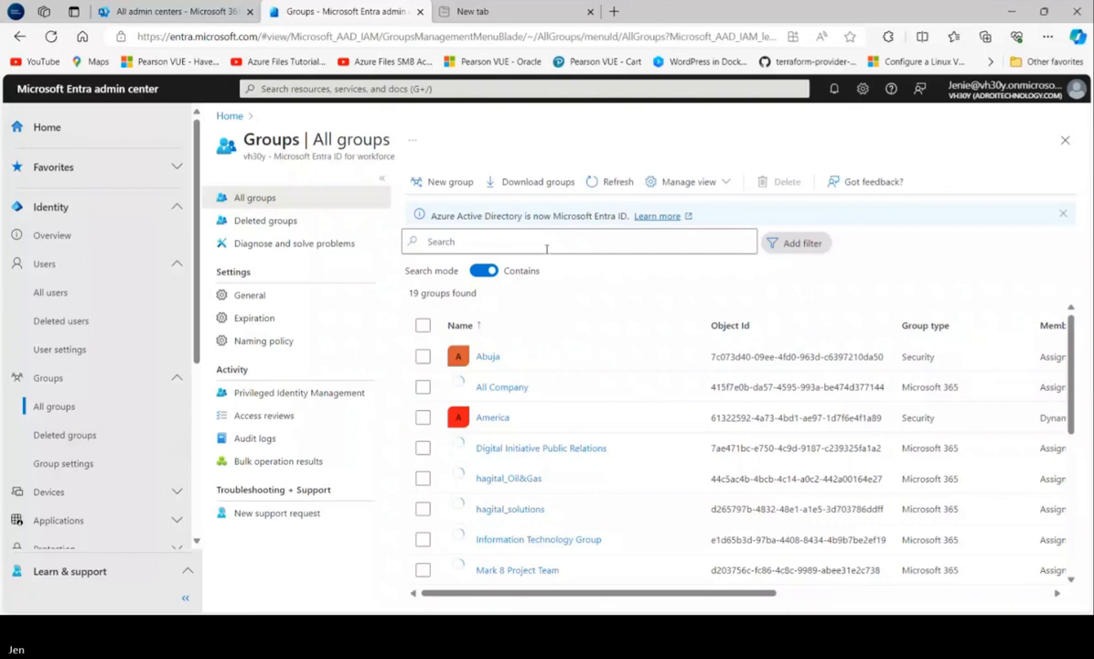
pyautogui.click(568, 242)
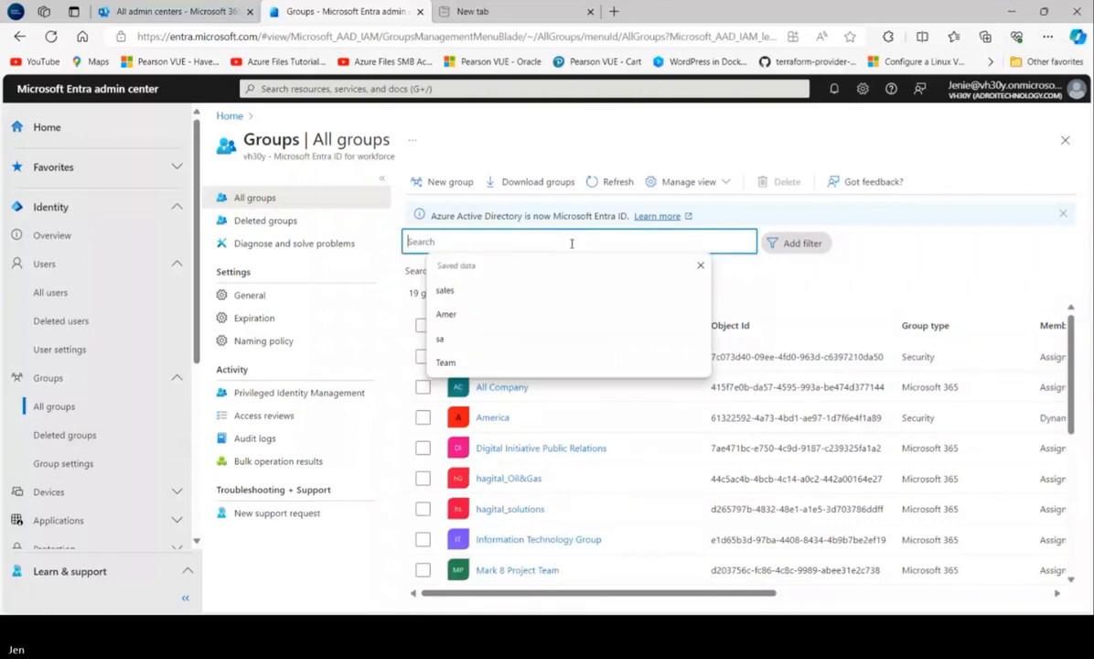
pyautogui.write('sales')
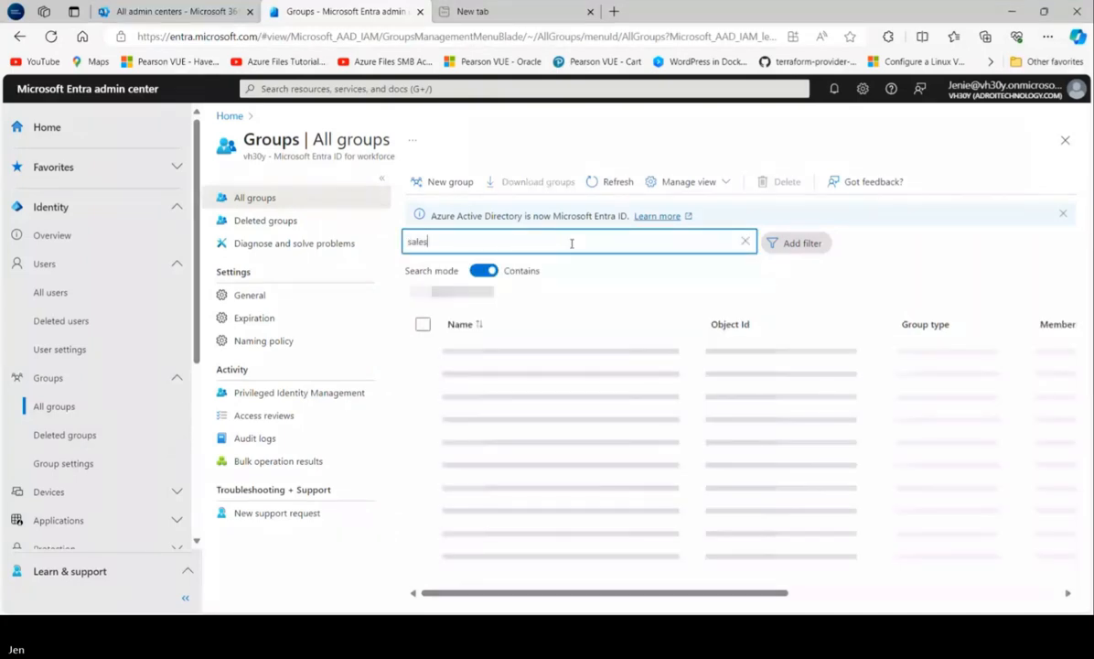
pyautogui.click(503, 362)
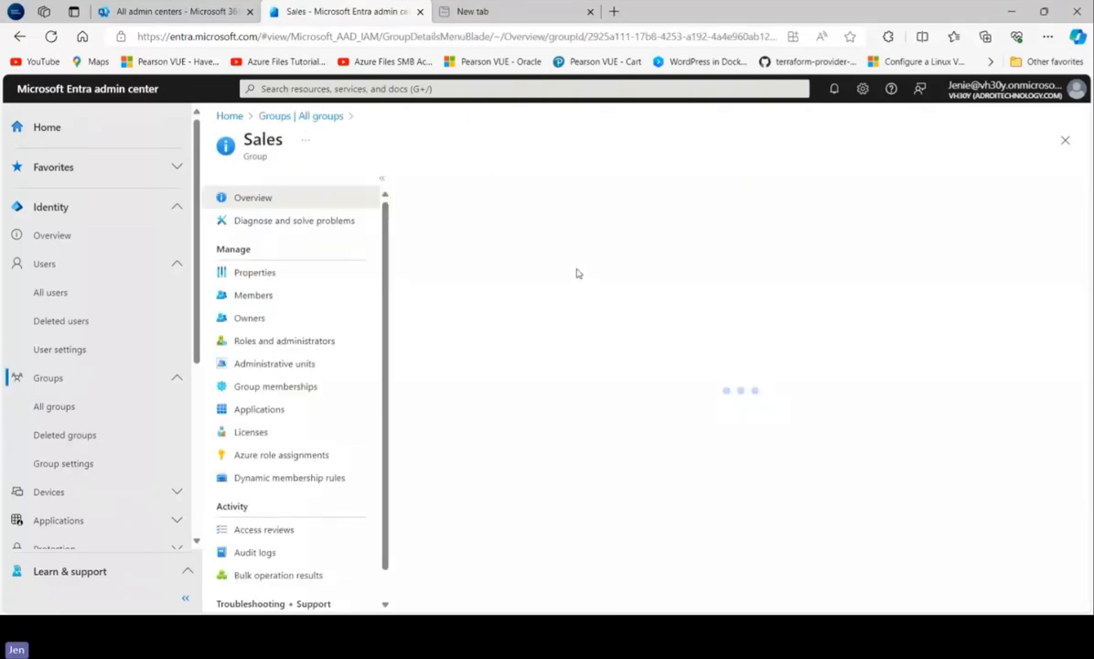
pyautogui.click(253, 296)
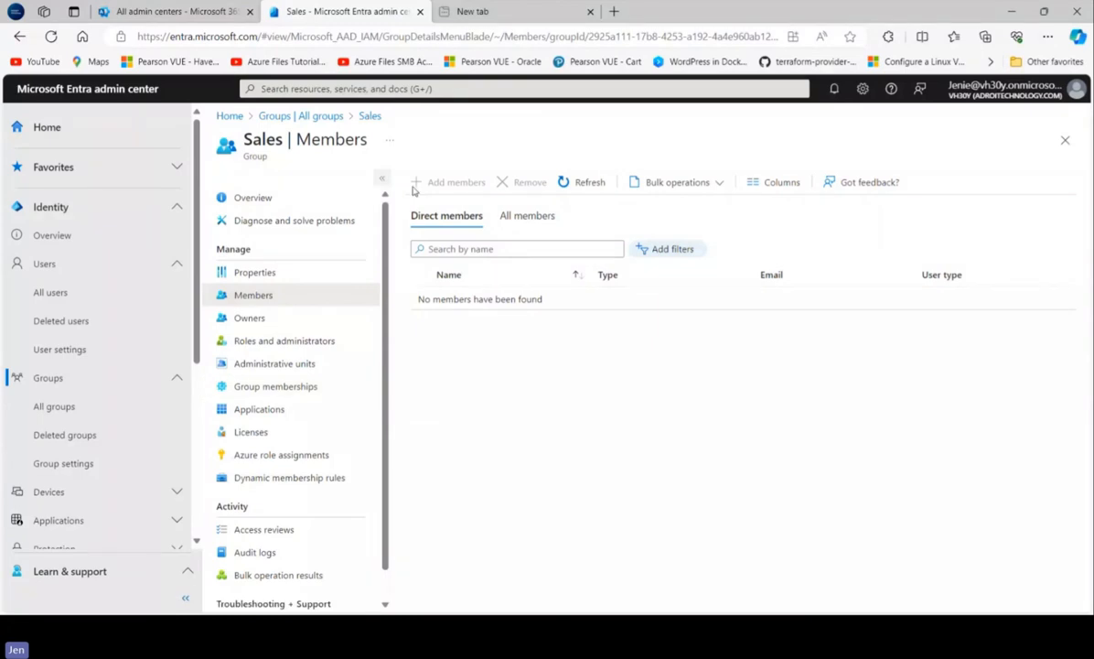
# Review the jobTitle and city expressions in the Sales group's dynamic membership rules.
pyautogui.scroll(-1, 389, 320)
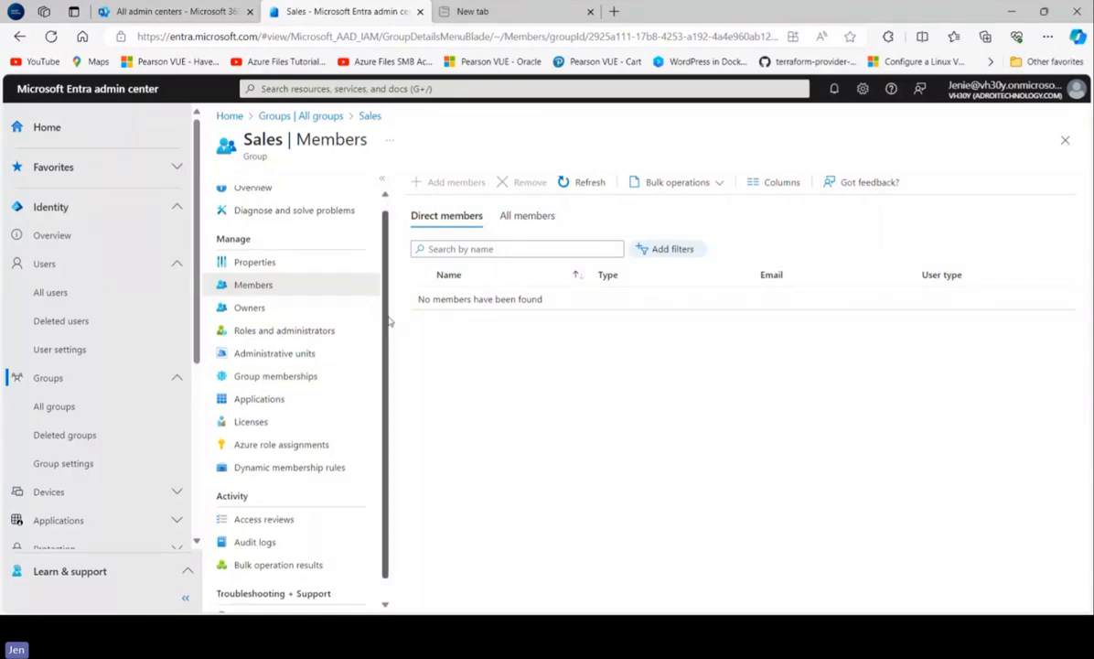
pyautogui.scroll(-1, 389, 320)
pyautogui.click(334, 450)
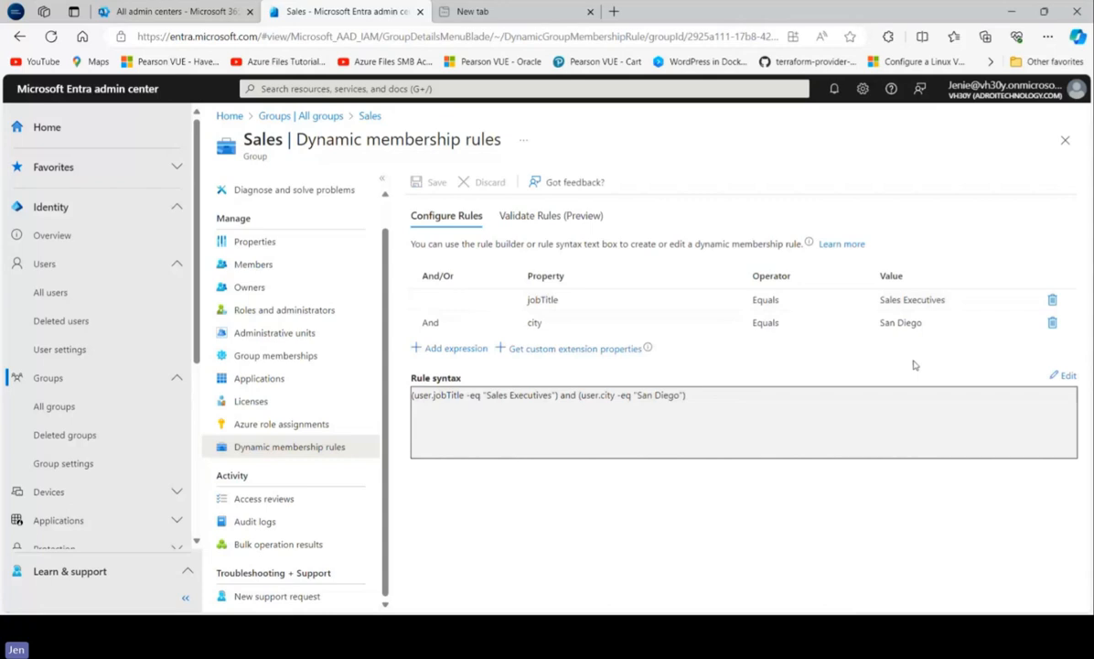
pyautogui.click(599, 302)
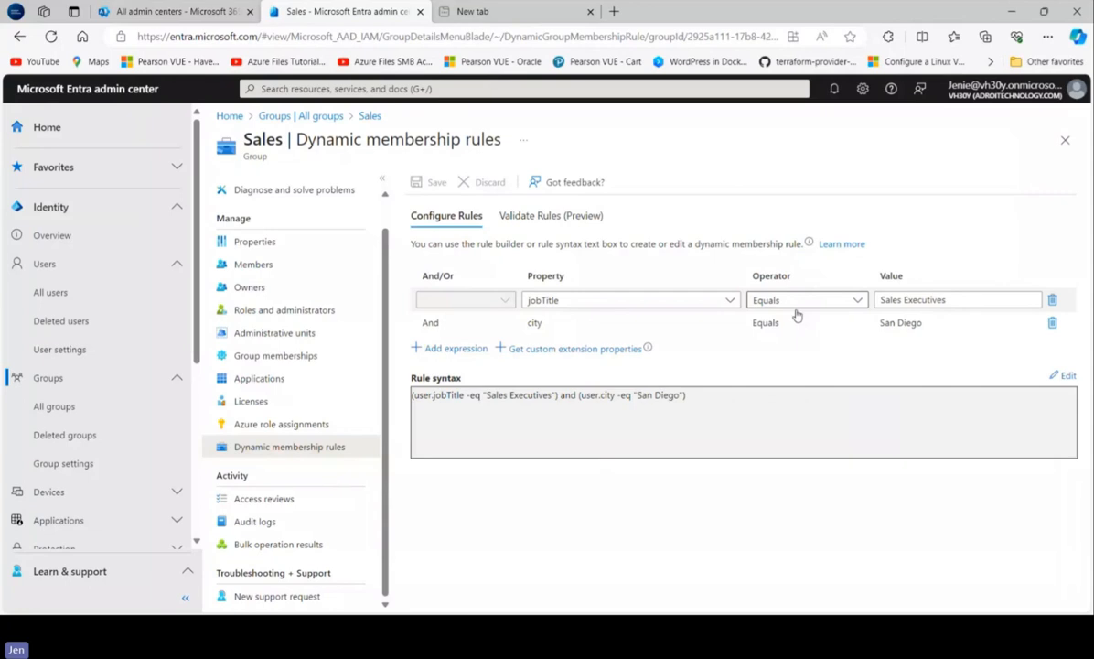
pyautogui.click(719, 329)
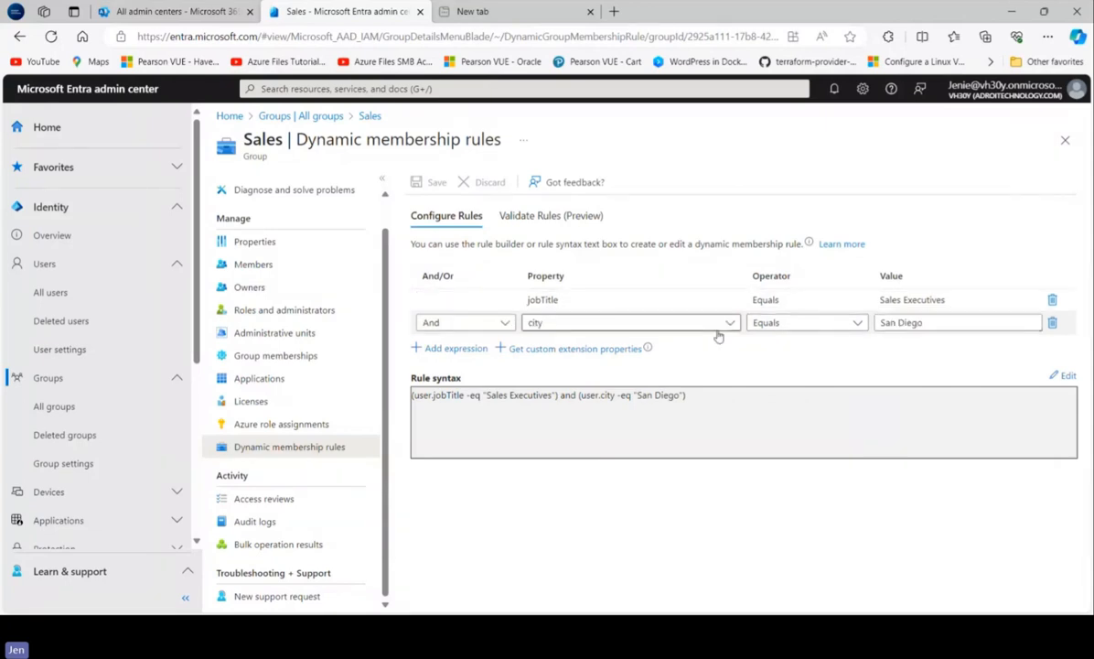
# Switch to the Microsoft 365 admin center and check the job title and city in the second active user's contact information.
pyautogui.click(171, 12)
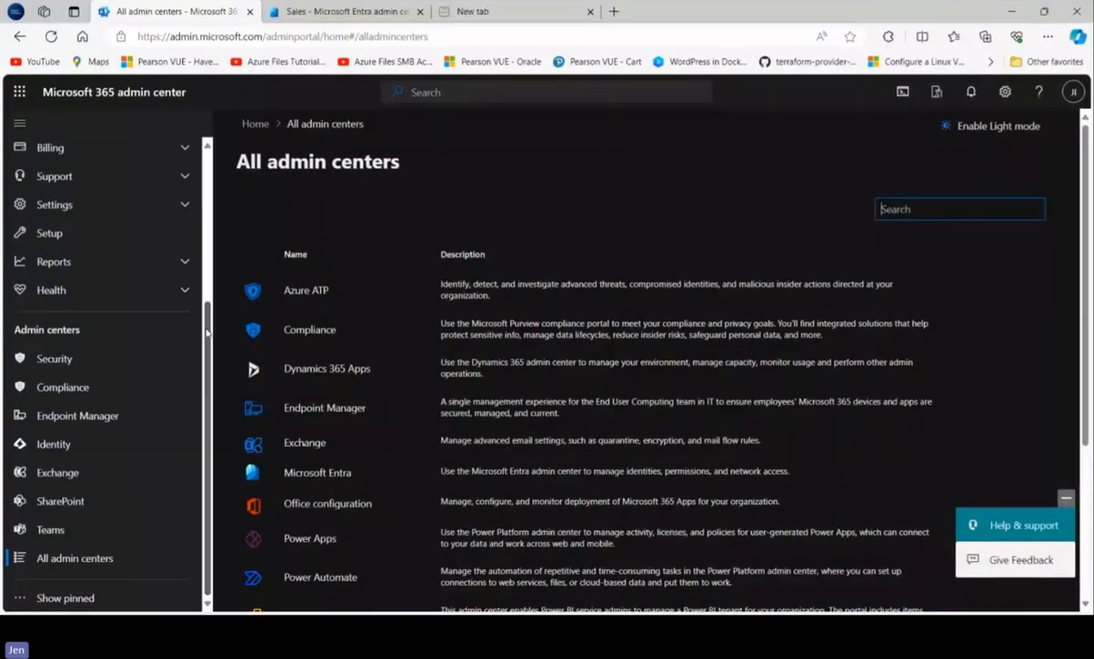
pyautogui.click(63, 206)
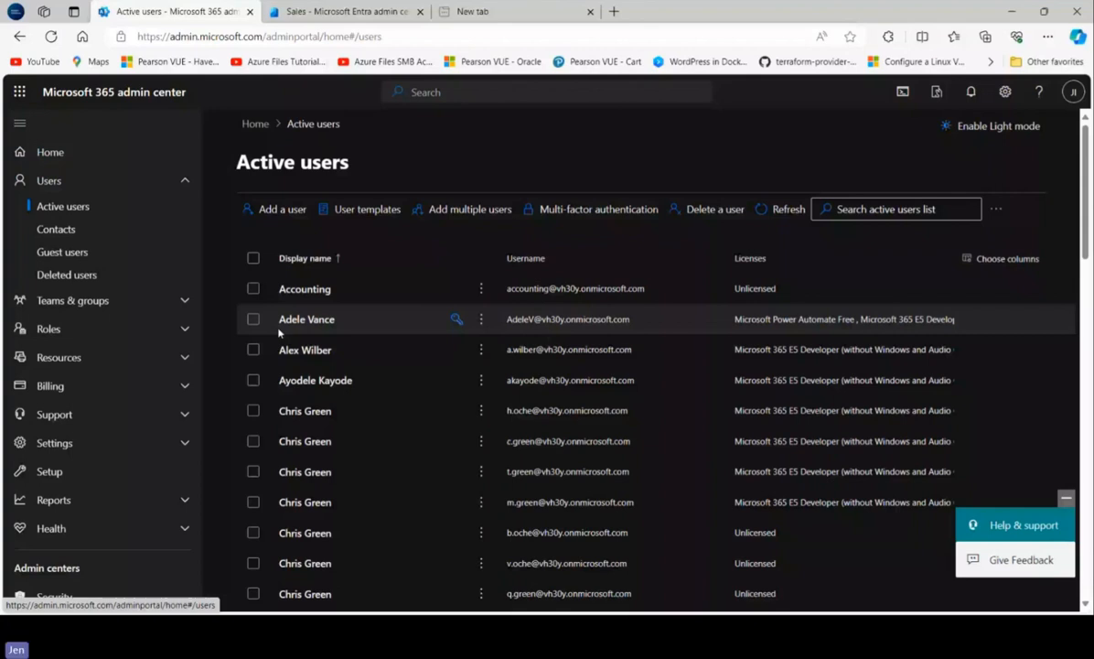
pyautogui.click(280, 329)
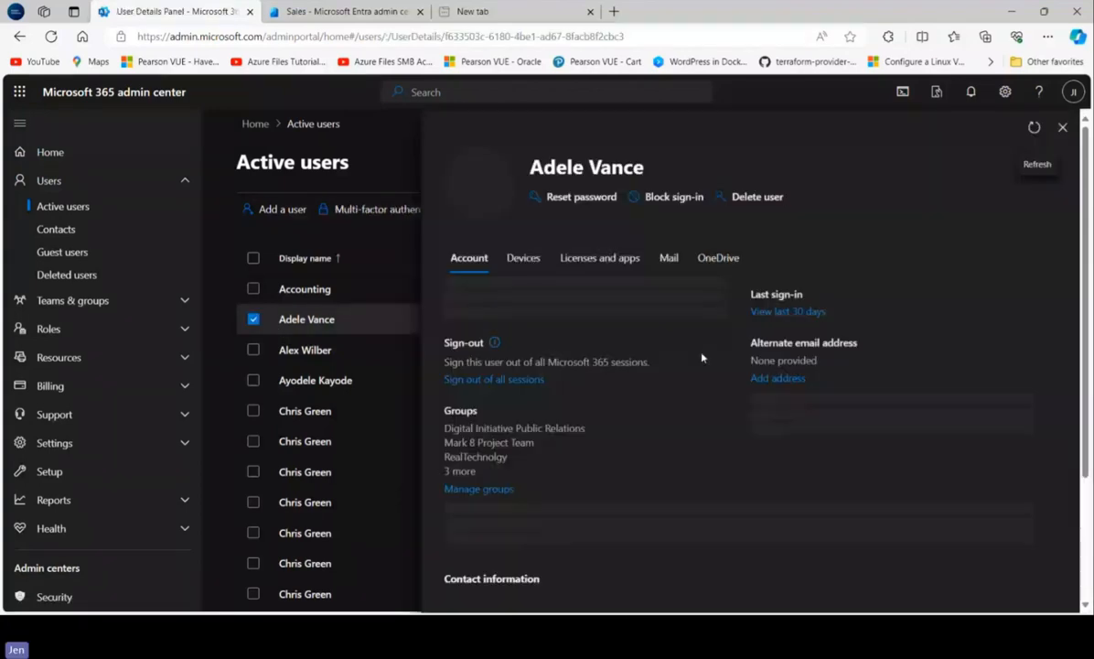
pyautogui.moveTo(1086, 240); pyautogui.dragTo(1086, 590)
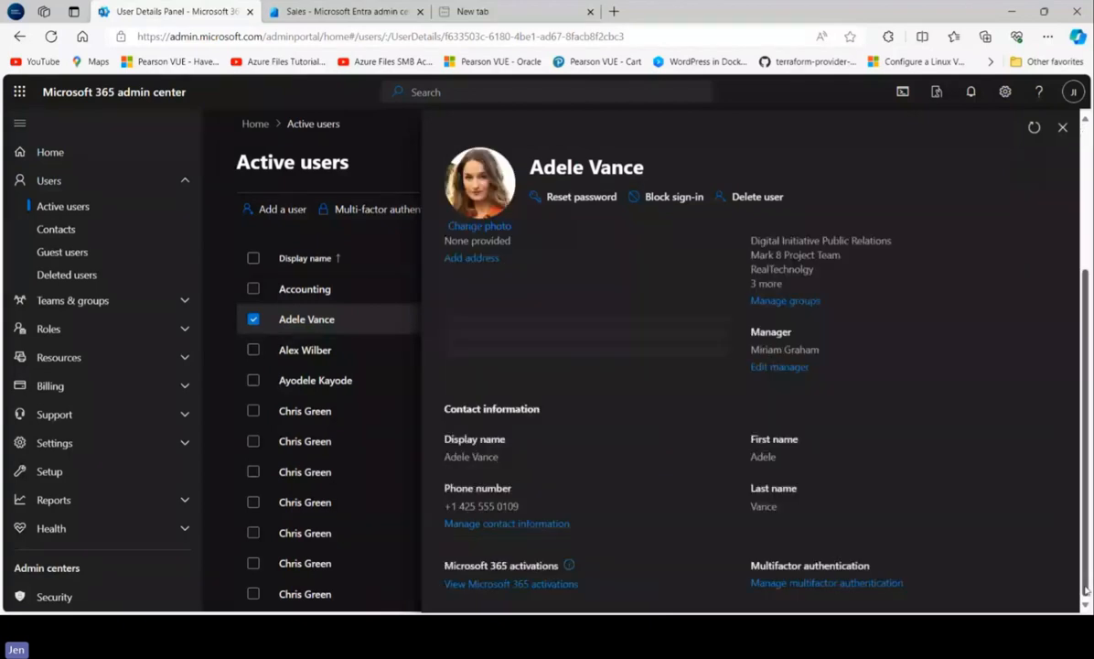
pyautogui.click(495, 523)
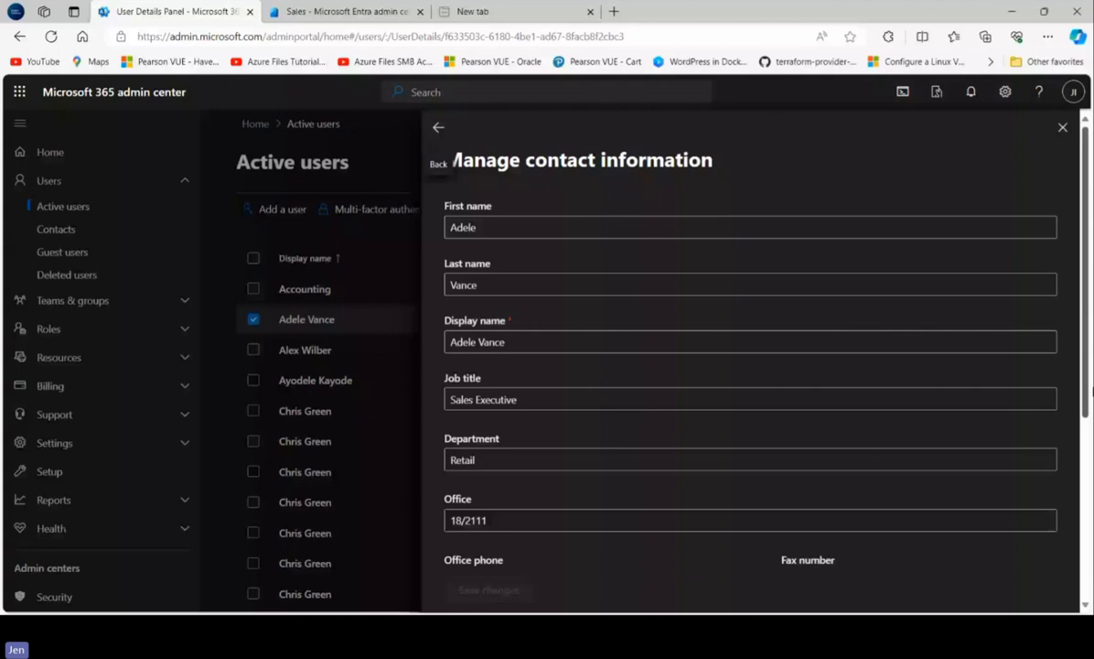
pyautogui.scroll(-3, 515, 461)
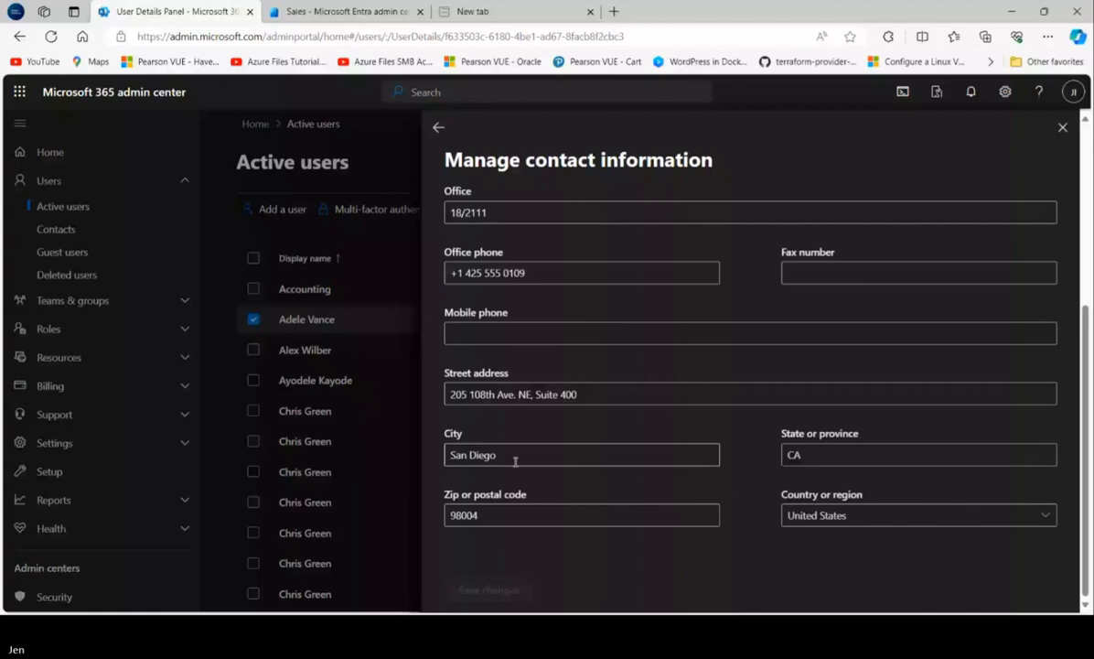
pyautogui.tripleClick(515, 457)
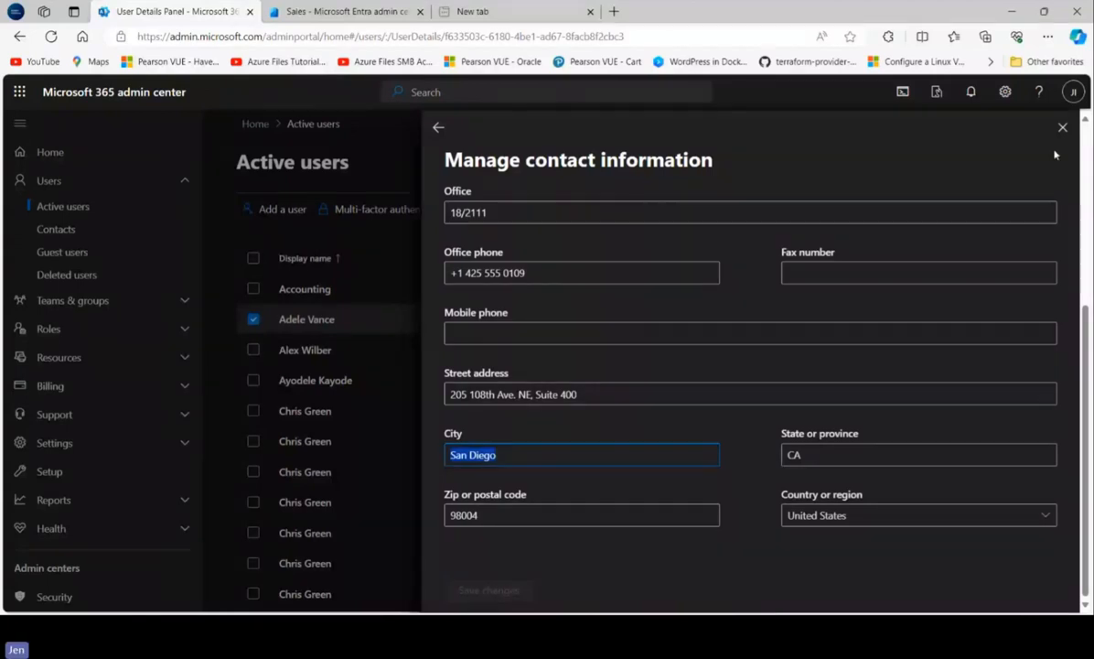
pyautogui.click(397, 271)
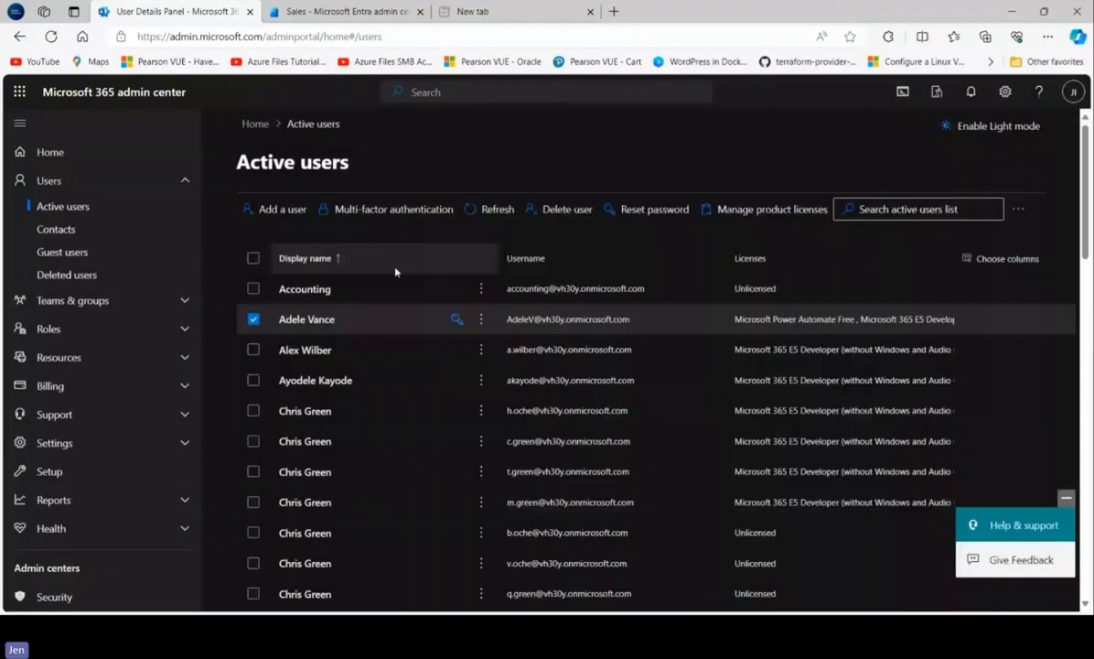
# Check the job title and city in the contact information of the third user in the active users list.
pyautogui.click(288, 350)
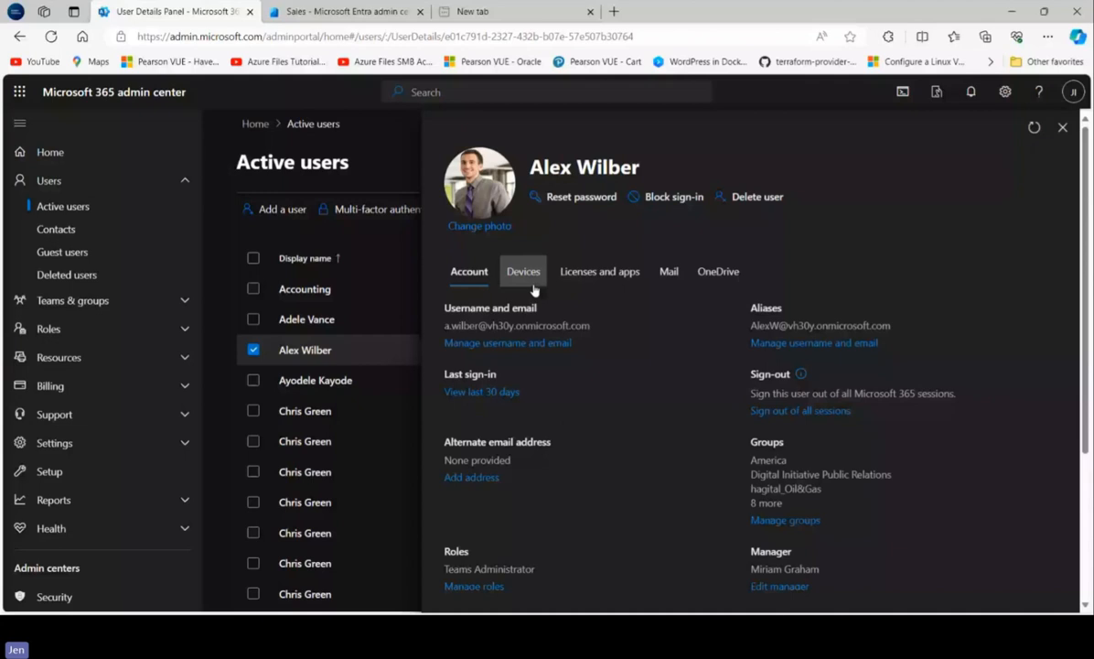
pyautogui.scroll(-3, 500, 528)
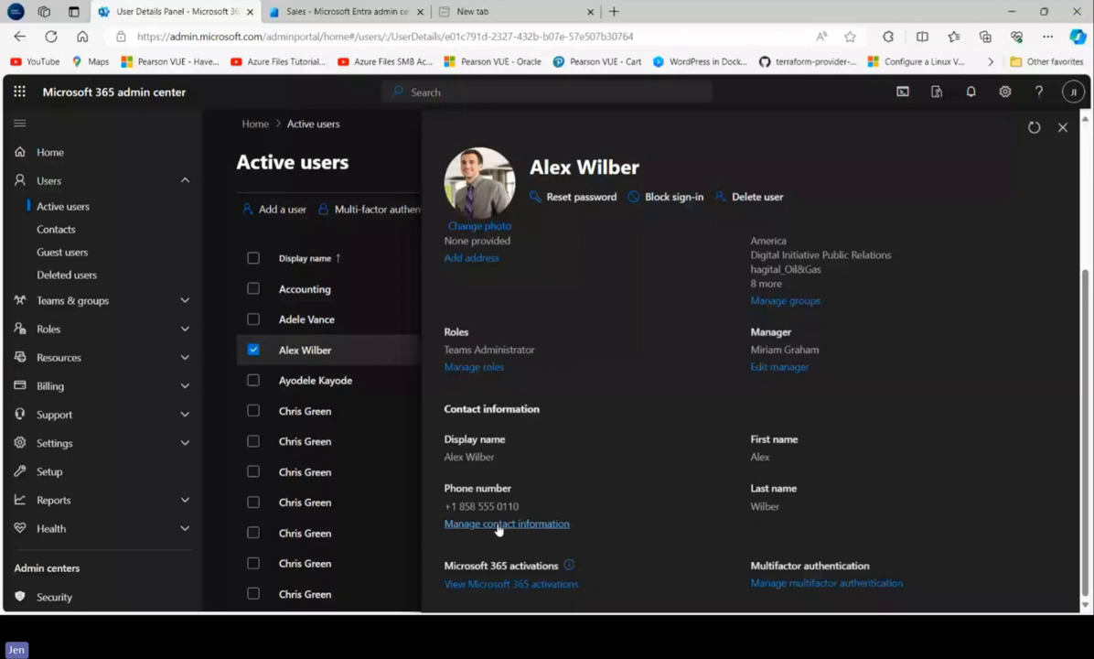
pyautogui.click(498, 525)
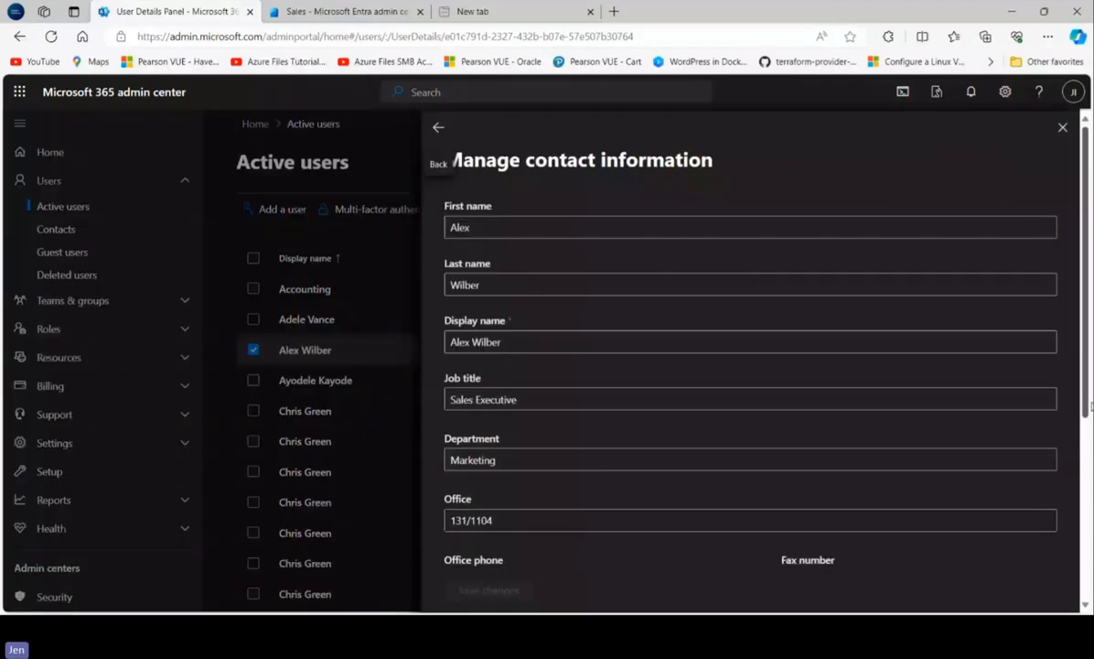
pyautogui.moveTo(1089, 407); pyautogui.dragTo(1091, 545)
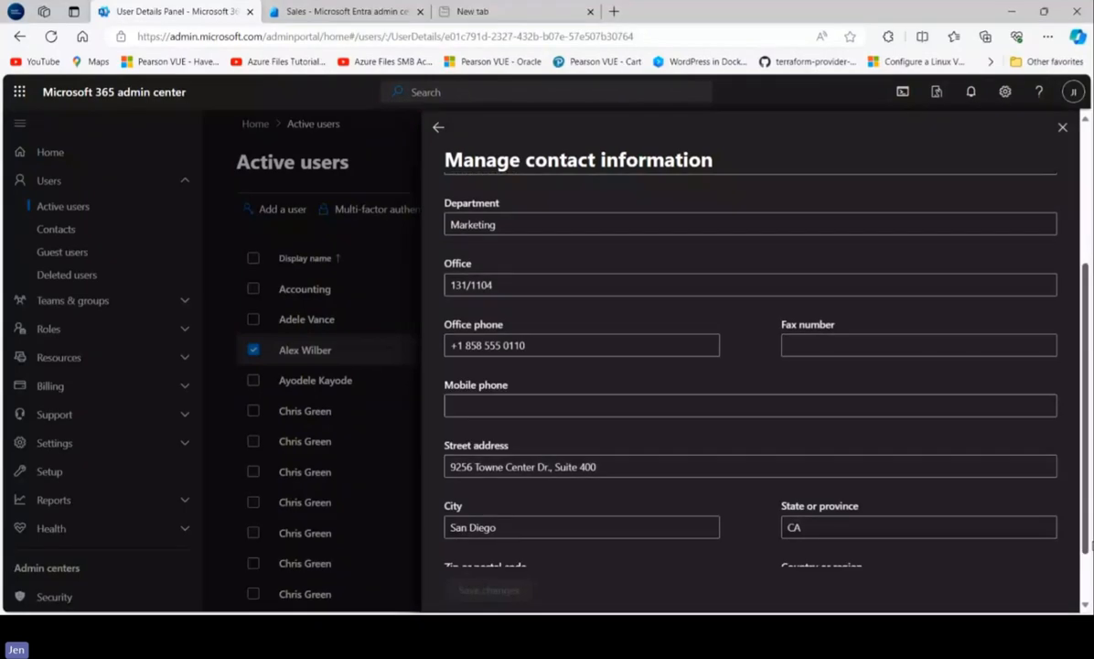
pyautogui.scroll(-1, 1092, 545)
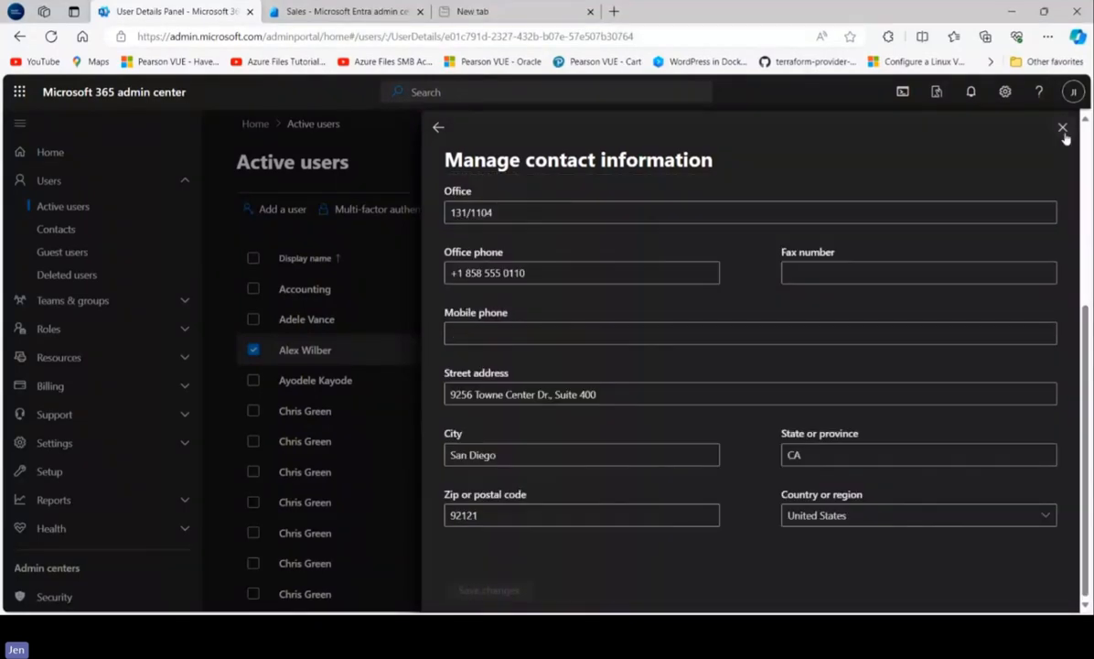
# Return to the Sales group in Microsoft Entra and check its rules, members and the dynamic rule processing status in its overview.
pyautogui.click(348, 12)
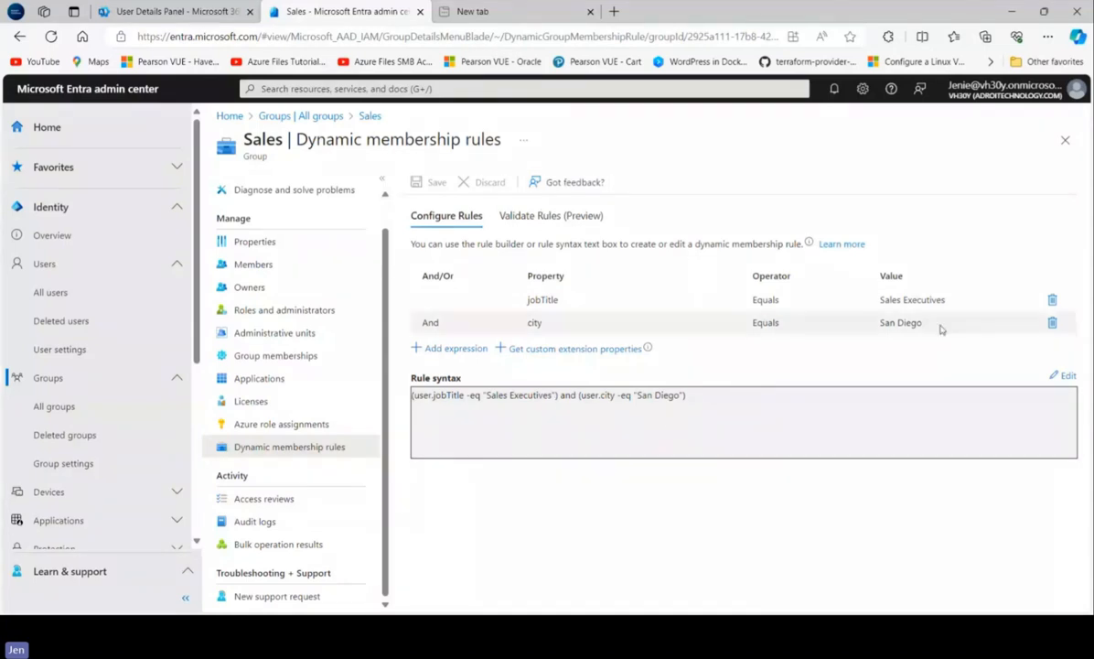
pyautogui.press('super+v')
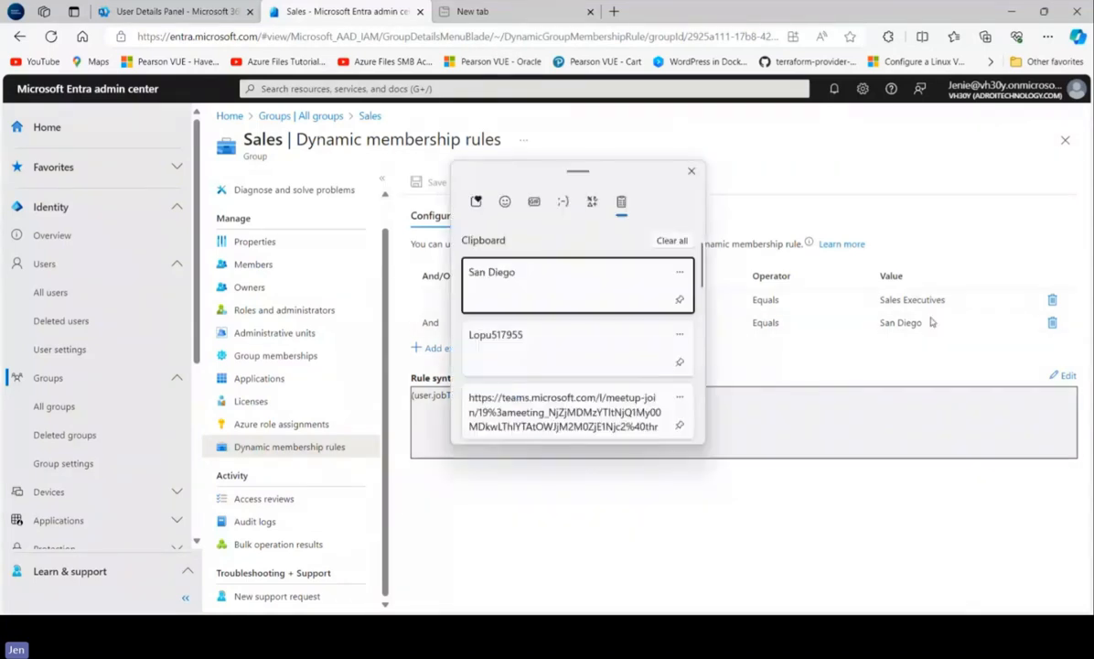
pyautogui.click(881, 373)
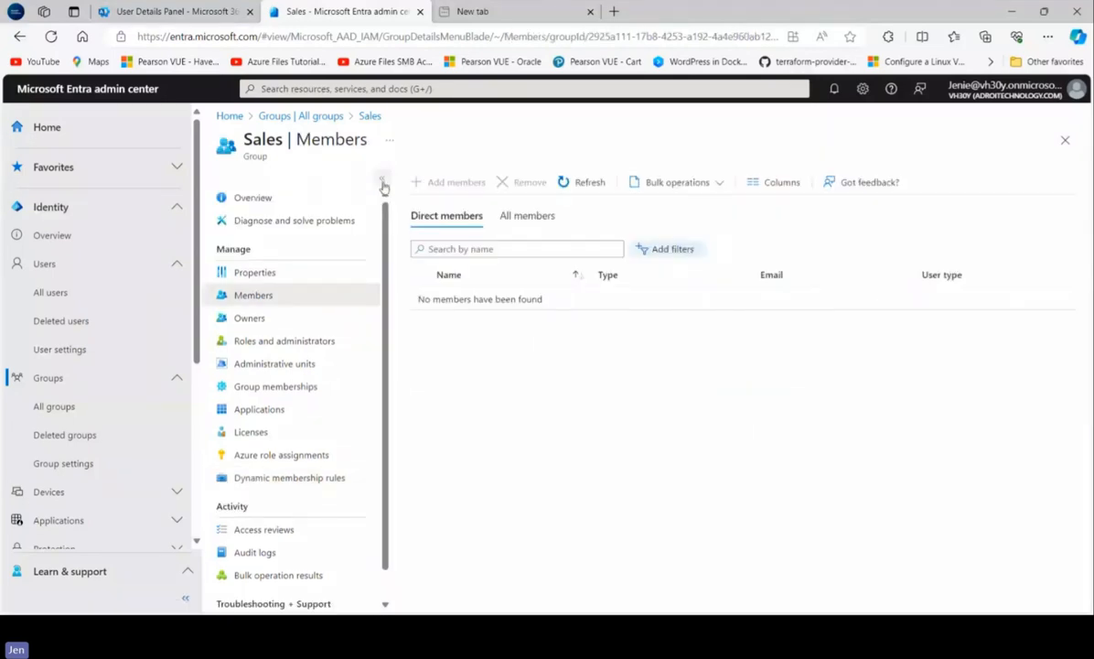
pyautogui.click(261, 197)
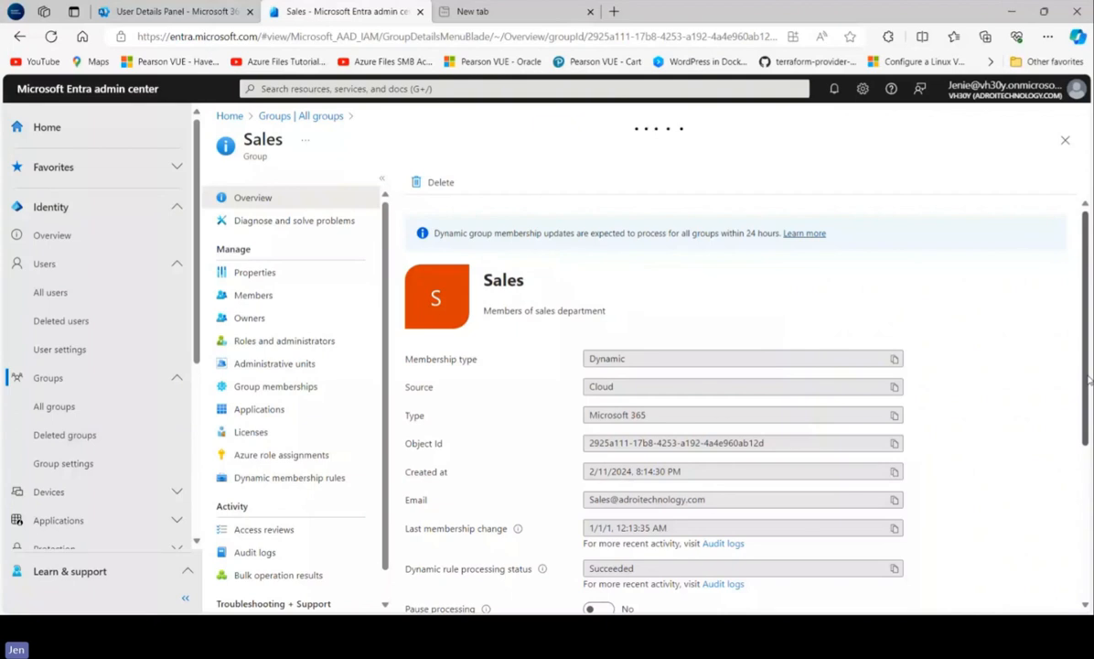
pyautogui.moveTo(1086, 380); pyautogui.dragTo(1083, 452)
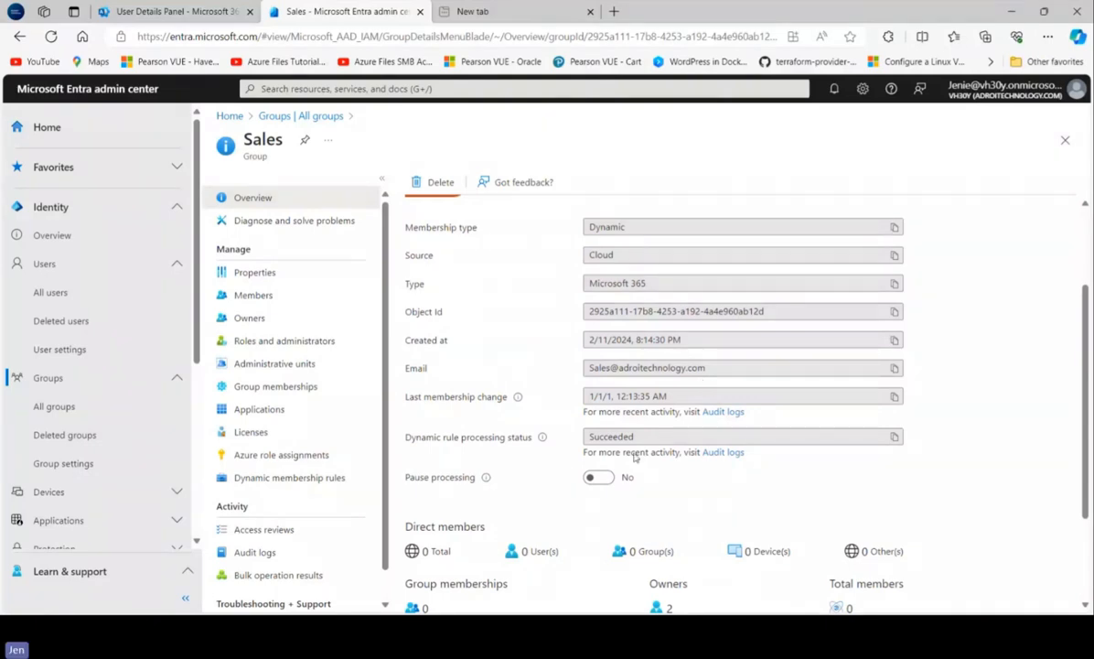
# Review the Sales group's overview details down to its direct members and total members.
pyautogui.moveTo(1087, 435); pyautogui.dragTo(1088, 390)
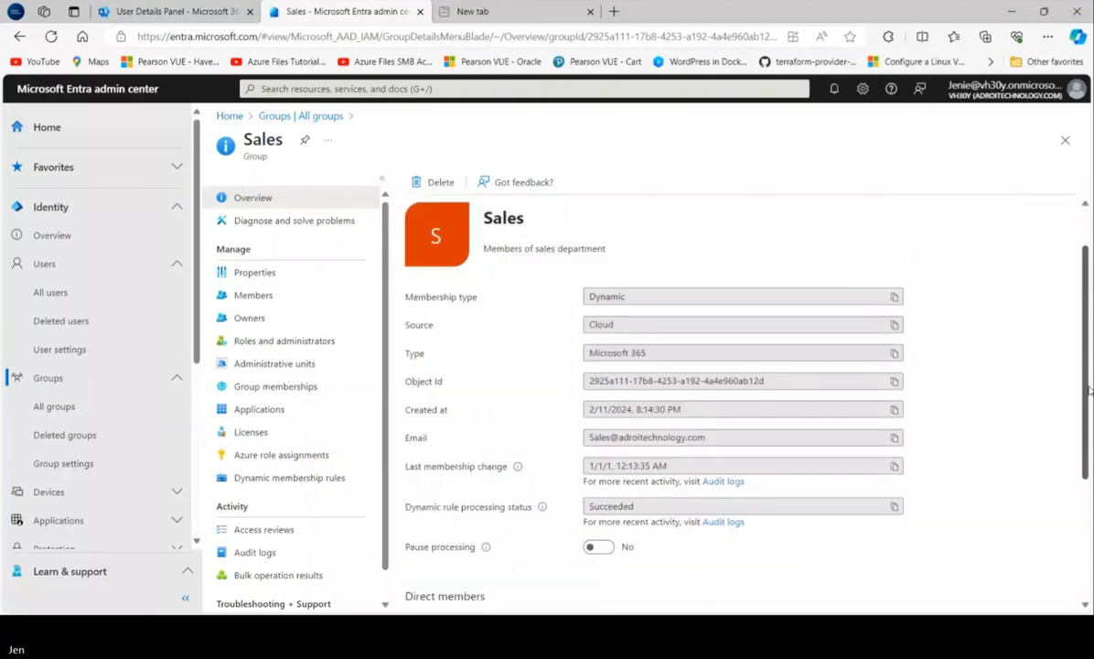
pyautogui.scroll(-2, 1088, 350)
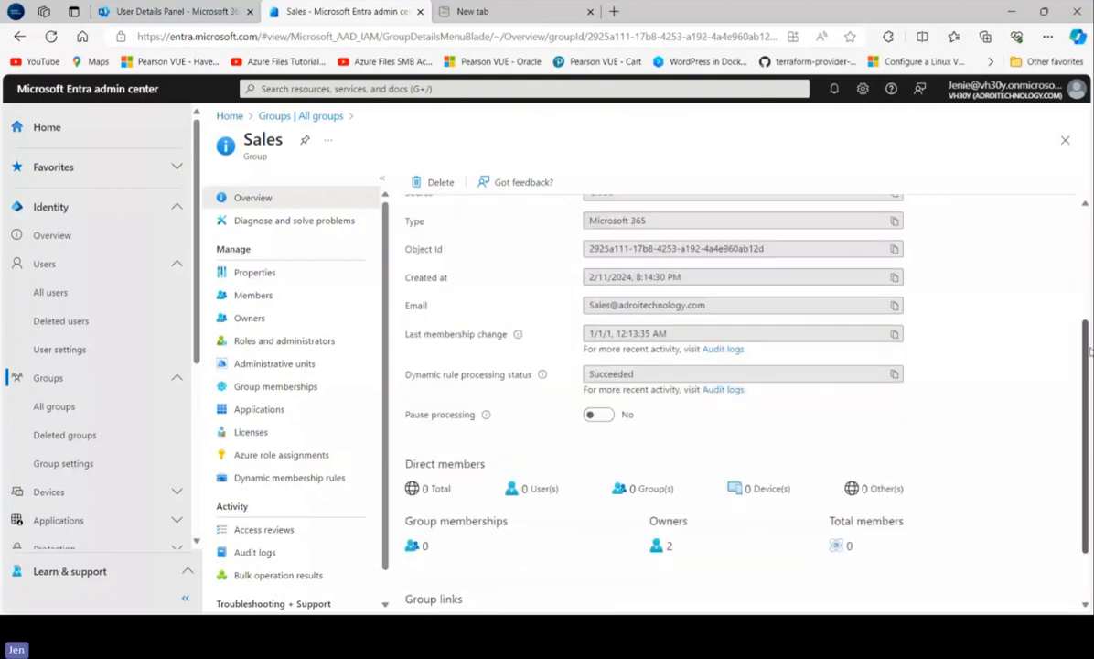
pyautogui.scroll(2, 1088, 350)
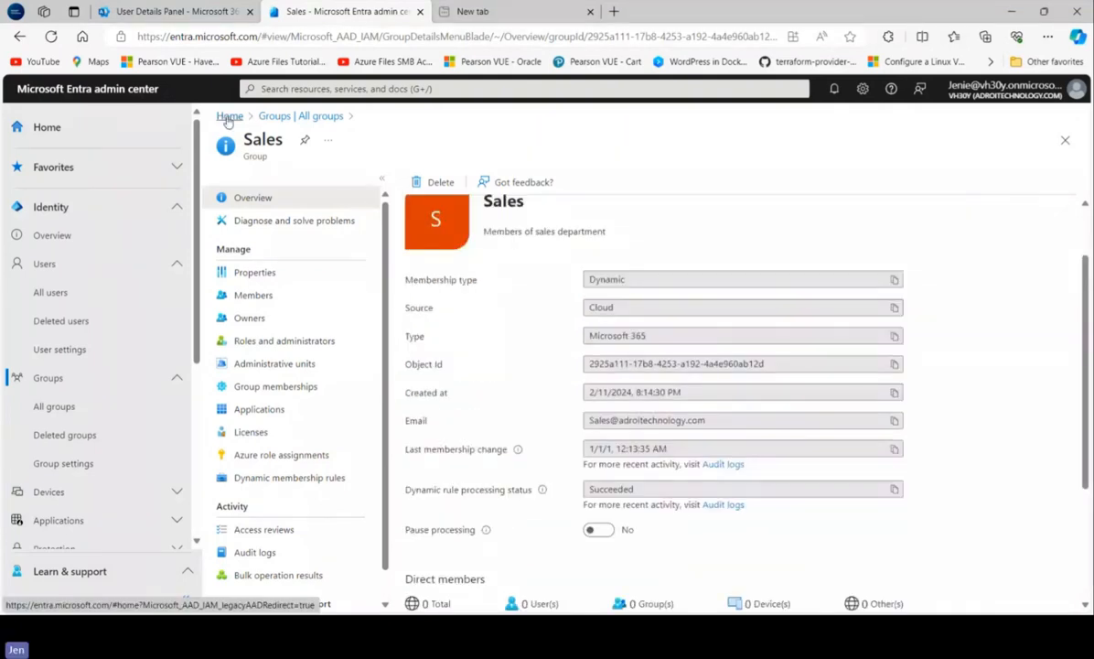
pyautogui.click(230, 116)
pyautogui.moveTo(207, 342); pyautogui.dragTo(197, 418)
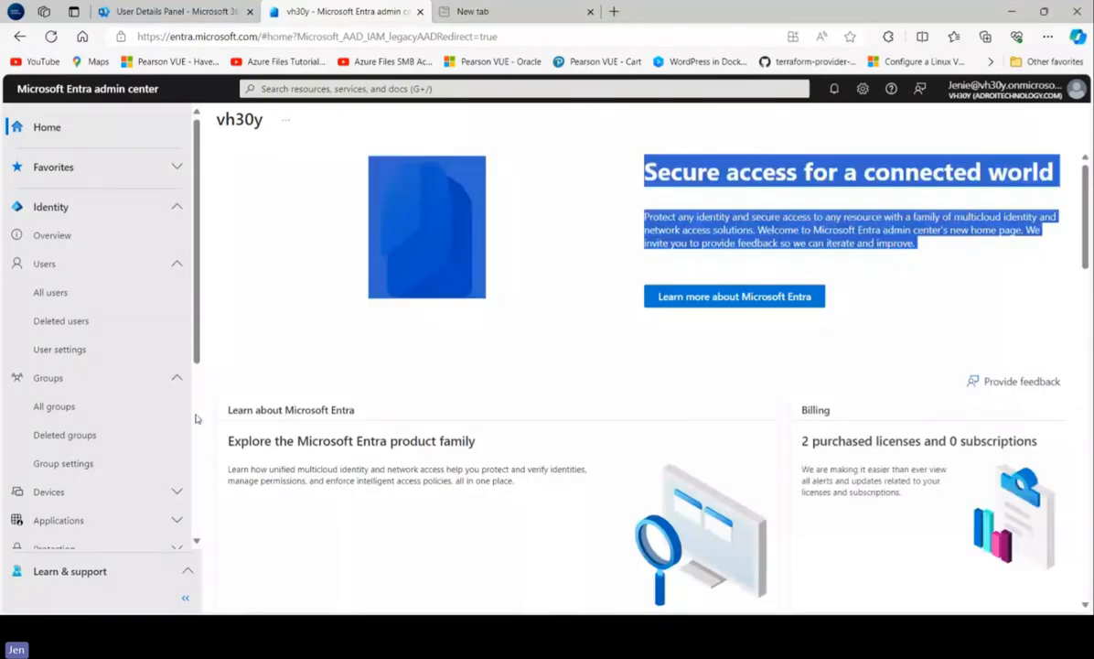
pyautogui.click(123, 329)
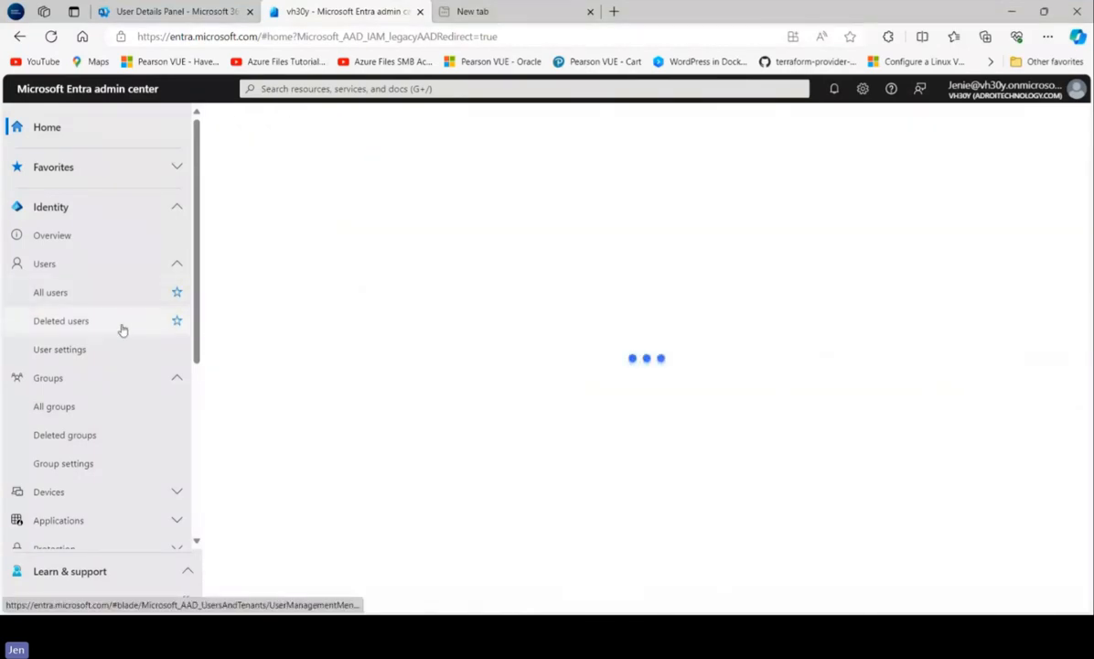
pyautogui.click(156, 406)
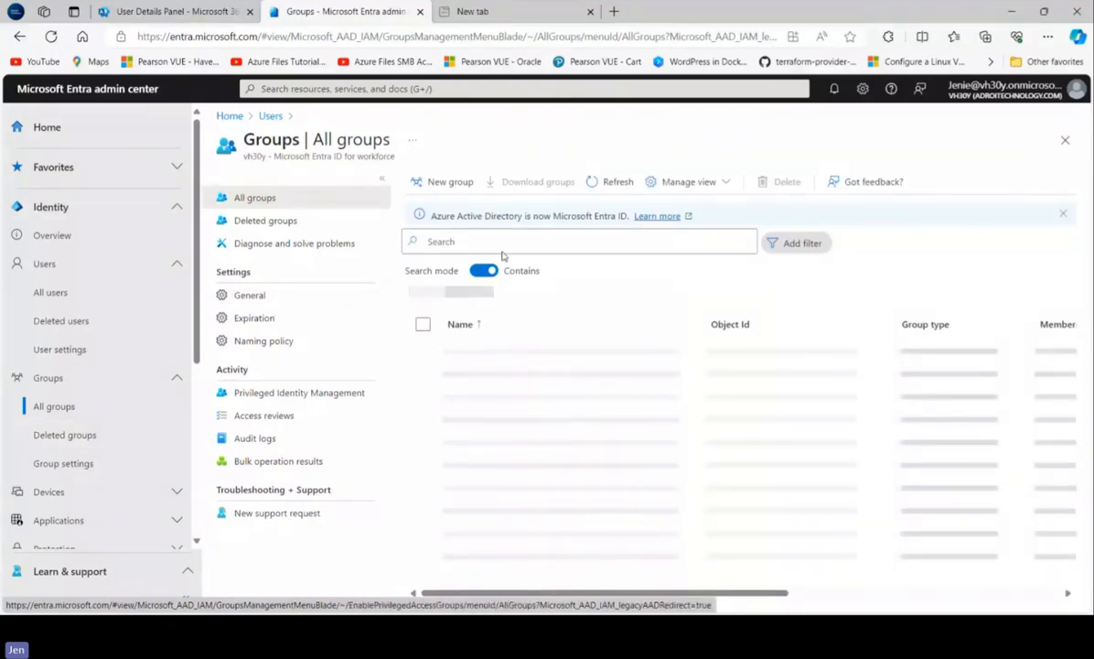
pyautogui.click(442, 181)
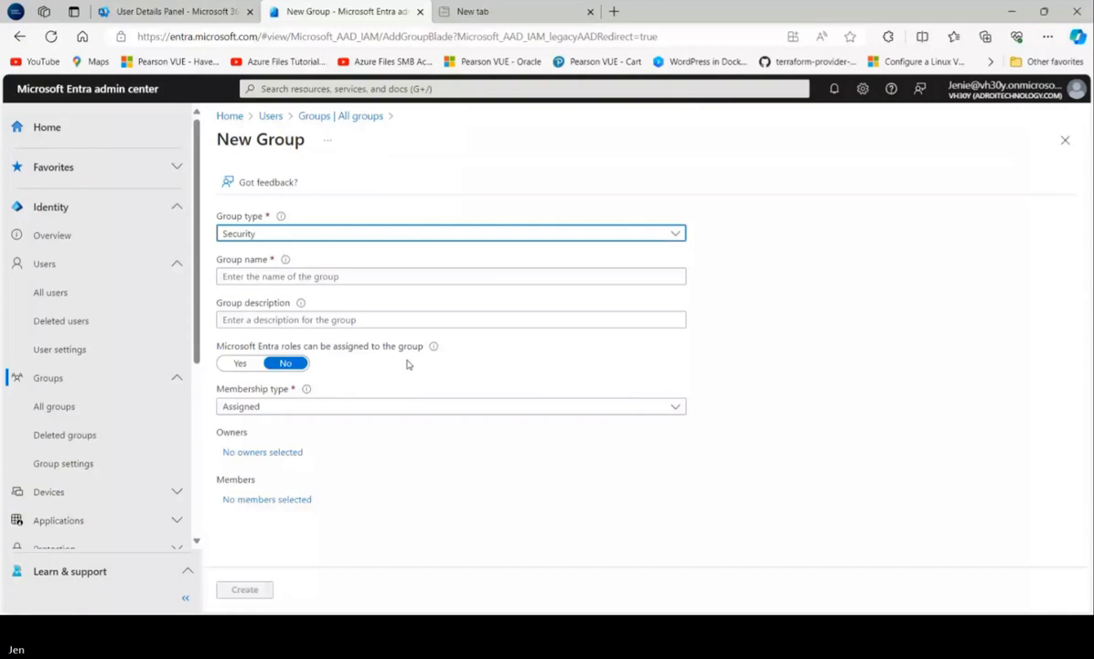
pyautogui.click(280, 234)
pyautogui.click(245, 275)
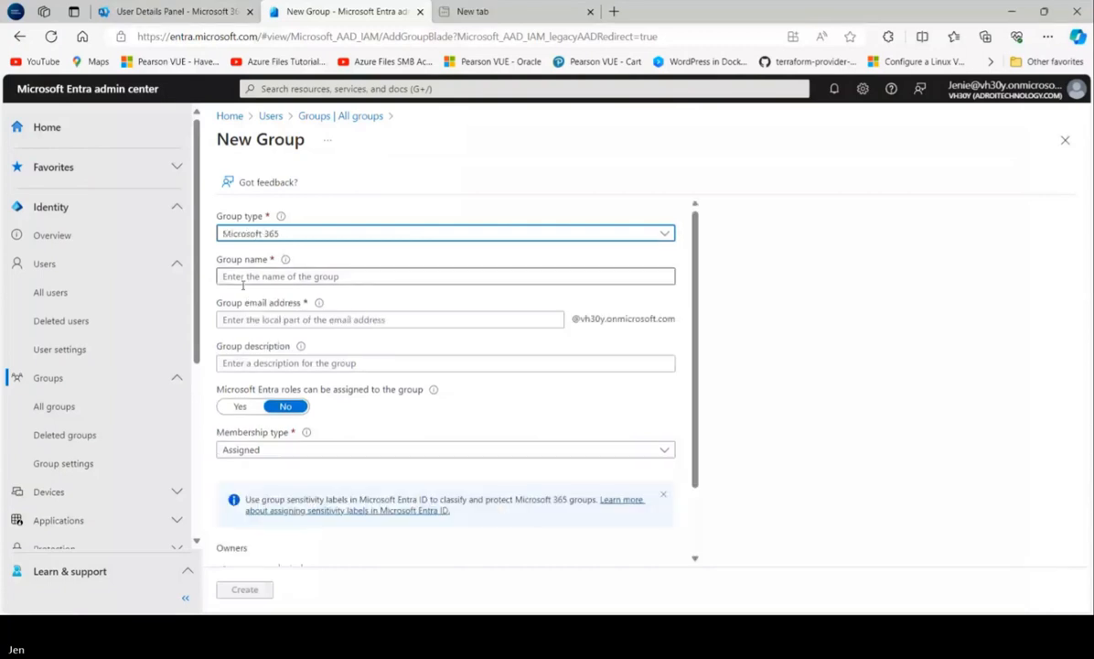
pyautogui.click(316, 320)
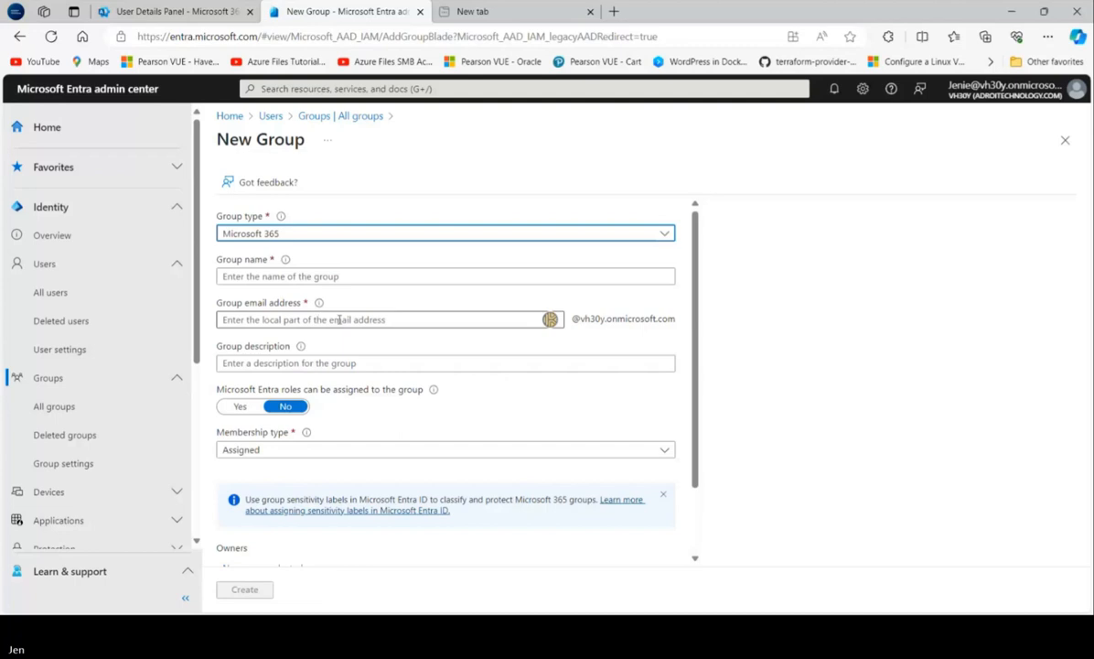
pyautogui.click(400, 364)
pyautogui.click(400, 364)
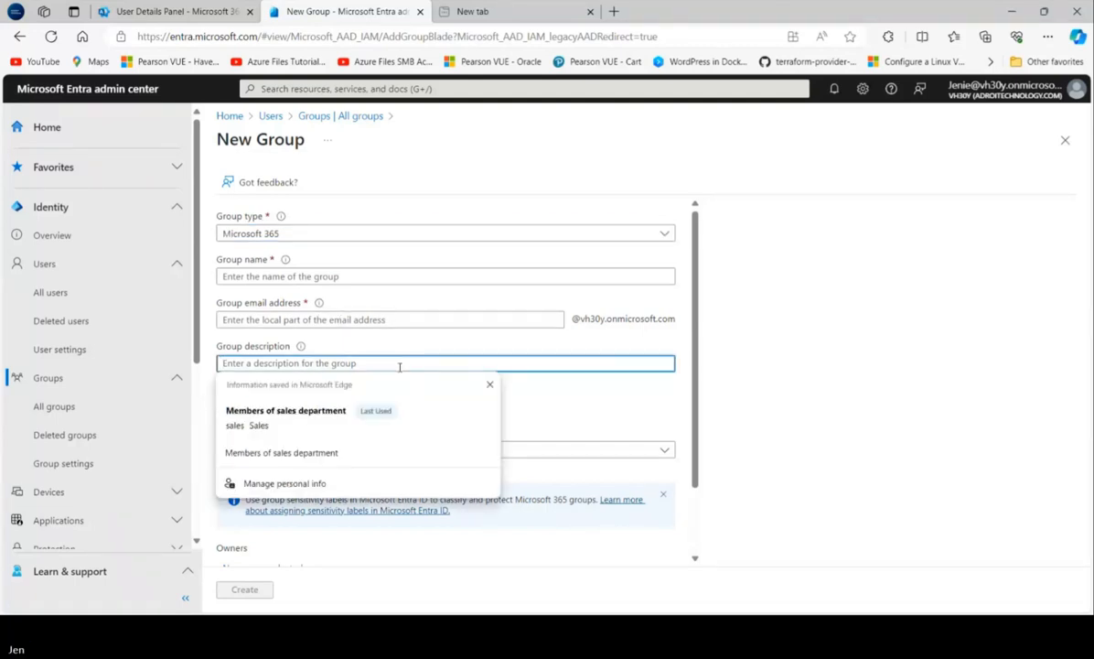
pyautogui.click(514, 420)
pyautogui.moveTo(695, 471); pyautogui.dragTo(681, 550)
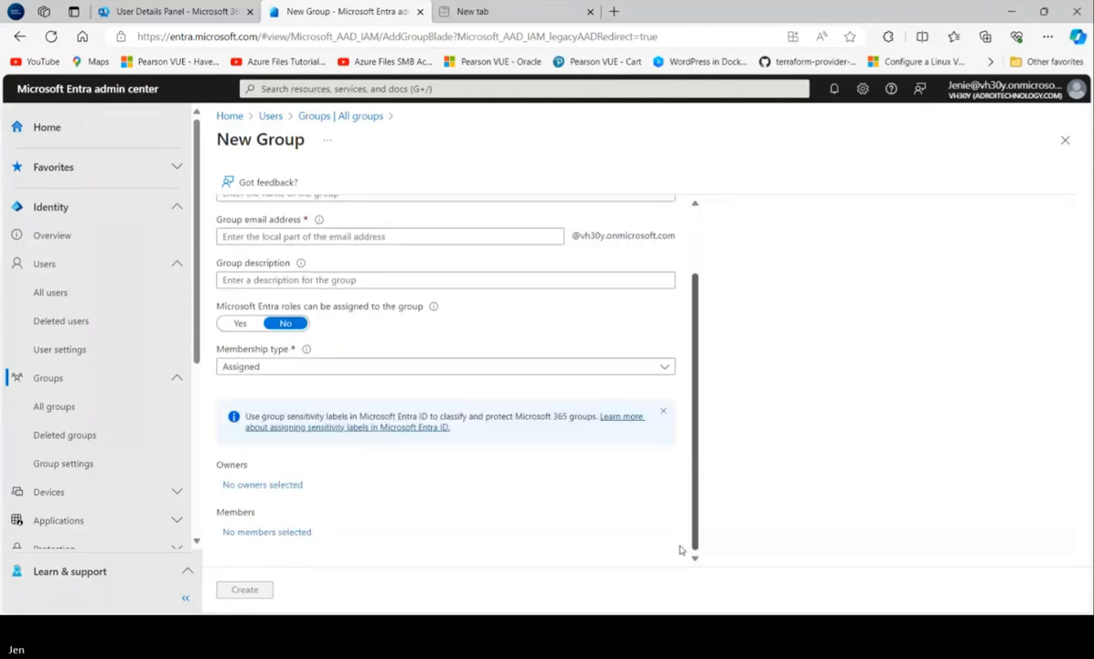
pyautogui.scroll(2, 680, 550)
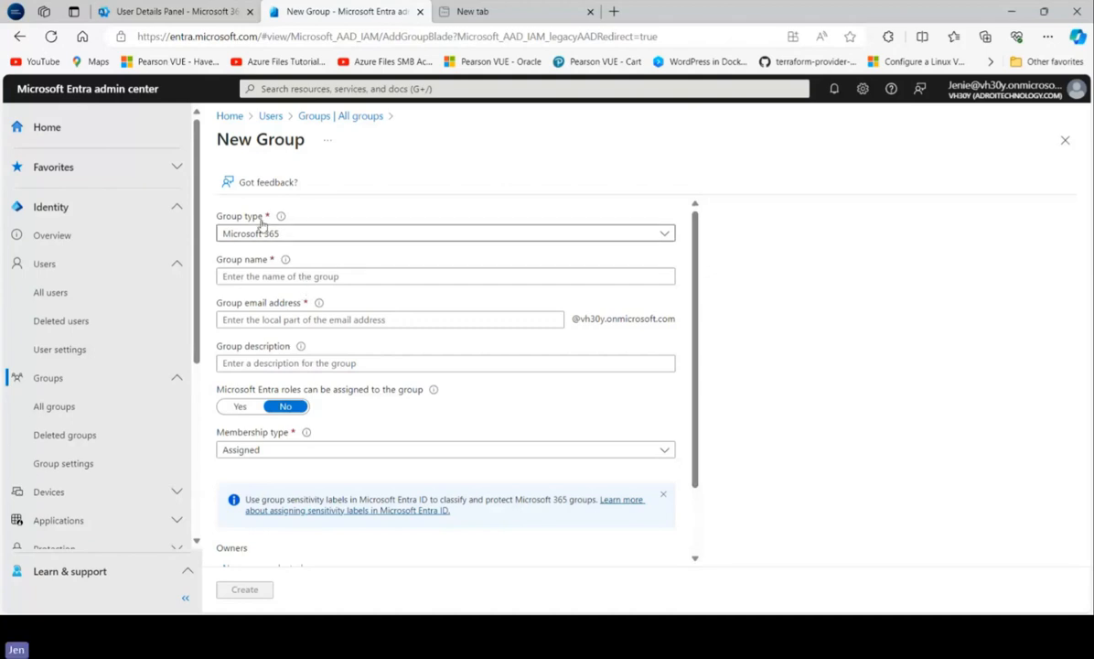
# Open the list of all users and search it for "sales".
pyautogui.click(258, 121)
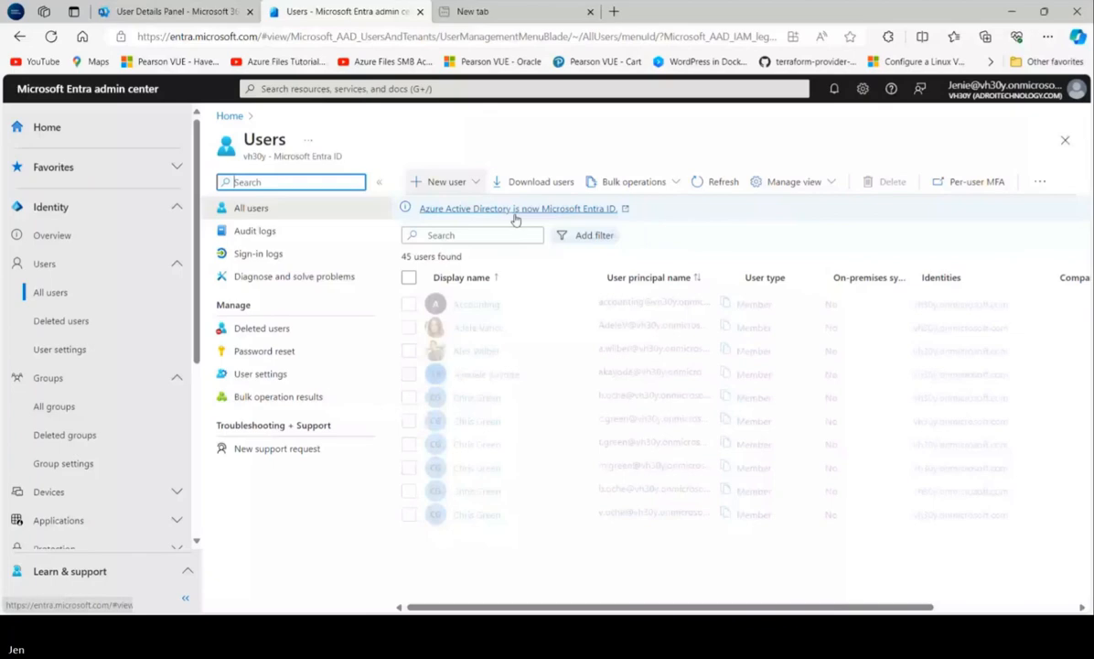
pyautogui.click(485, 235)
pyautogui.write('S')
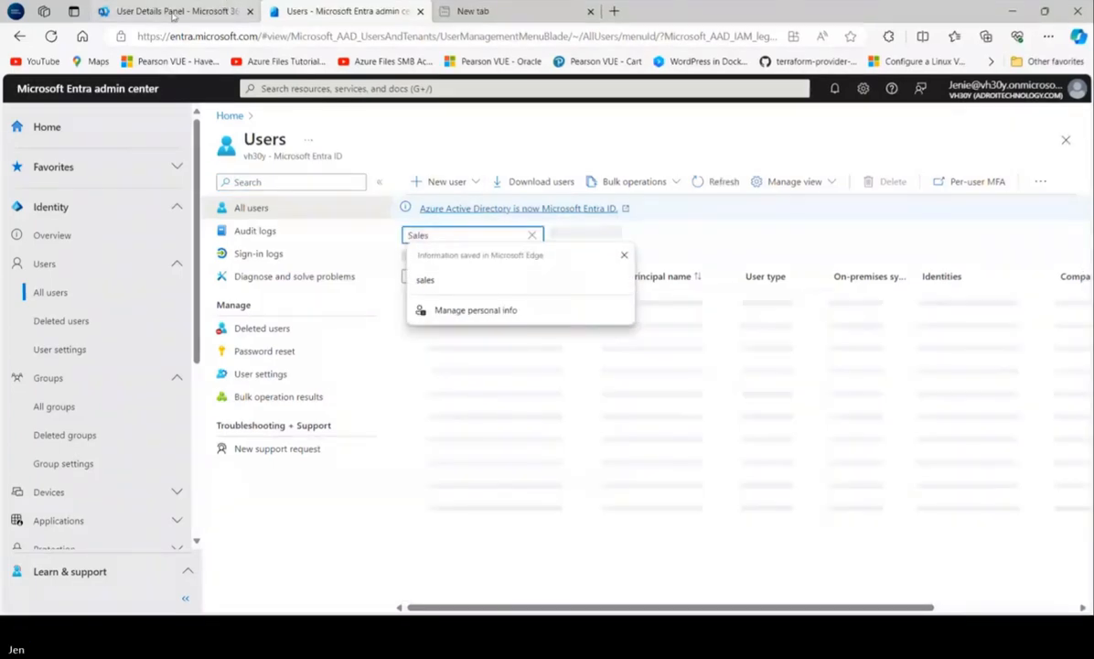
pyautogui.click(470, 282)
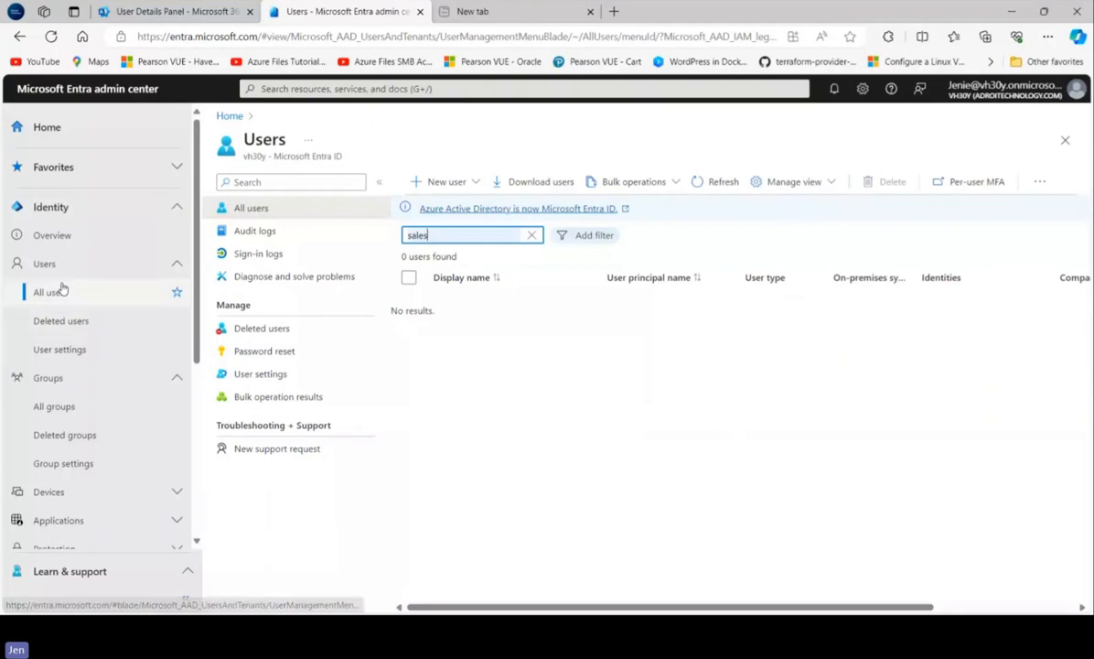
# Search all groups for "sales" and delete the dynamic Microsoft 365 group named Sales.
pyautogui.click(54, 407)
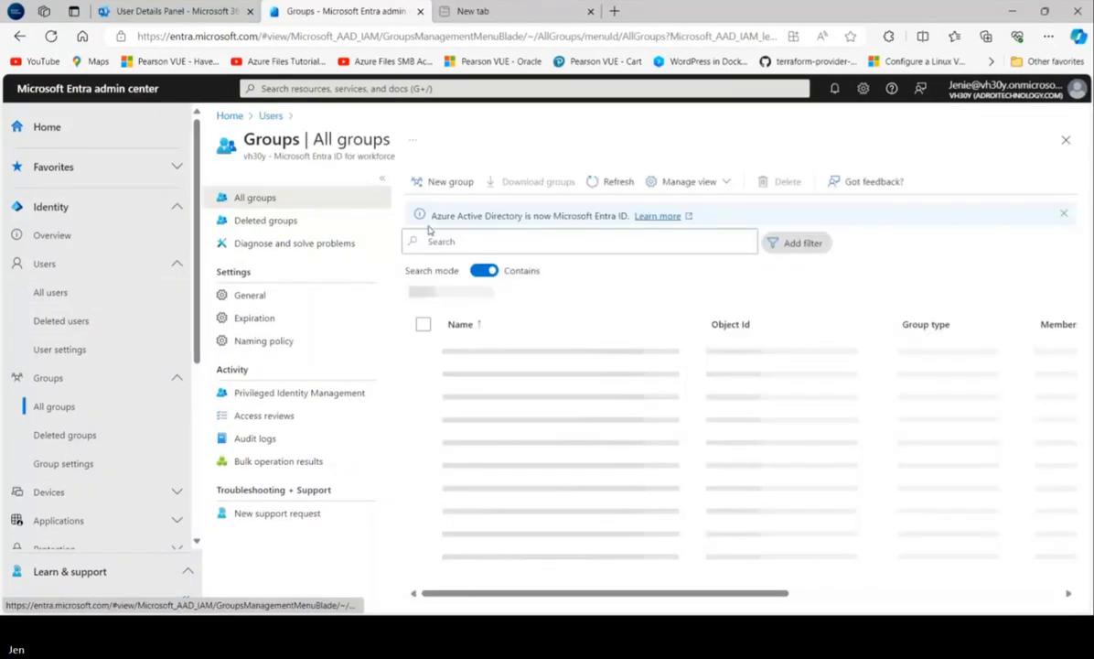
pyautogui.click(451, 242)
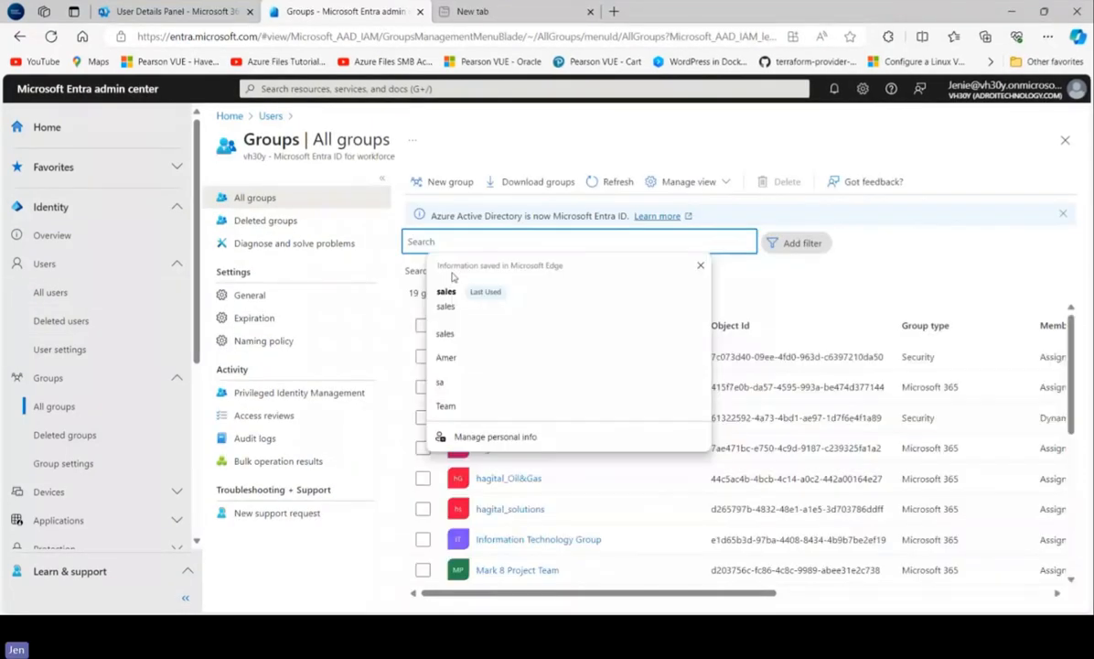
pyautogui.click(446, 291)
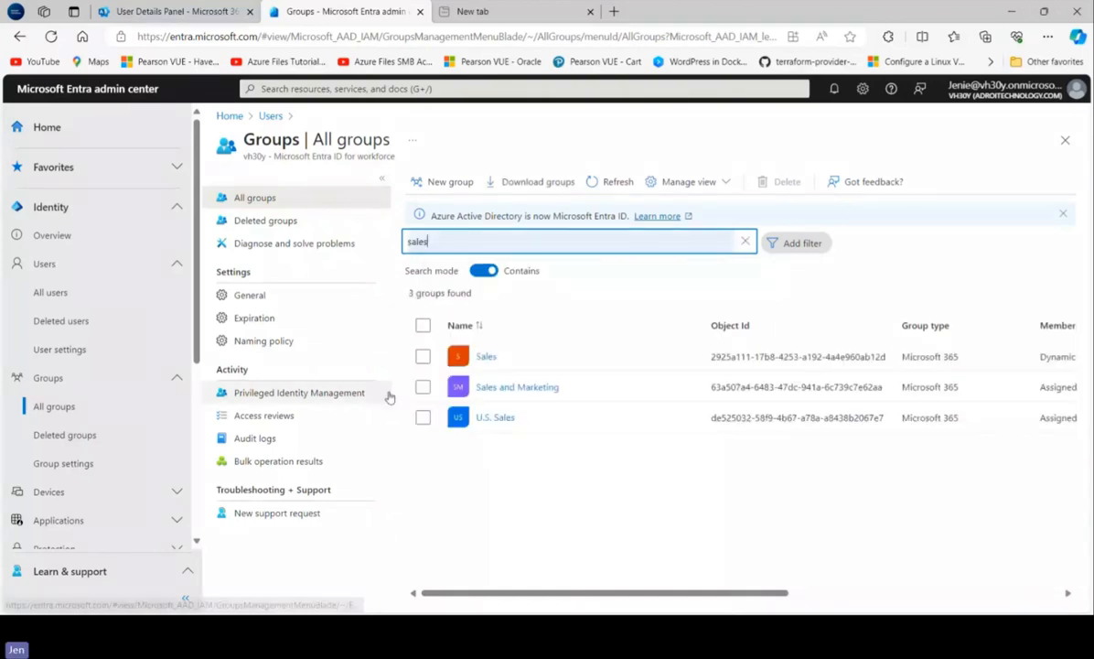
pyautogui.moveTo(595, 592)
pyautogui.mouseDown()
pyautogui.moveTo(779, 592)
pyautogui.moveTo(596, 592)
pyautogui.mouseUp()
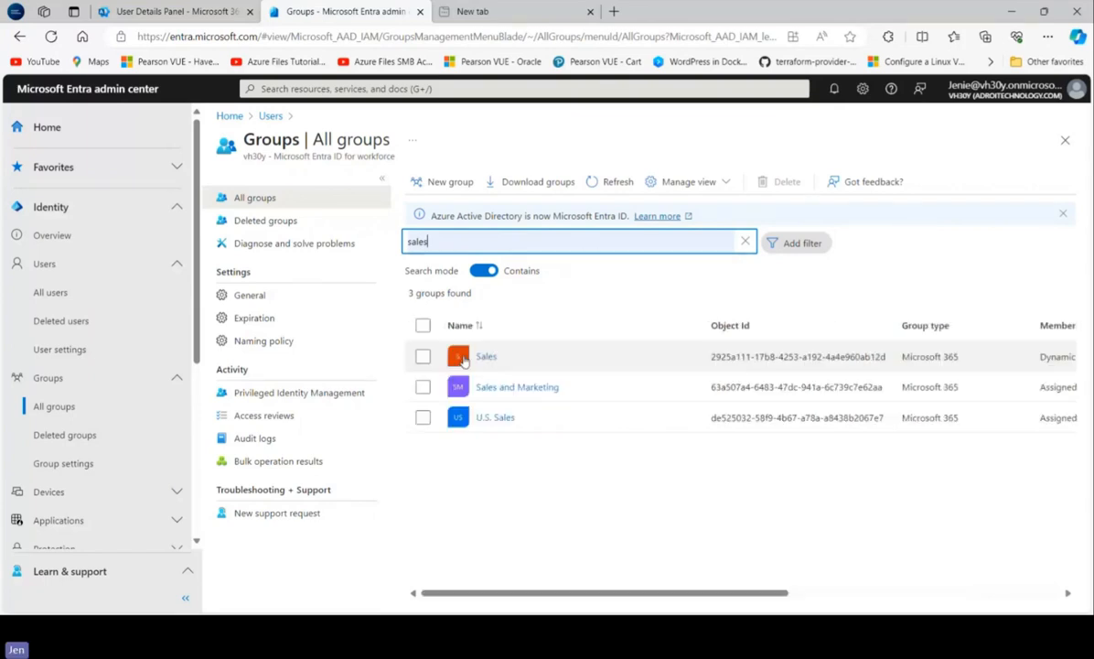
pyautogui.click(423, 357)
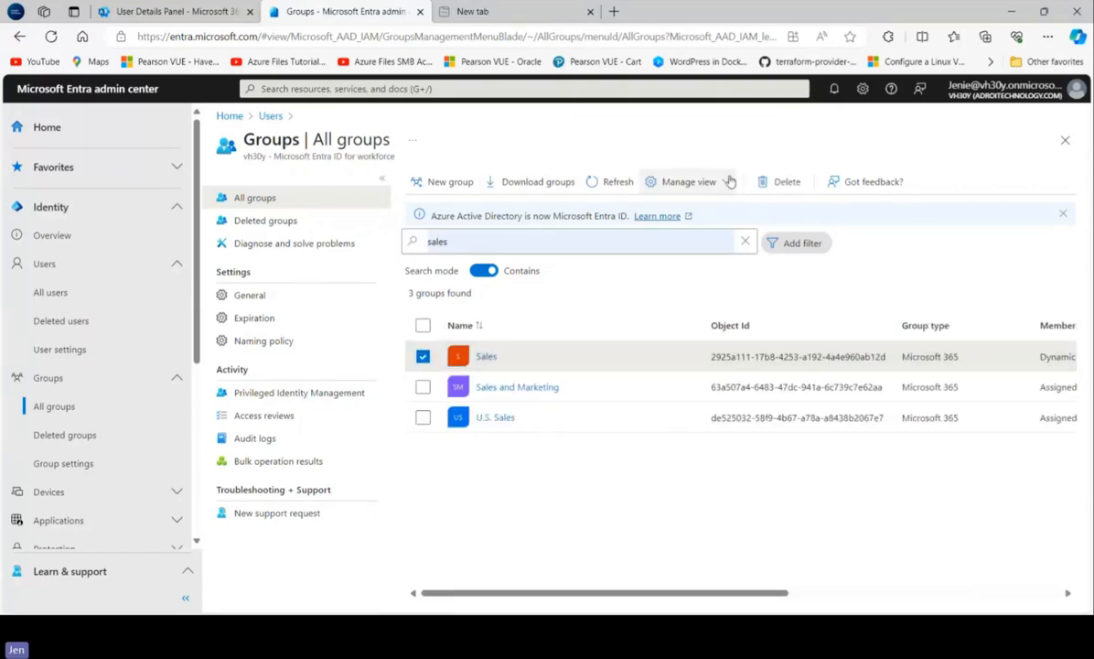
pyautogui.click(781, 182)
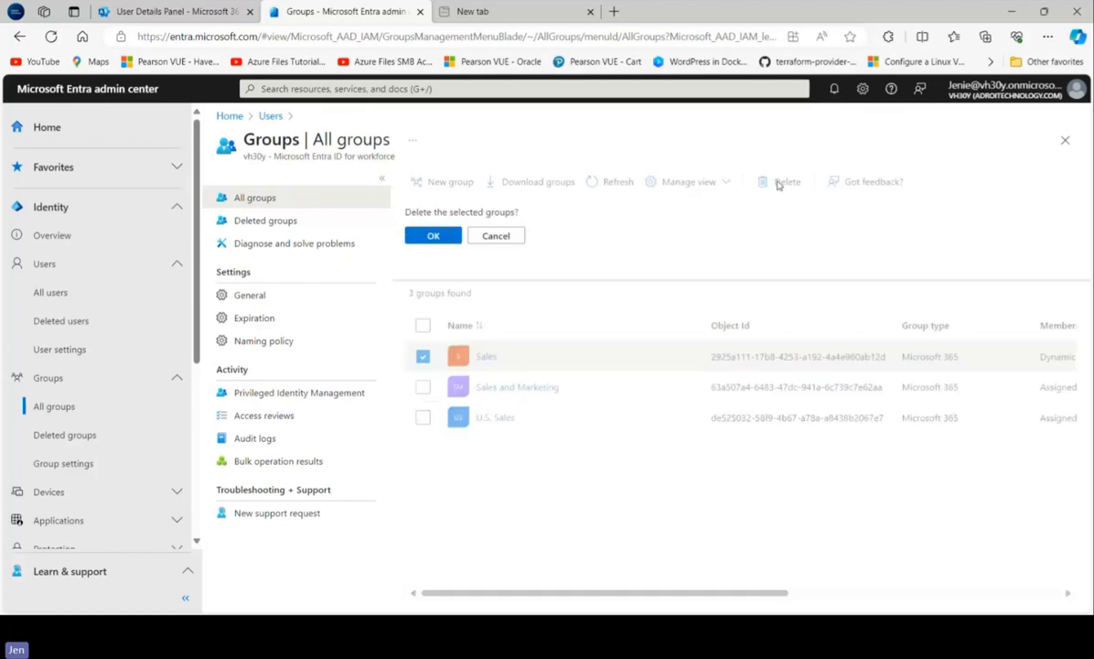
pyautogui.click(433, 235)
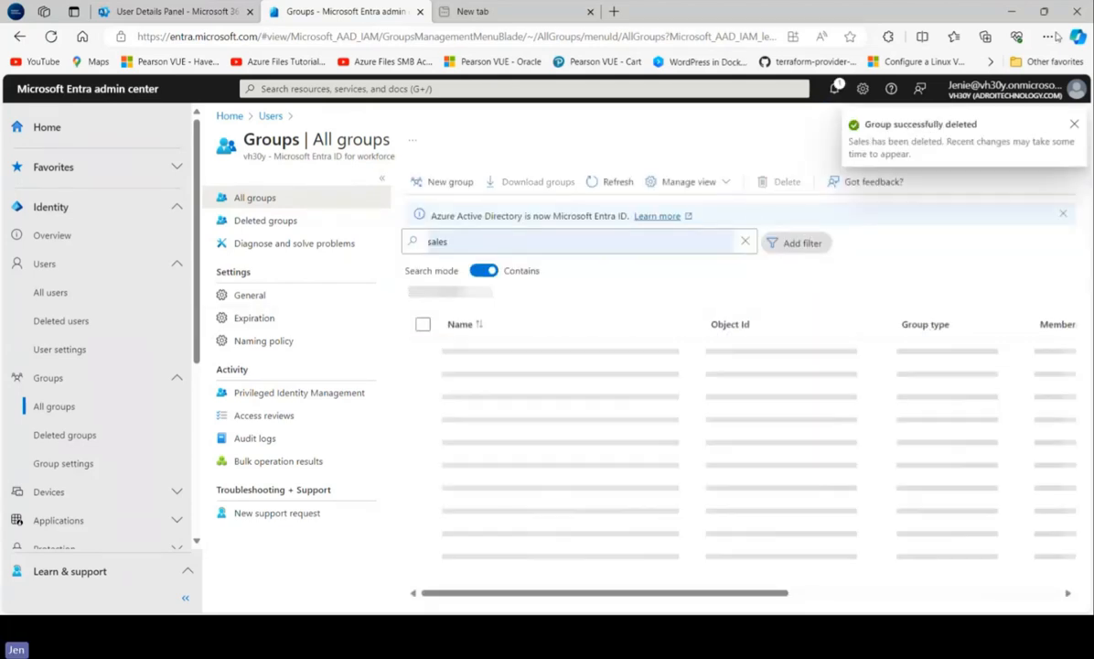
pyautogui.click(1075, 123)
# Start a new group of type Microsoft 365 and name it Sales.
pyautogui.click(443, 181)
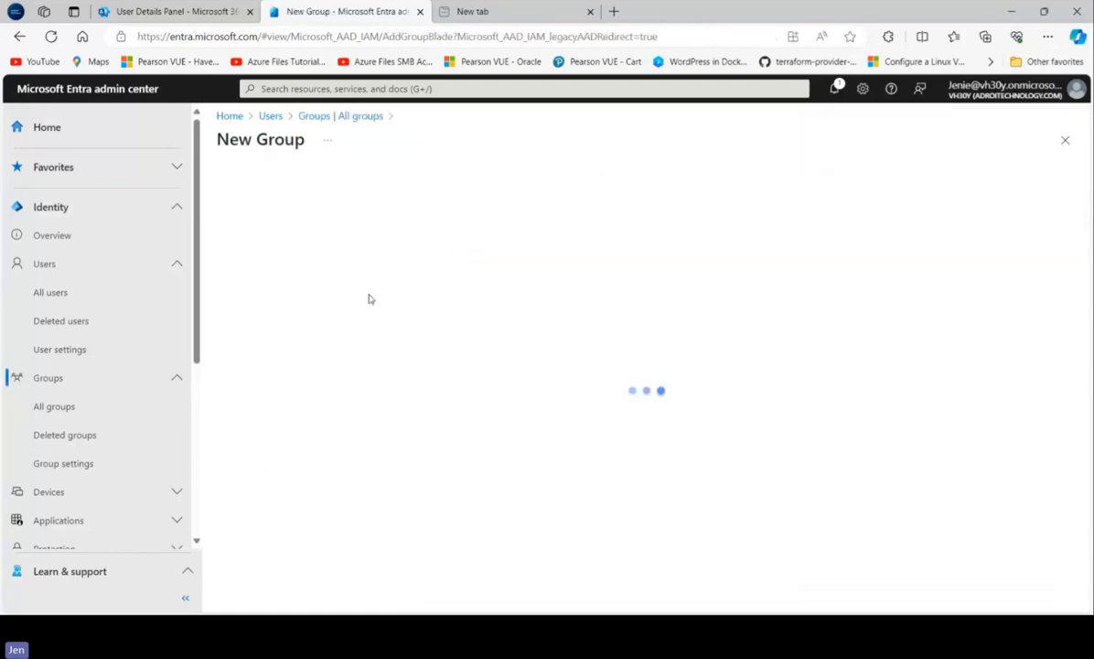
pyautogui.click(396, 236)
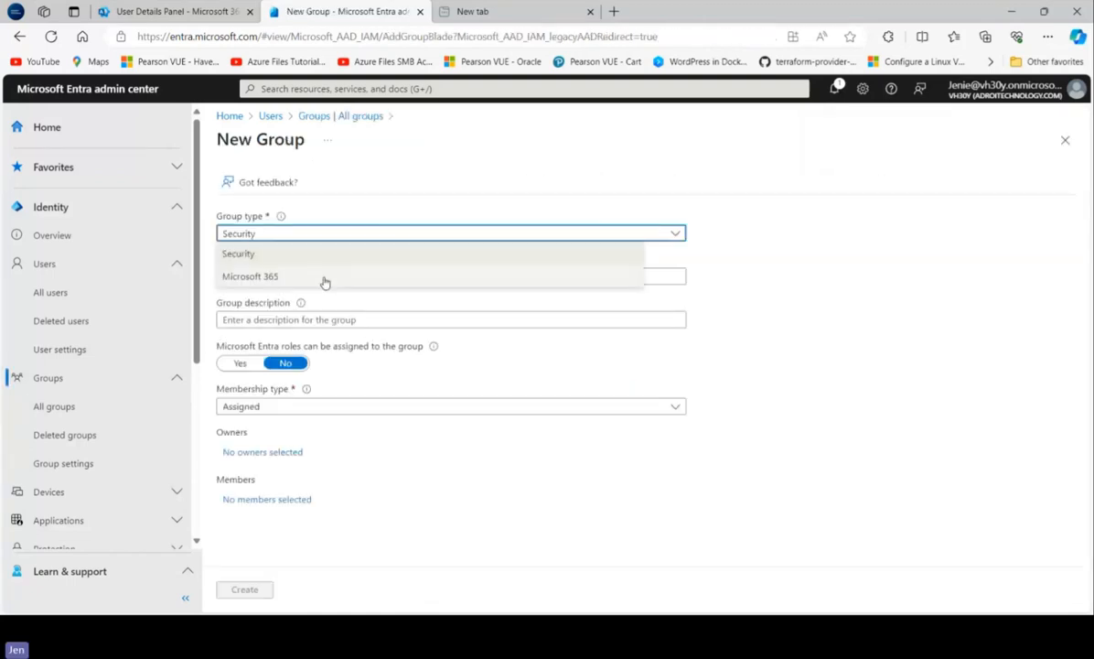
pyautogui.click(324, 277)
pyautogui.click(315, 276)
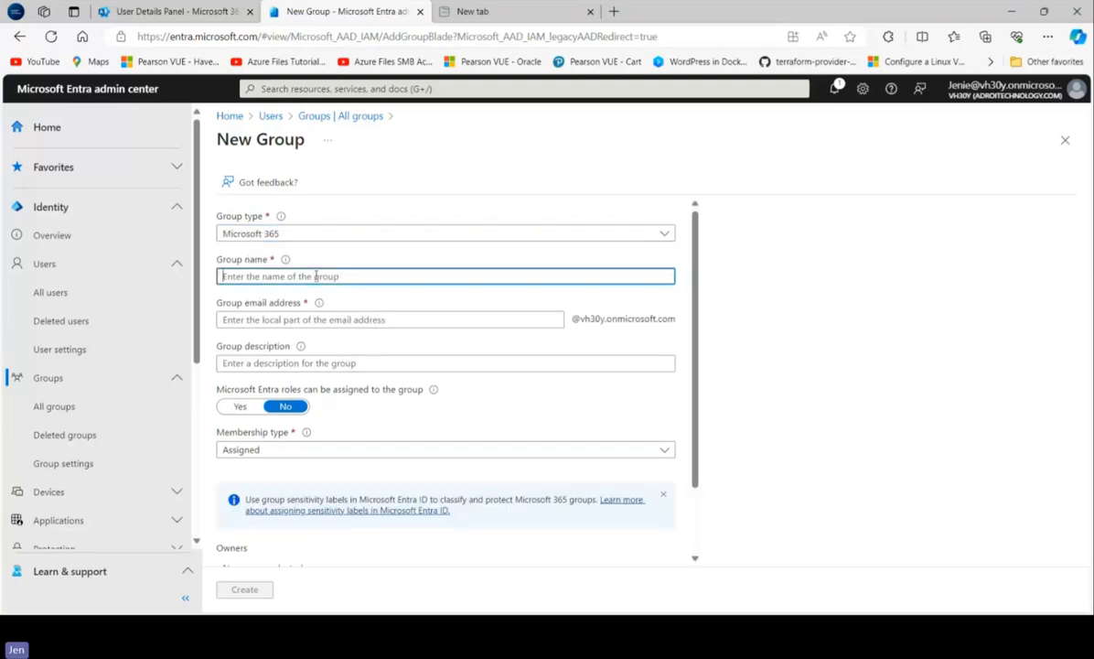
pyautogui.write('Sales')
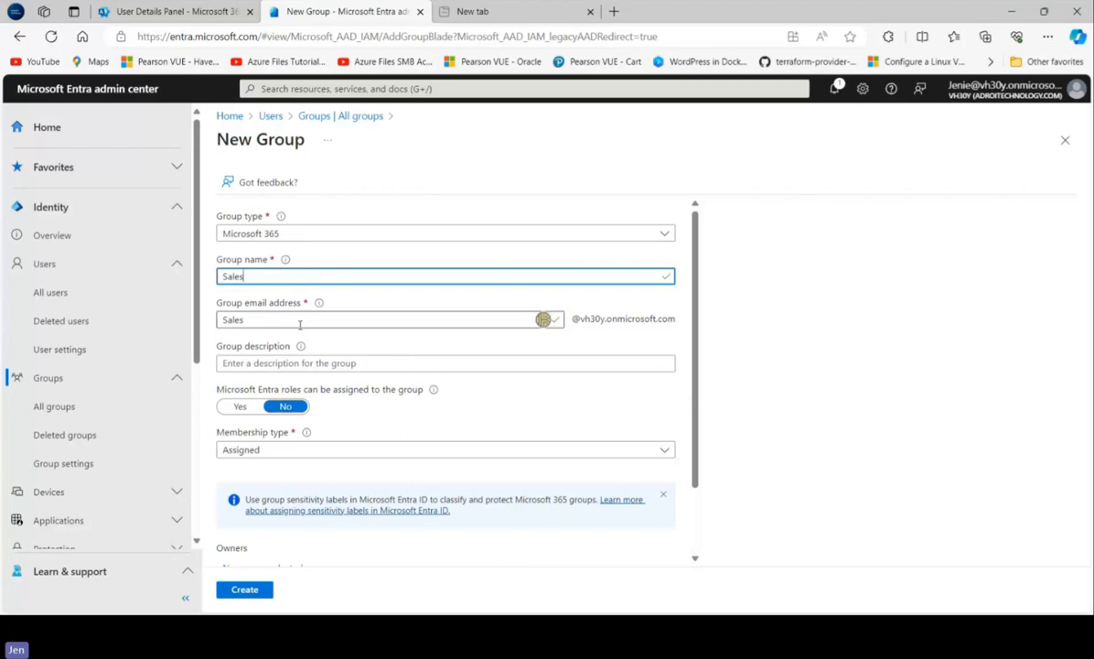
# Set the local part of the new group's email address to sales_department.
pyautogui.click(274, 320)
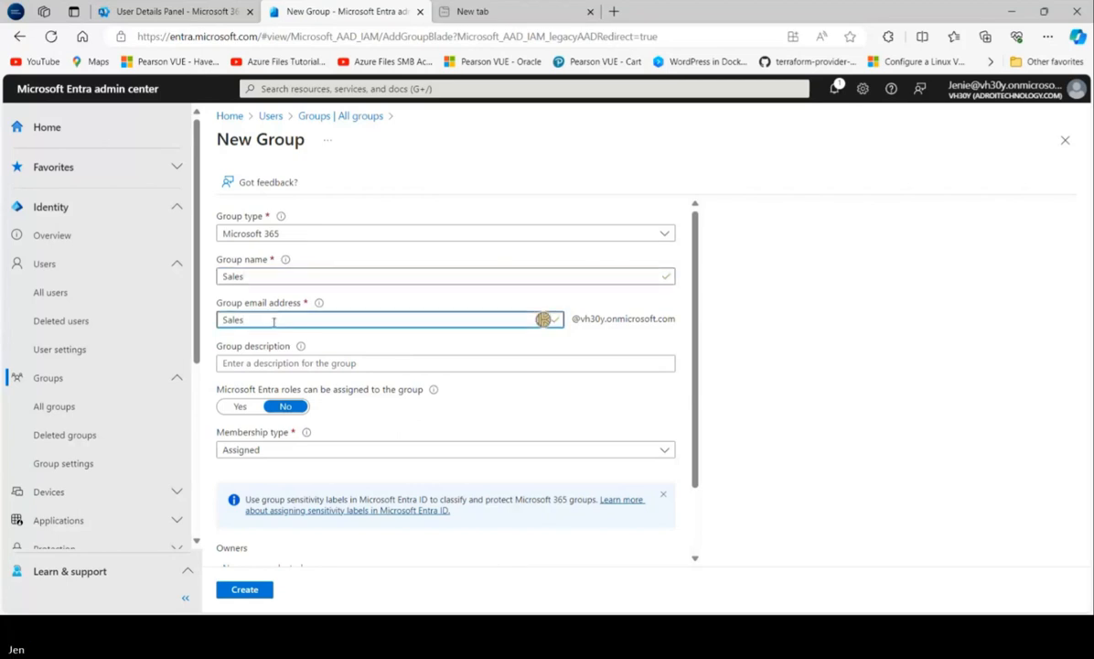
pyautogui.write('_')
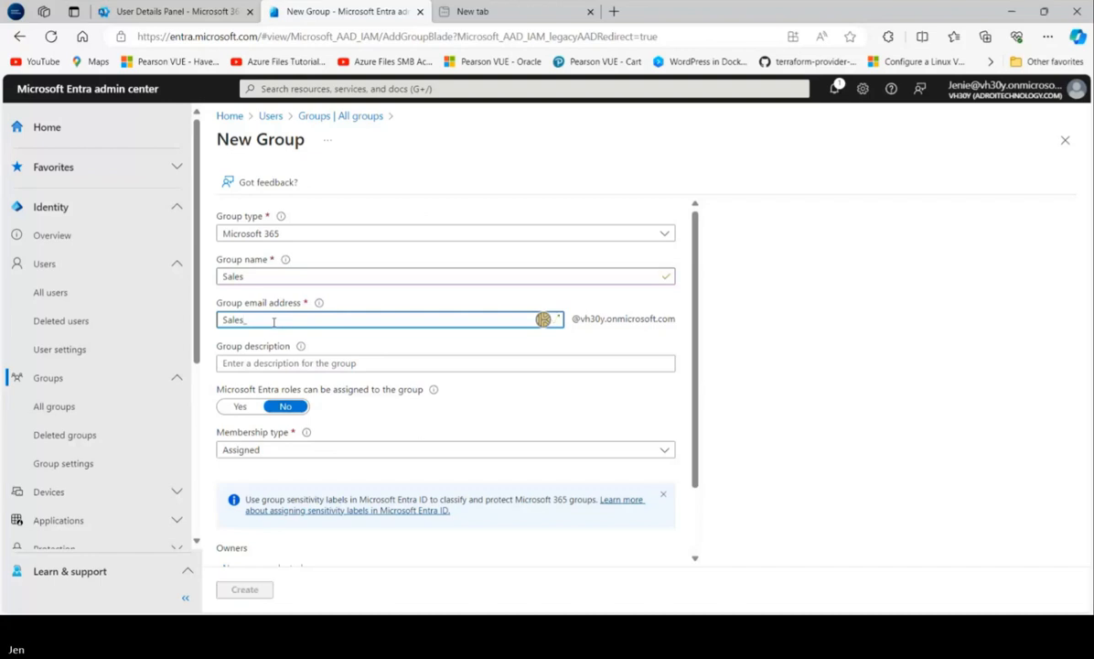
pyautogui.write('department')
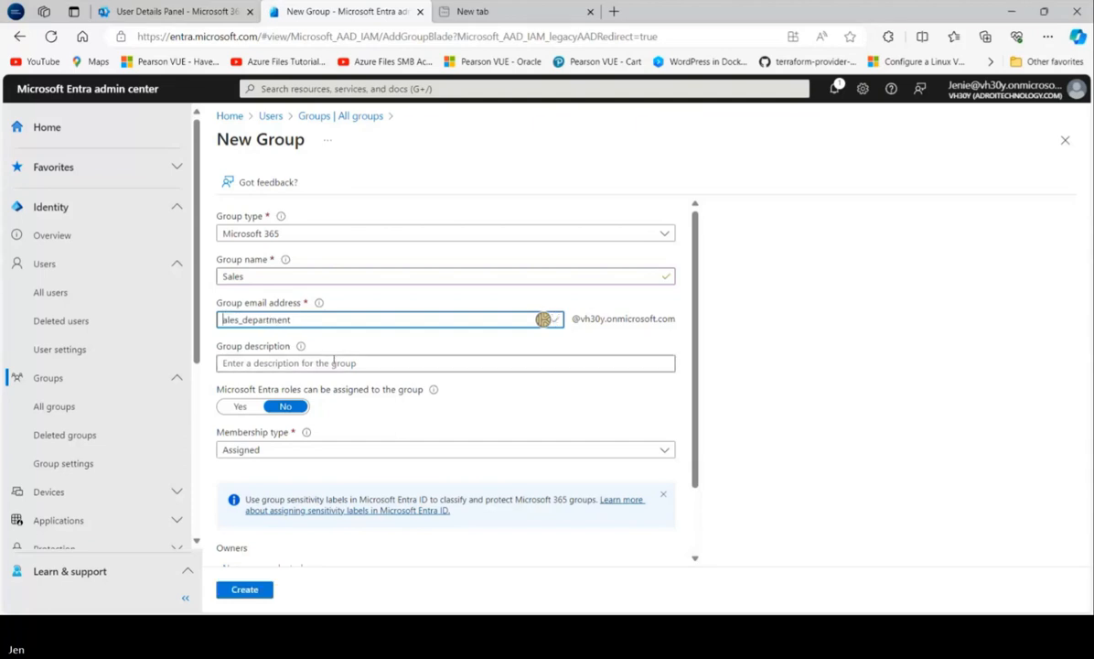
pyautogui.write('s')
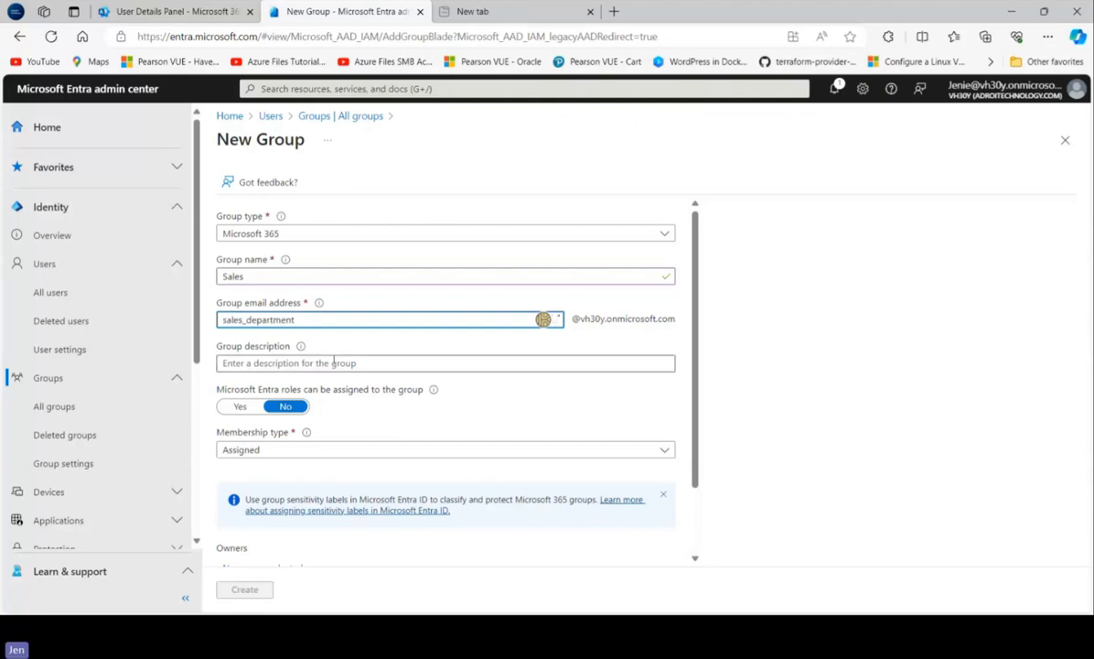
# Fill in the group description with the saved entry "Members of sales department".
pyautogui.click(338, 362)
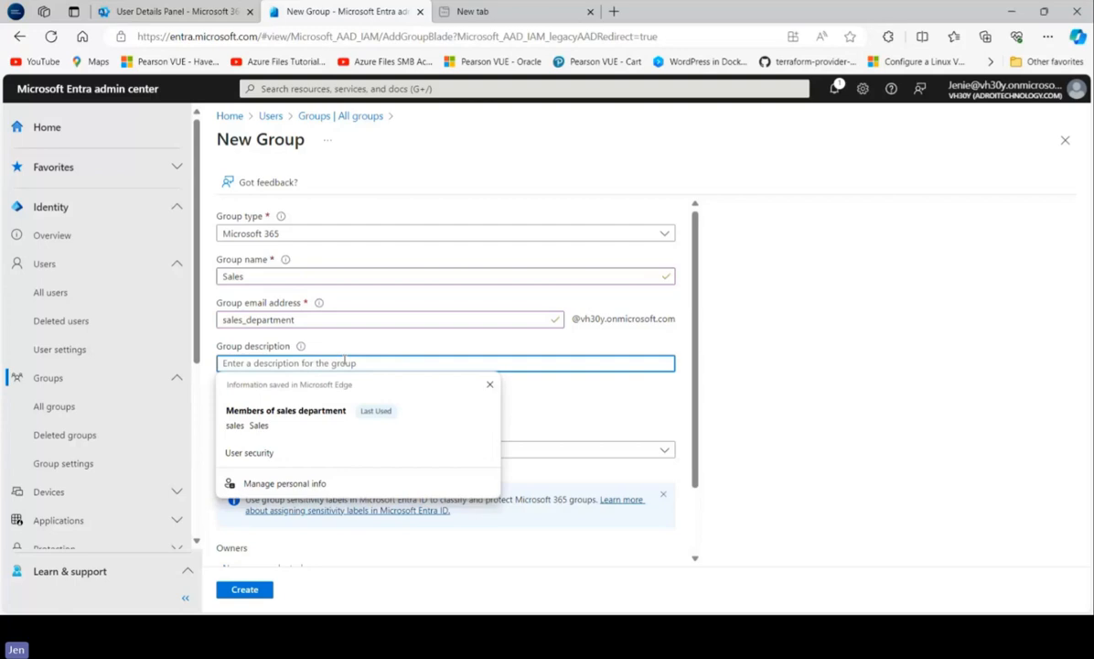
pyautogui.click(622, 322)
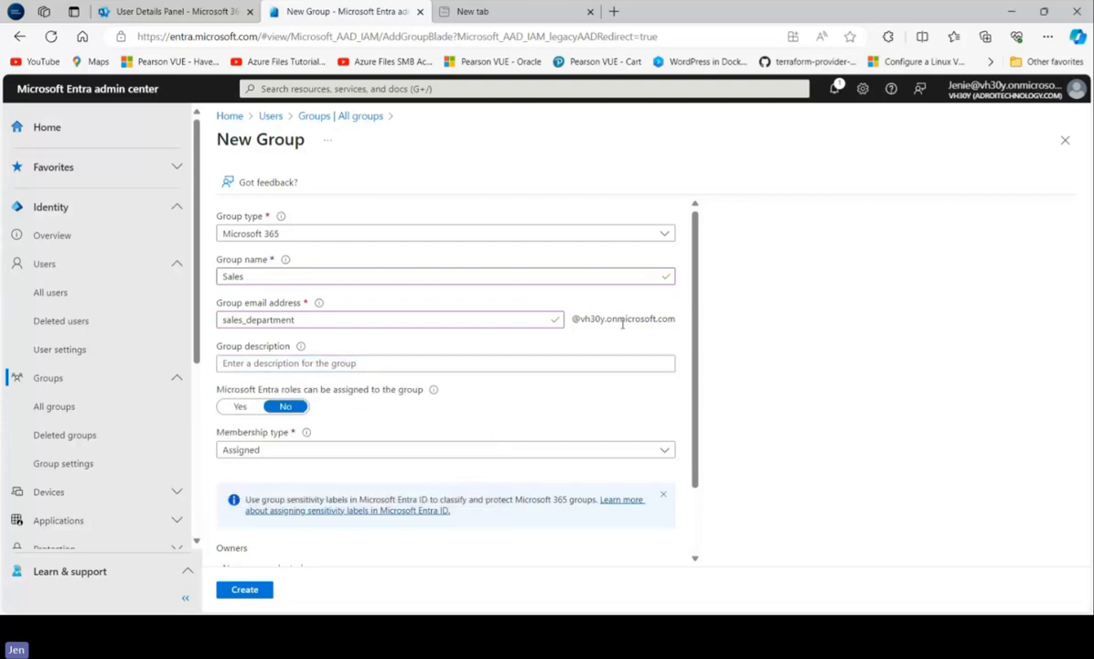
pyautogui.click(233, 366)
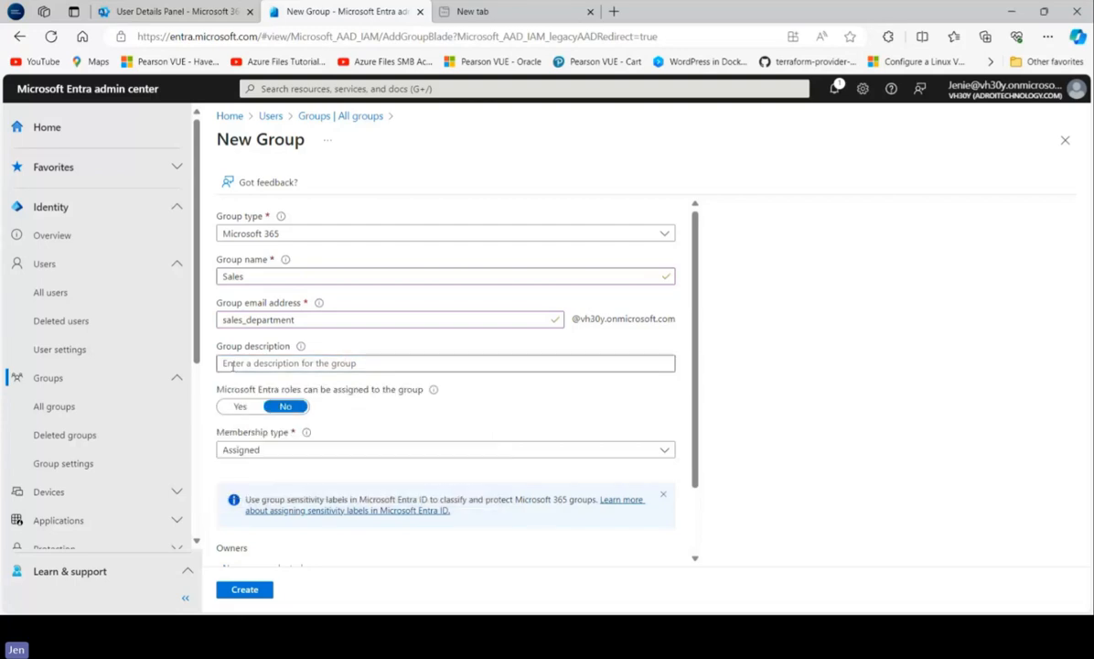
pyautogui.click(249, 363)
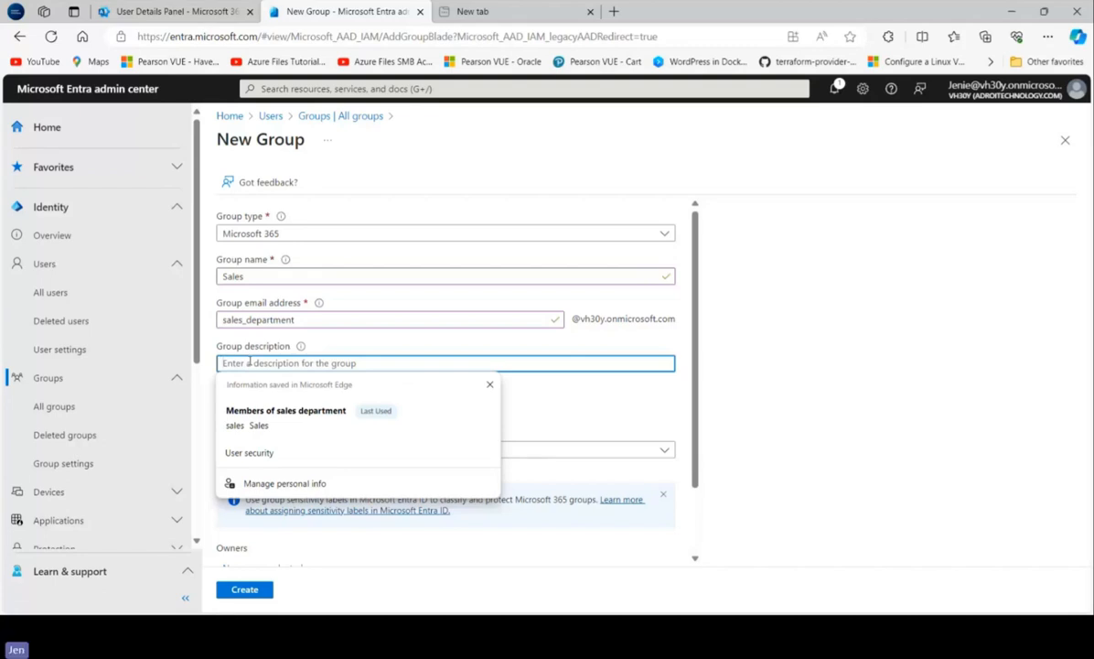
pyautogui.click(280, 416)
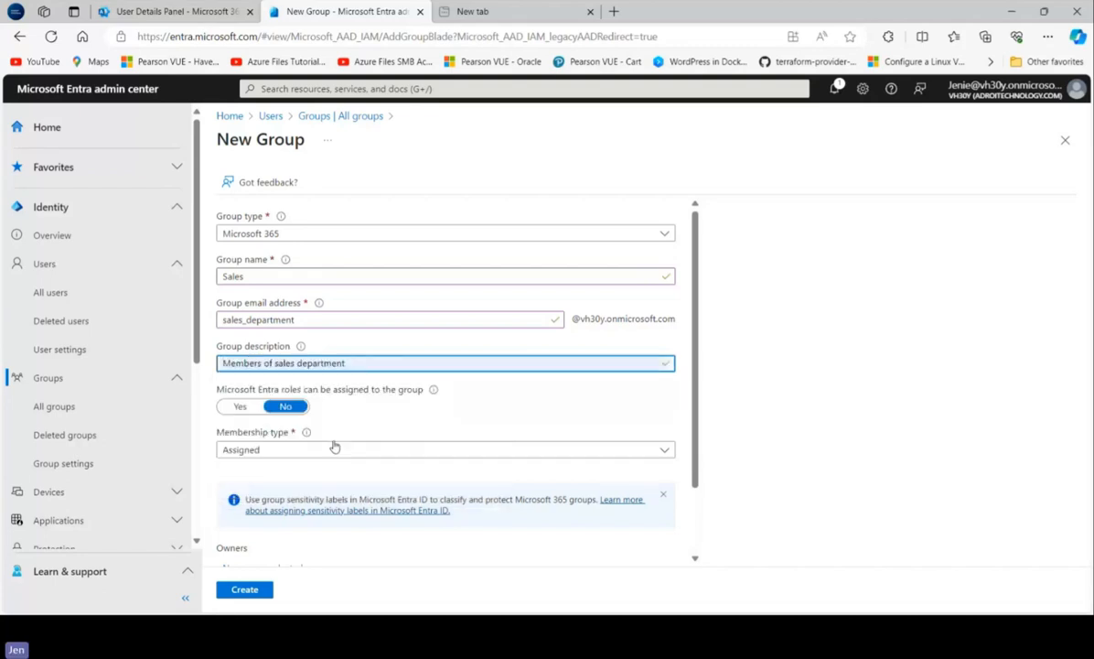
# Set the new group's membership type to Dynamic User and open the editor for its dynamic membership query.
pyautogui.scroll(-2, 266, 532)
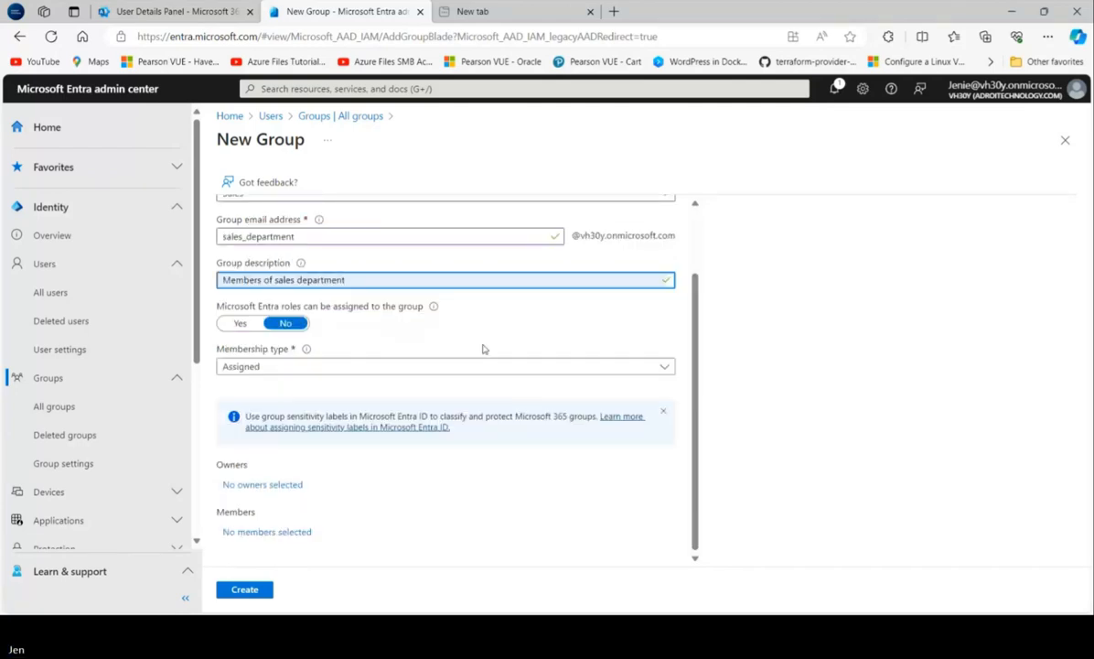
pyautogui.click(448, 369)
pyautogui.click(252, 410)
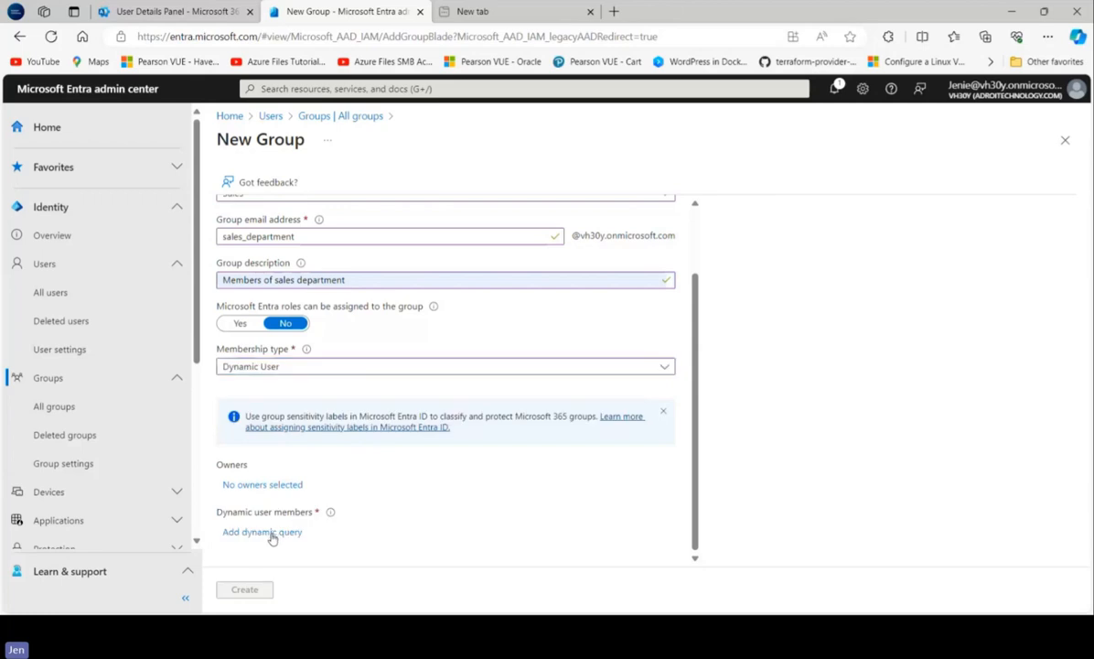
pyautogui.click(265, 533)
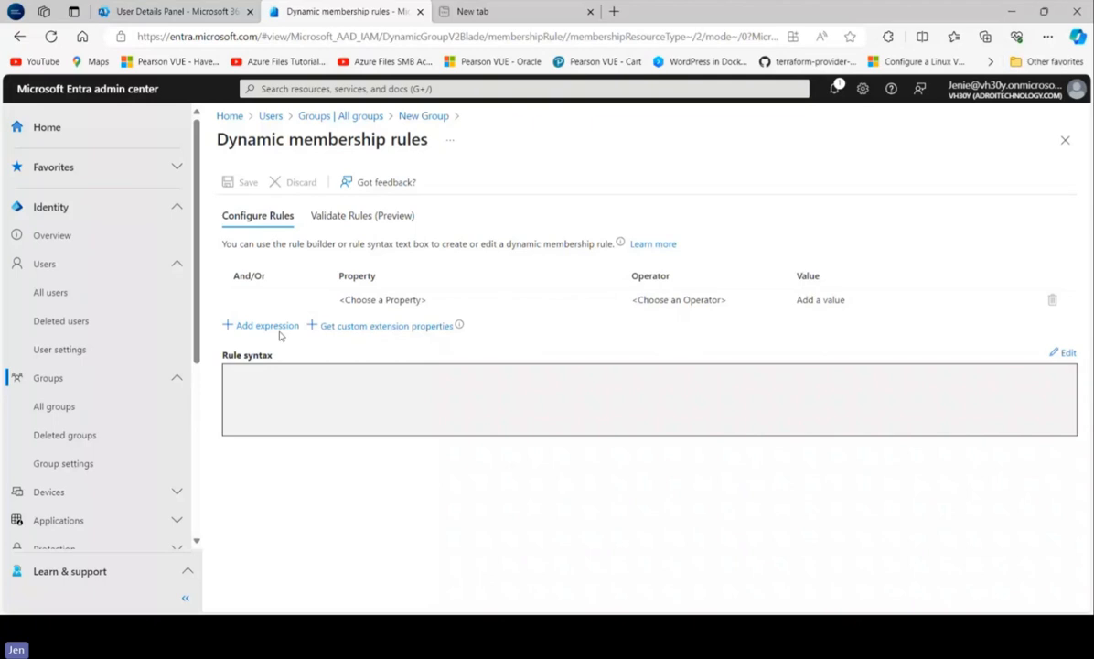
# Define the first membership rule expression as jobTitle Equals Sales Executive.
pyautogui.click(392, 300)
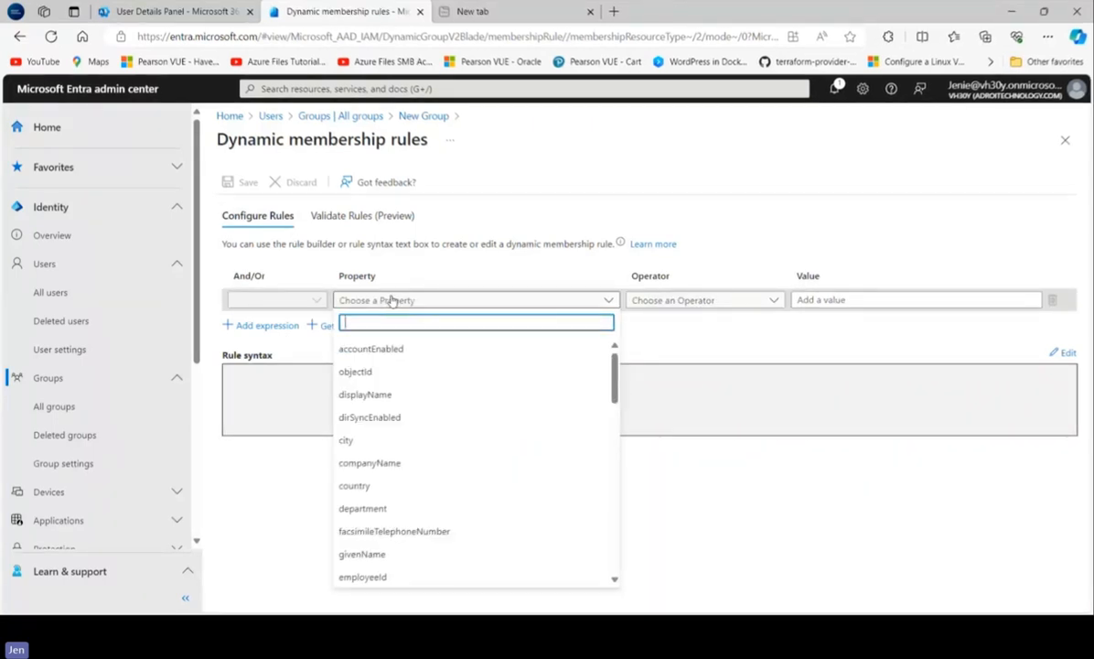
pyautogui.write('job')
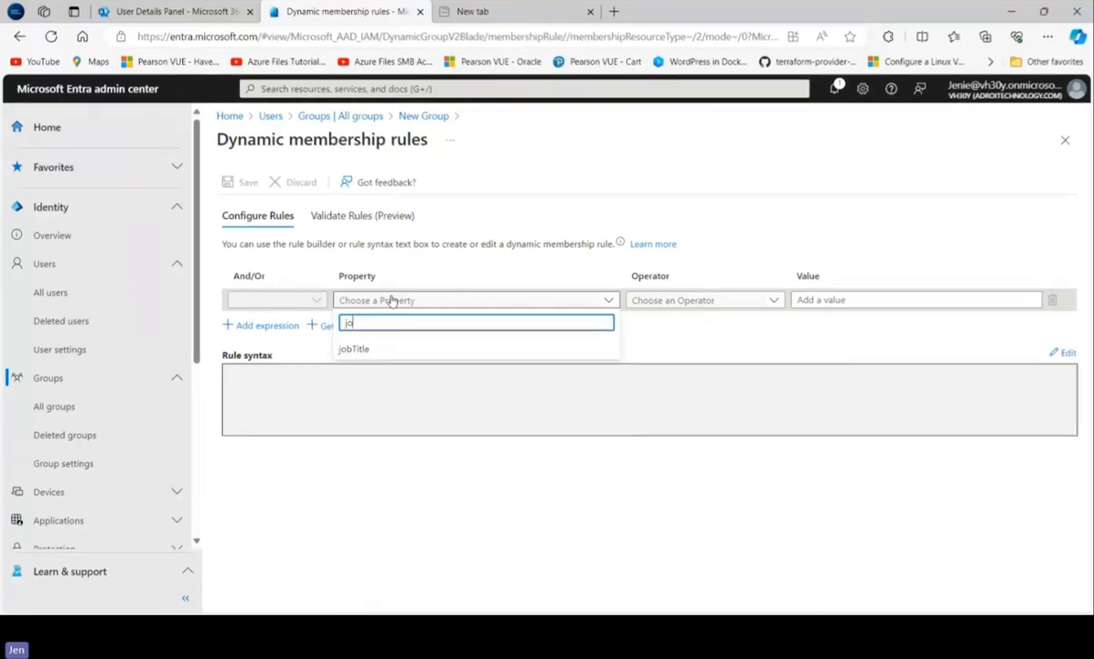
pyautogui.click(354, 349)
pyautogui.click(738, 300)
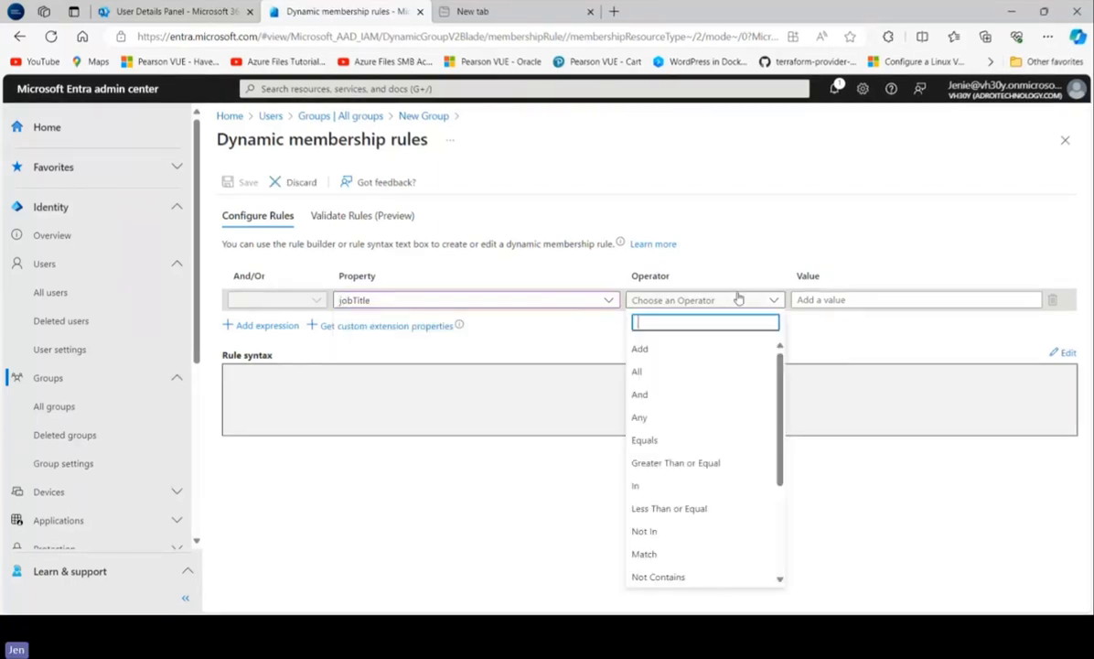
pyautogui.write('e')
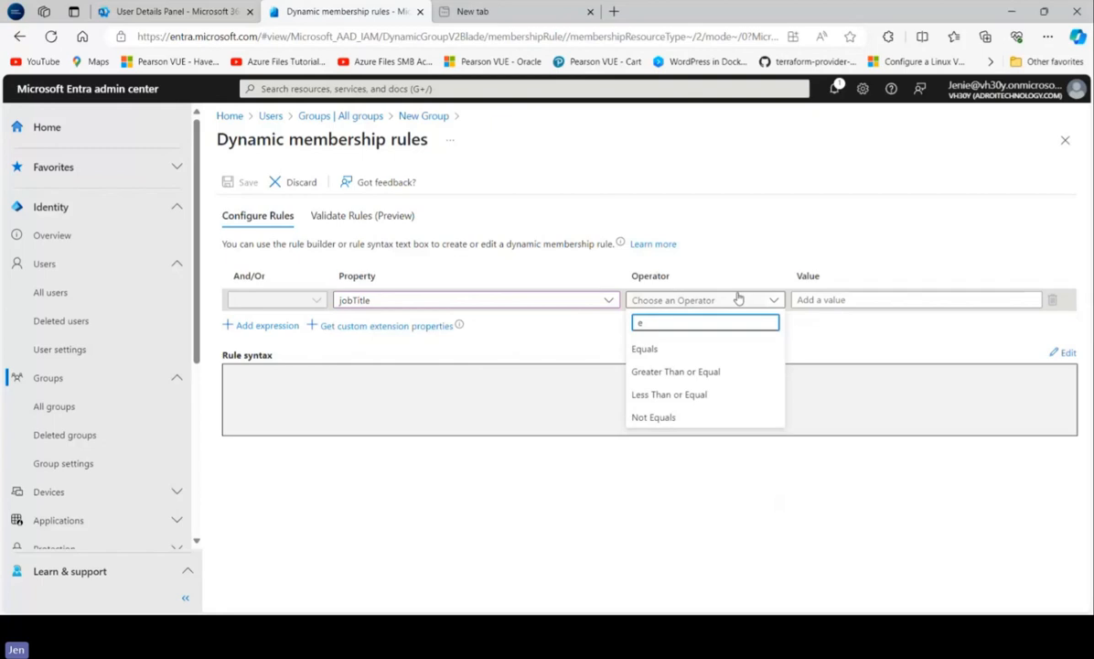
pyautogui.write('q')
pyautogui.click(644, 348)
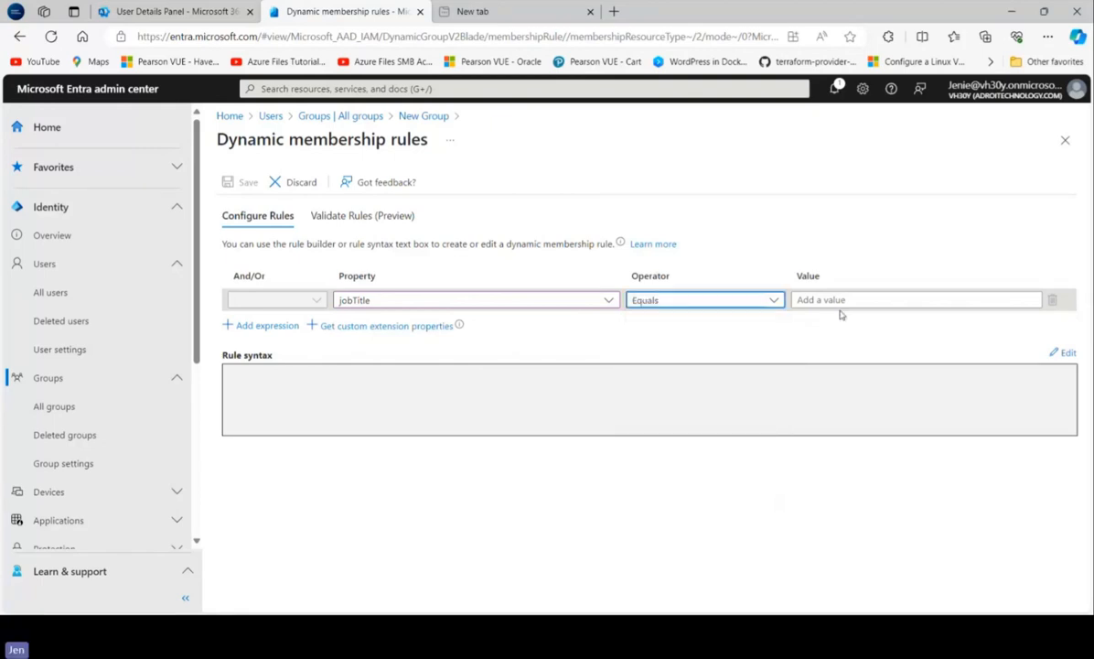
pyautogui.click(873, 300)
pyautogui.write('Sales')
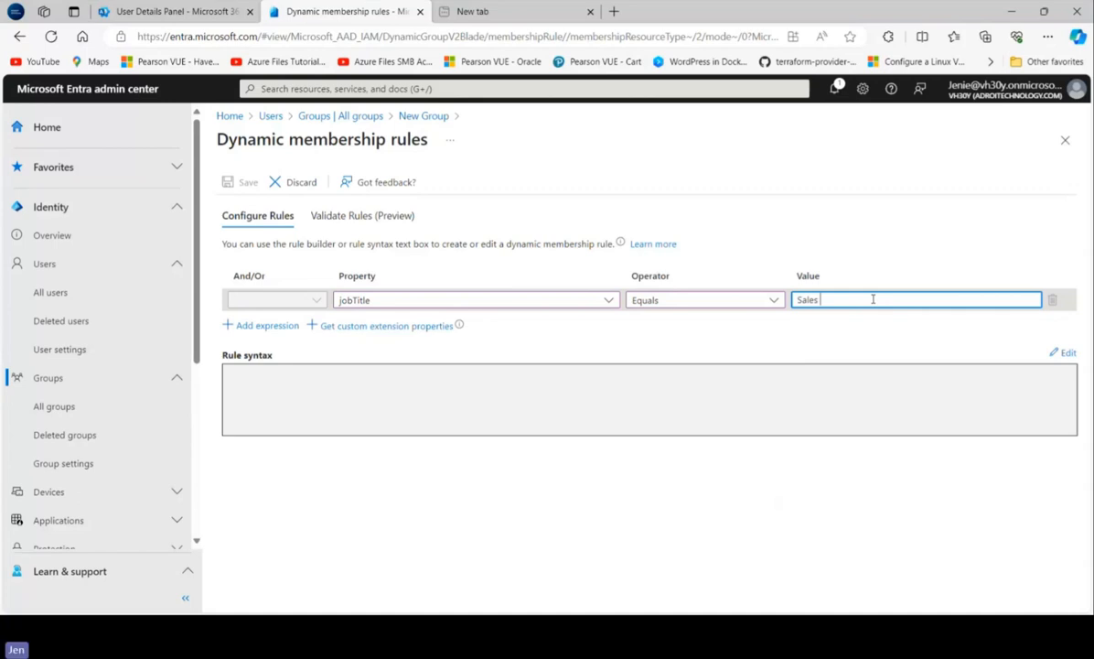
pyautogui.write(' Executive')
# Switch to the Microsoft 365 admin center and check the job title in the contact information of the active user listed below Accounting.
pyautogui.click(133, 9)
pyautogui.click(306, 320)
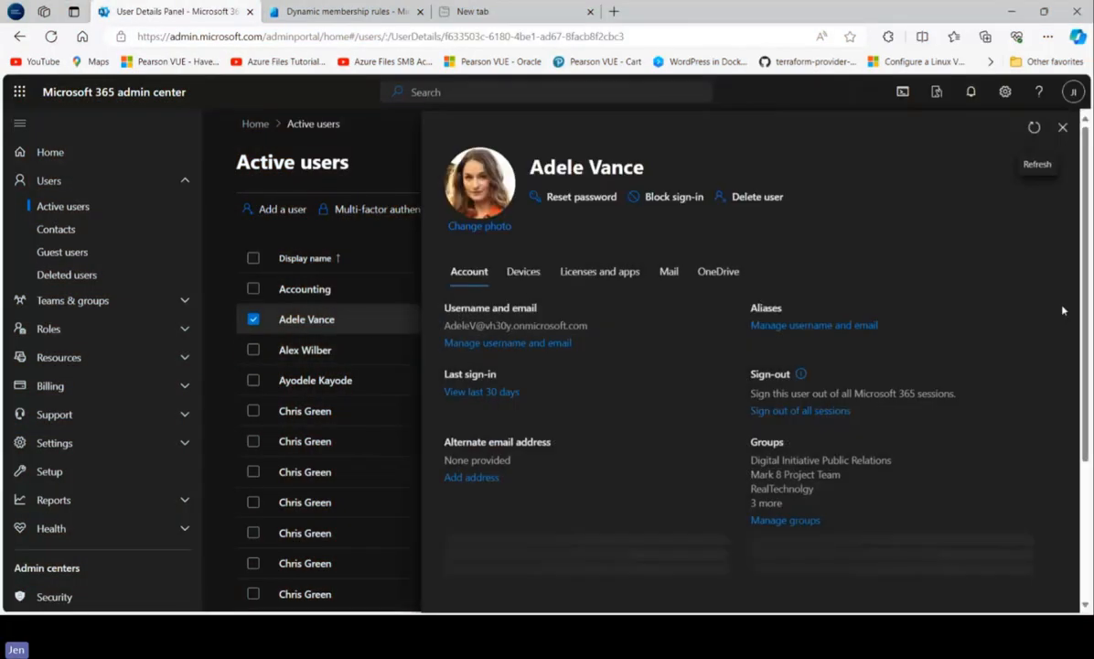
pyautogui.scroll(-3, 1076, 469)
pyautogui.scroll(3, 1077, 469)
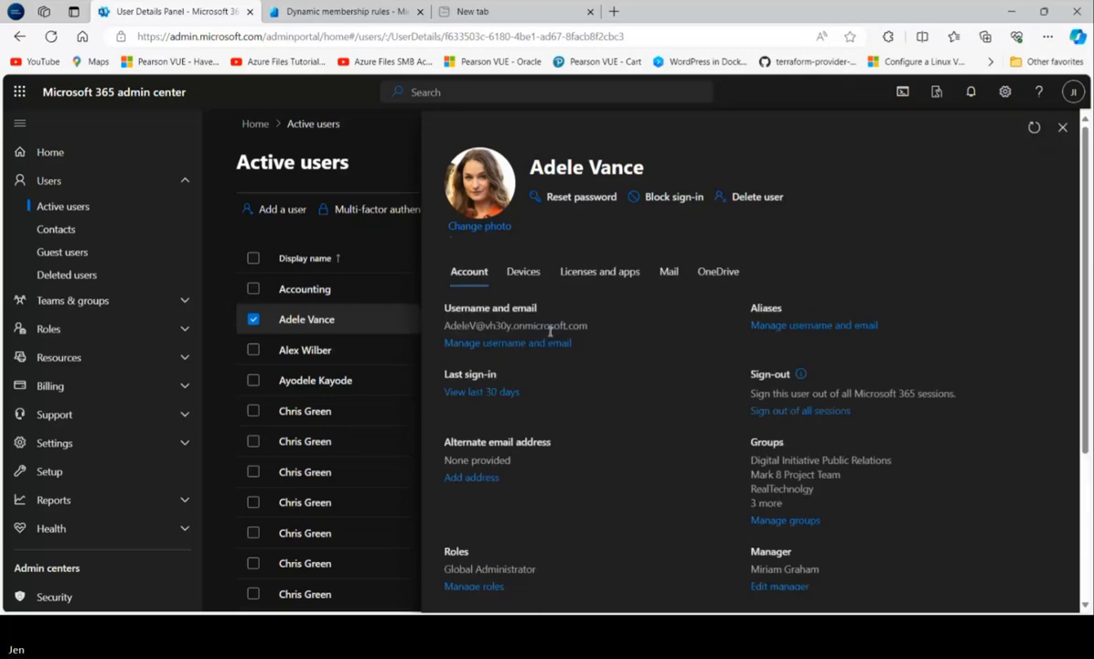
pyautogui.scroll(-3, 1088, 403)
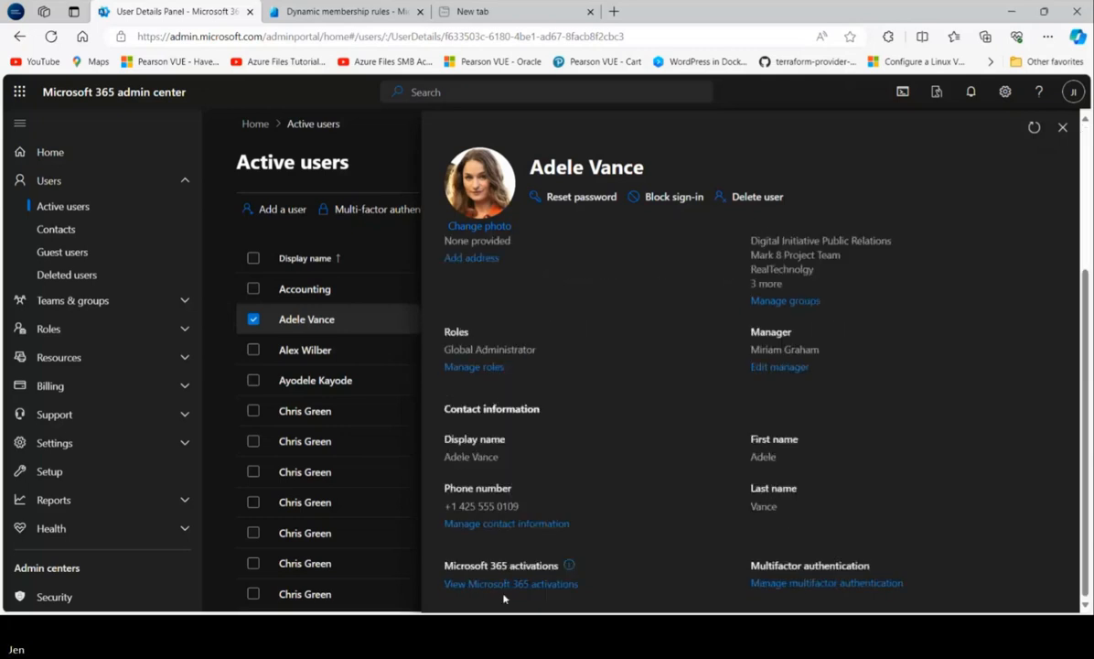
pyautogui.click(450, 524)
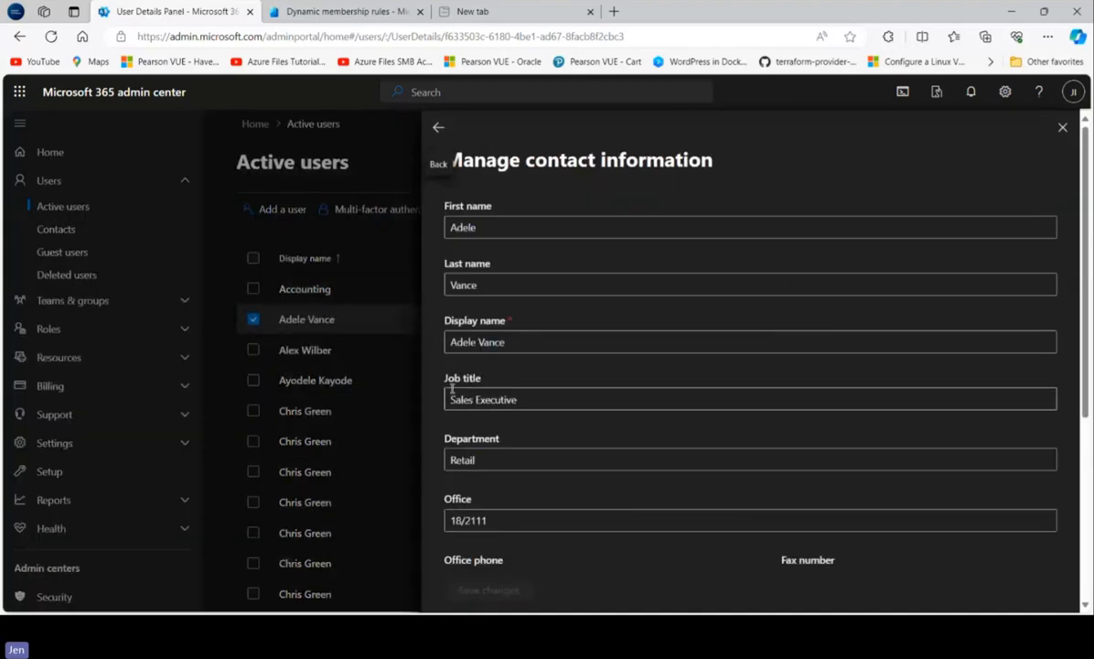
pyautogui.click(1062, 128)
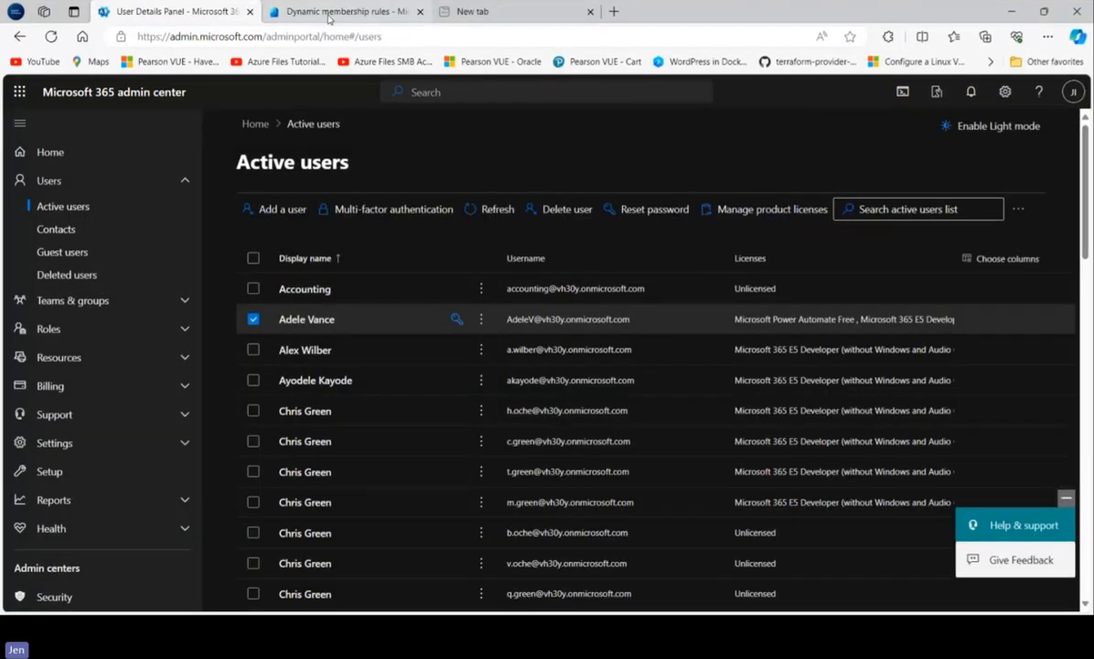
# Back in Microsoft Entra, add a second membership rule expression joined with And: city Equals San Diego.
pyautogui.click(328, 13)
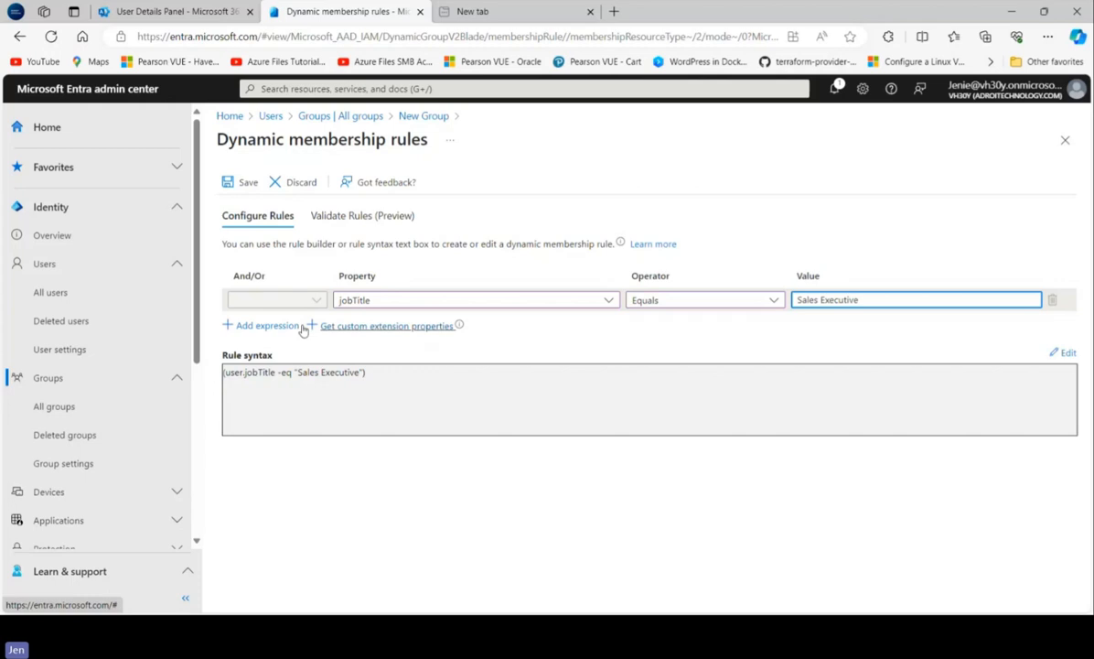
pyautogui.click(267, 325)
pyautogui.click(471, 323)
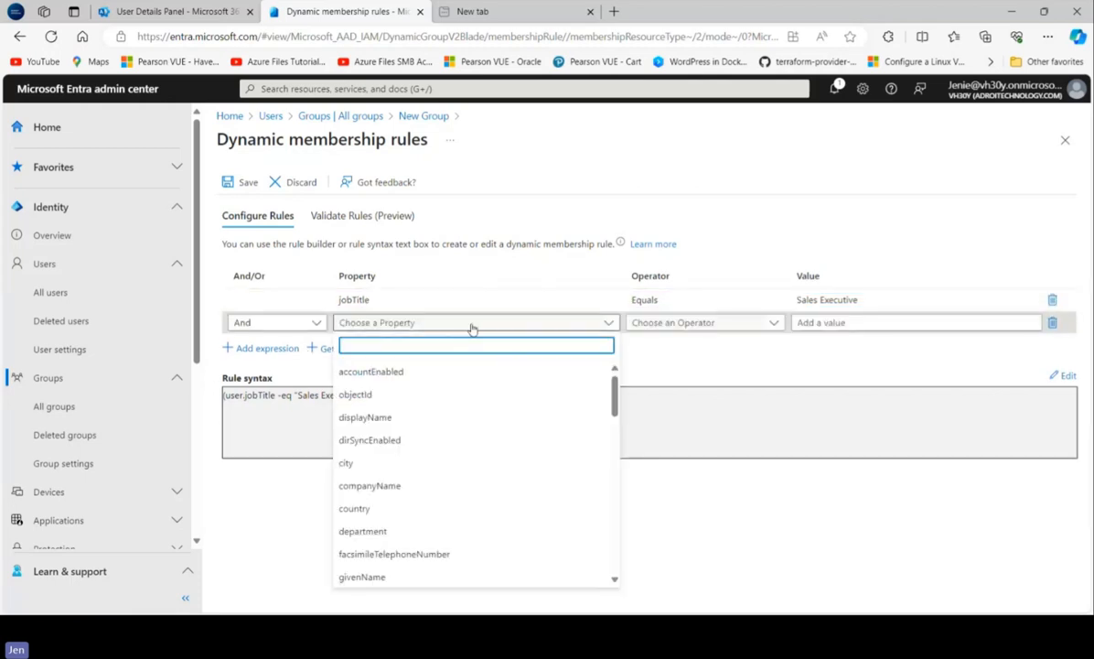
pyautogui.click(466, 462)
pyautogui.click(667, 322)
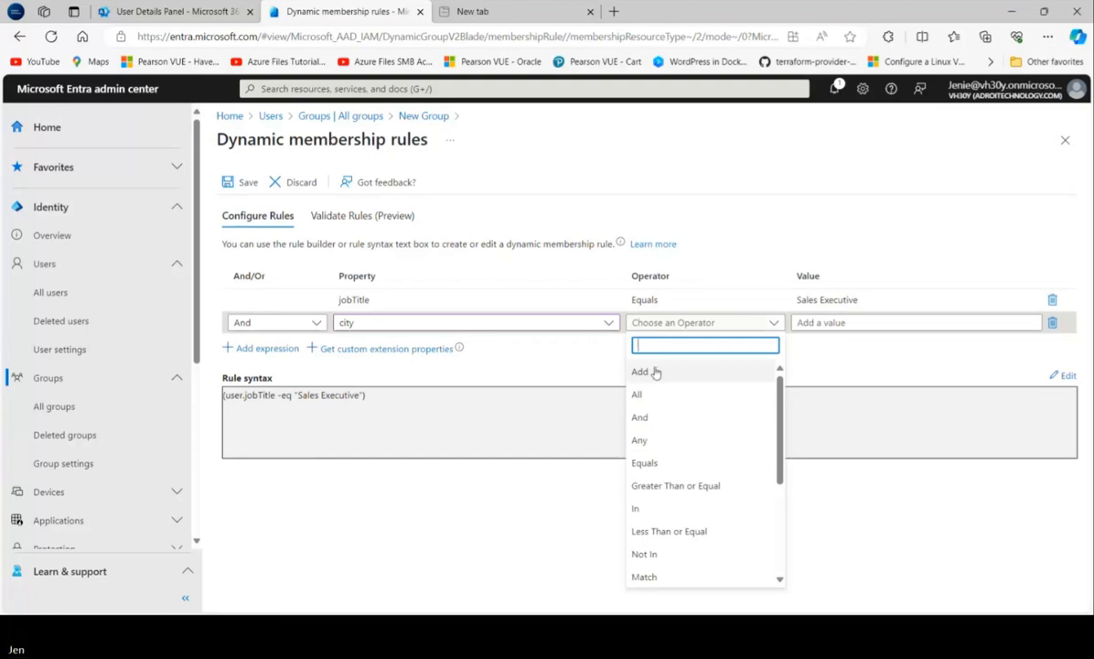
pyautogui.click(657, 464)
pyautogui.click(904, 317)
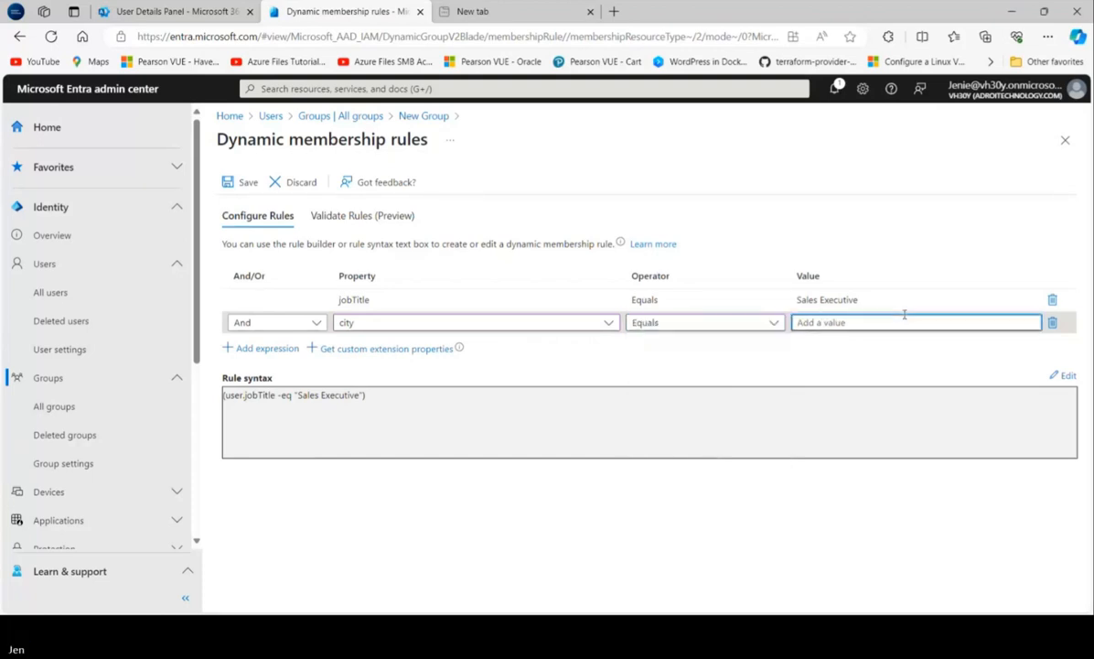
pyautogui.write('San D')
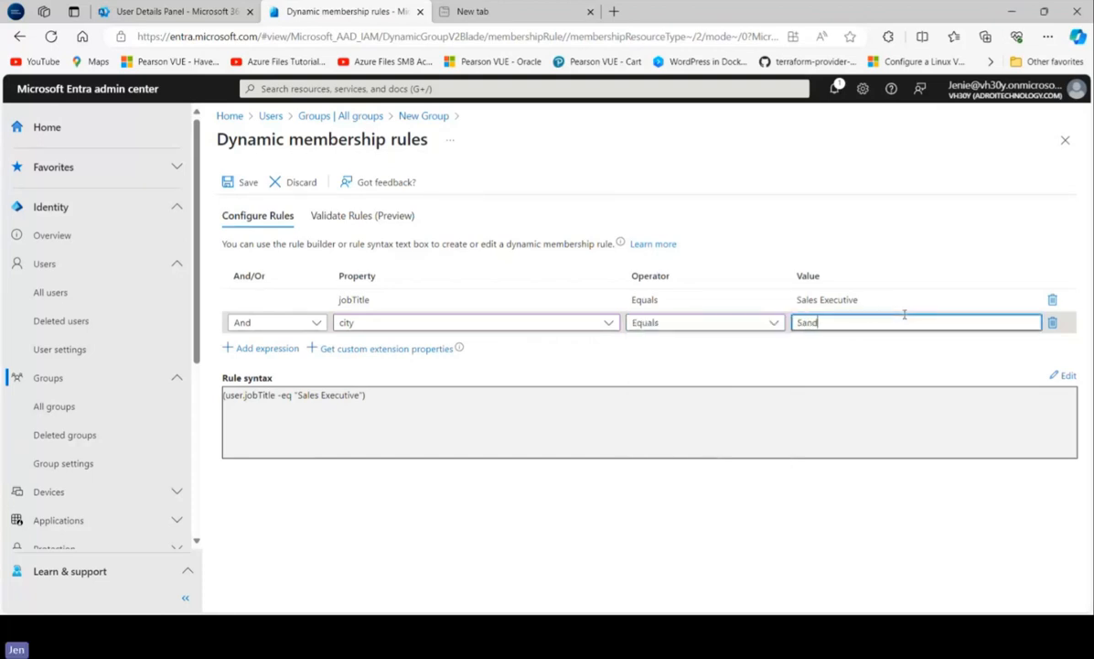
pyautogui.write('iego')
pyautogui.click(829, 367)
# Save the dynamic membership rules and create the Sales group.
pyautogui.click(238, 183)
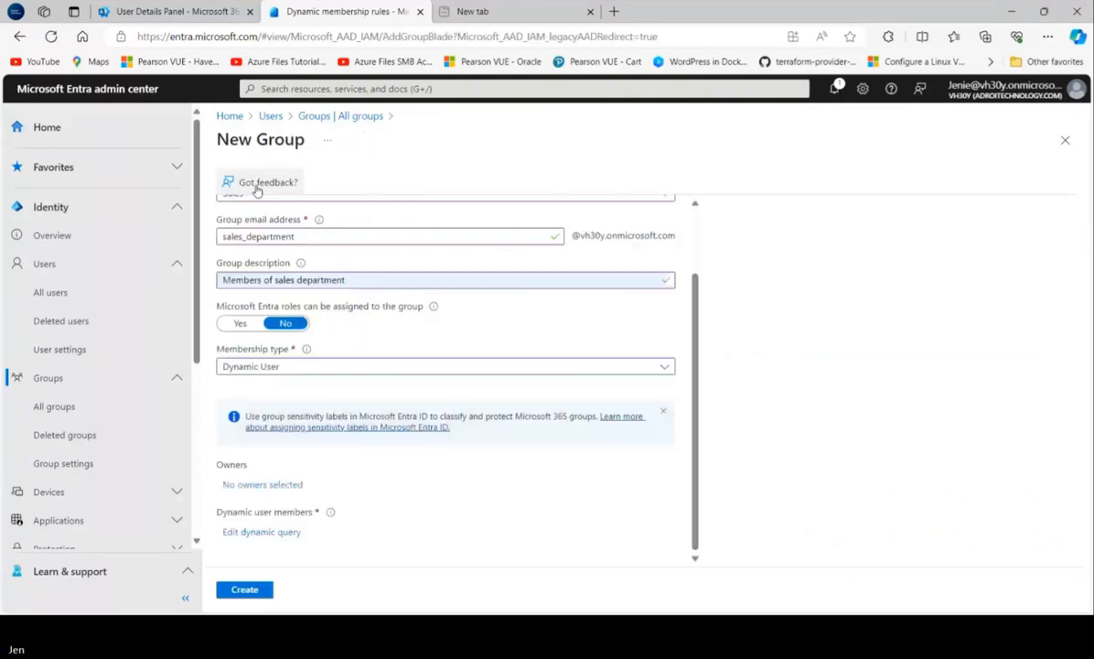
pyautogui.click(245, 590)
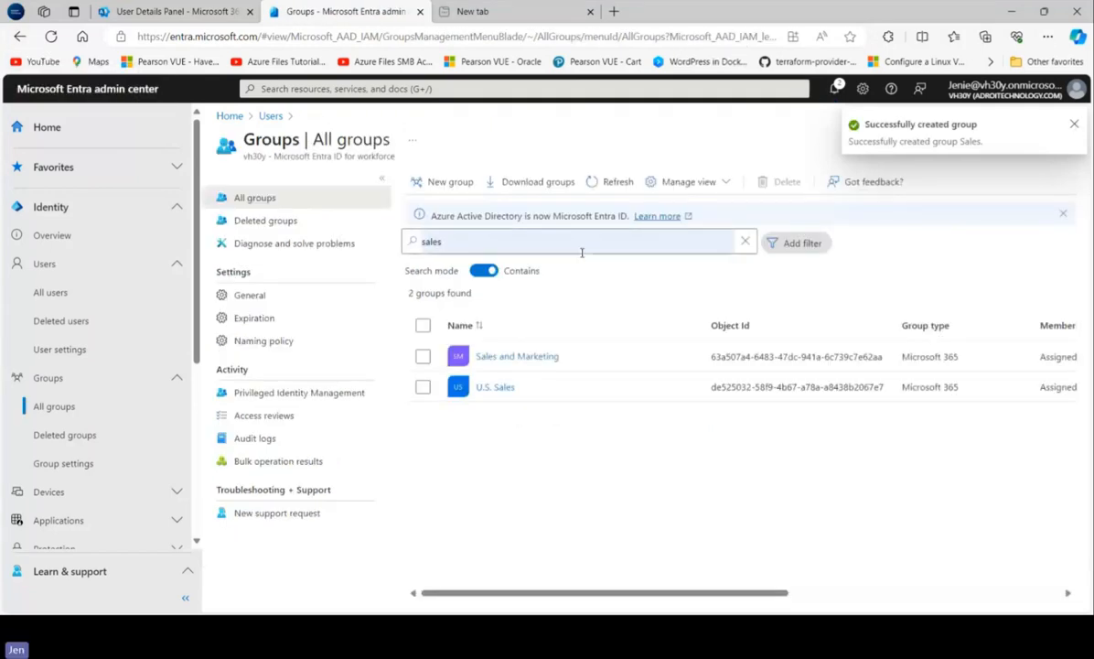
# Rerun the group search for "sales", open the new Sales group and refresh its list of direct members.
pyautogui.click(553, 237)
pyautogui.press('Return')
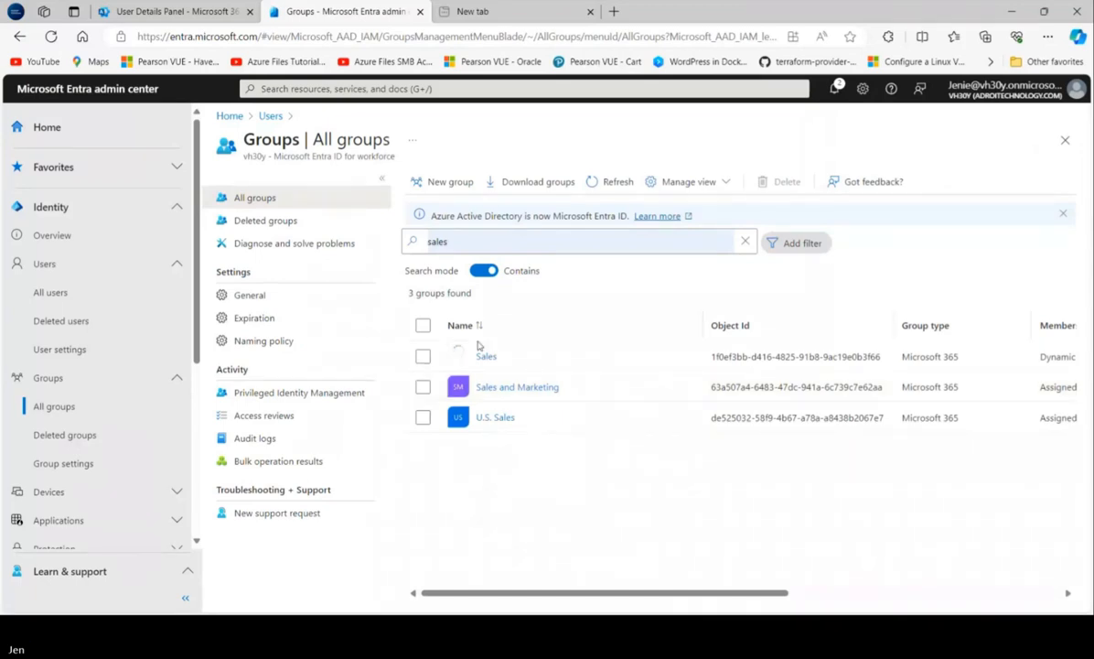
pyautogui.click(486, 356)
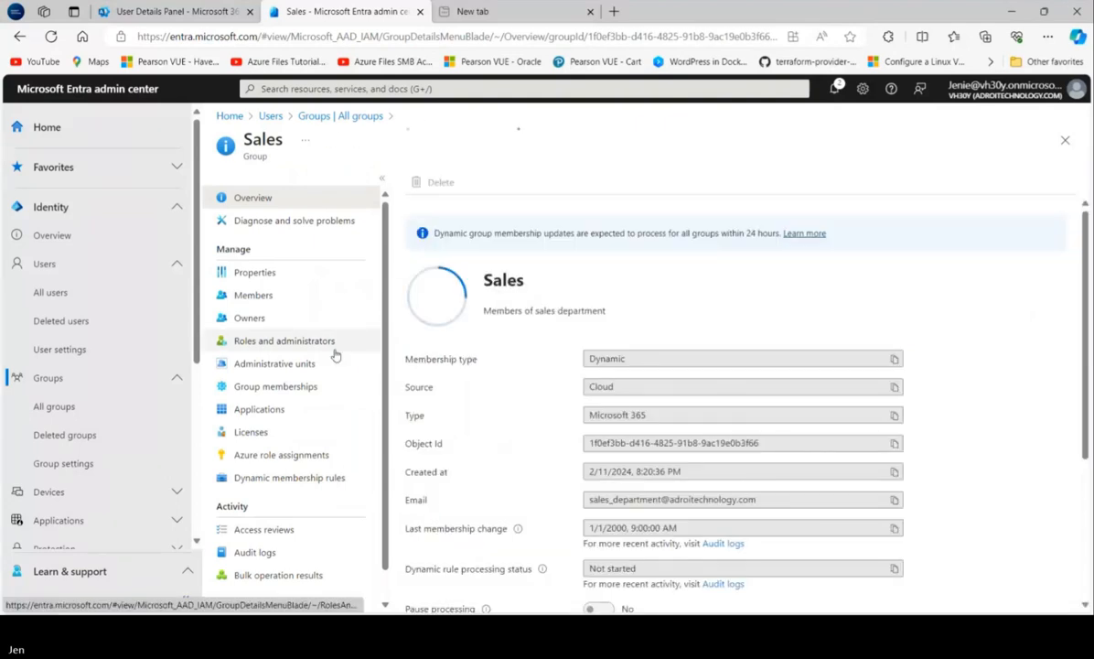
pyautogui.click(304, 296)
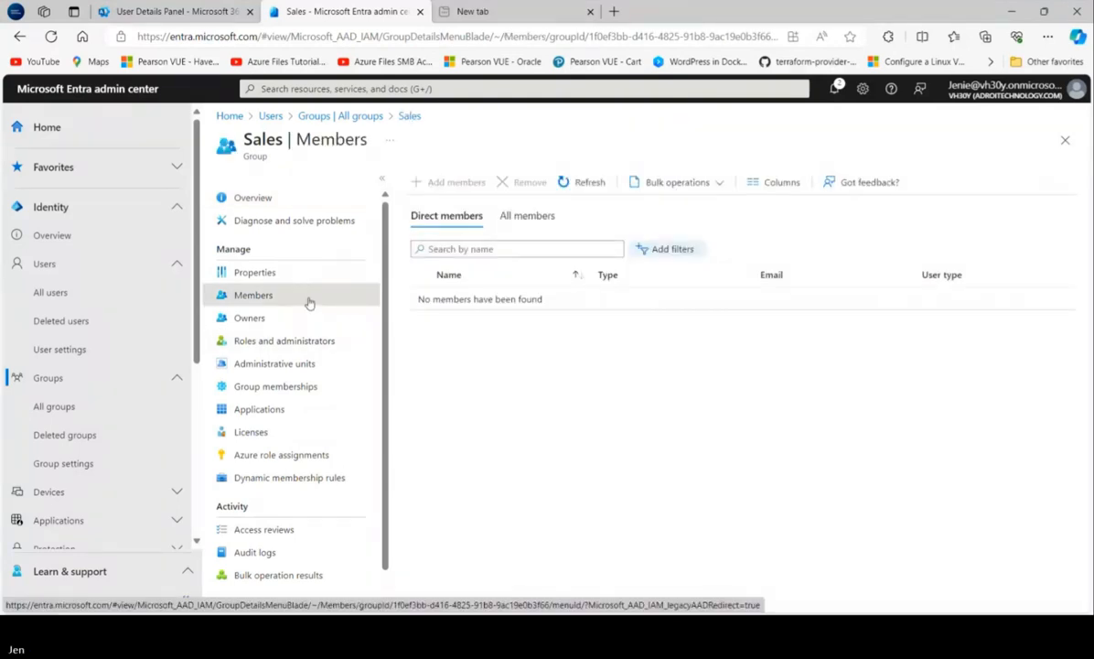
pyautogui.click(585, 183)
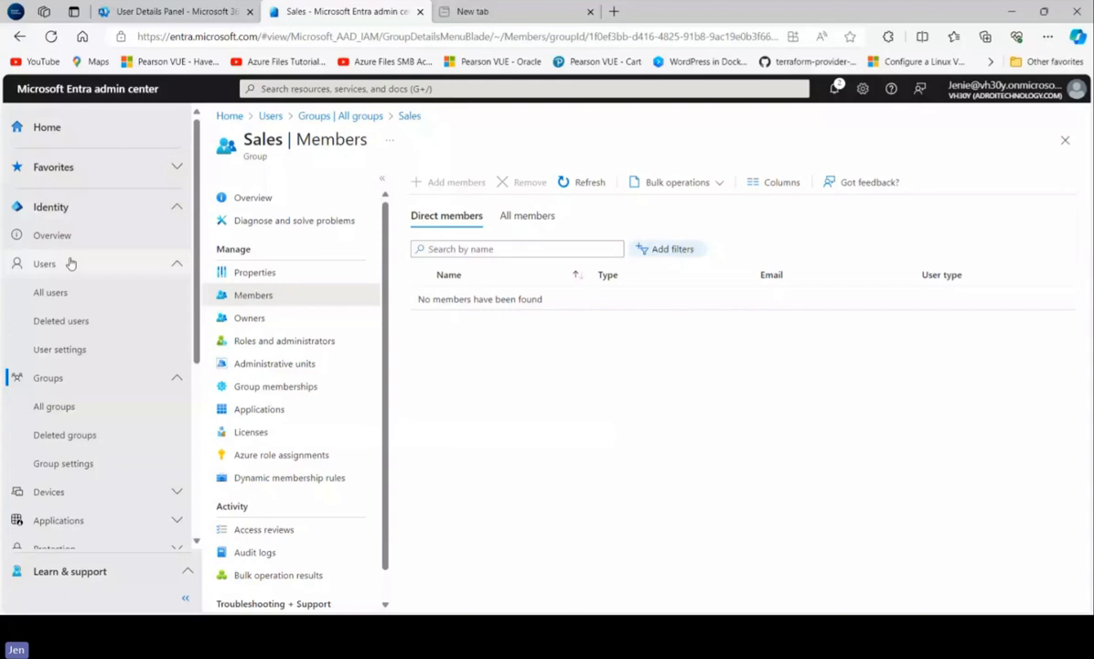
# Open the list of deleted groups and leave only the deleted Sales group selected.
pyautogui.scroll(-3, 178, 418)
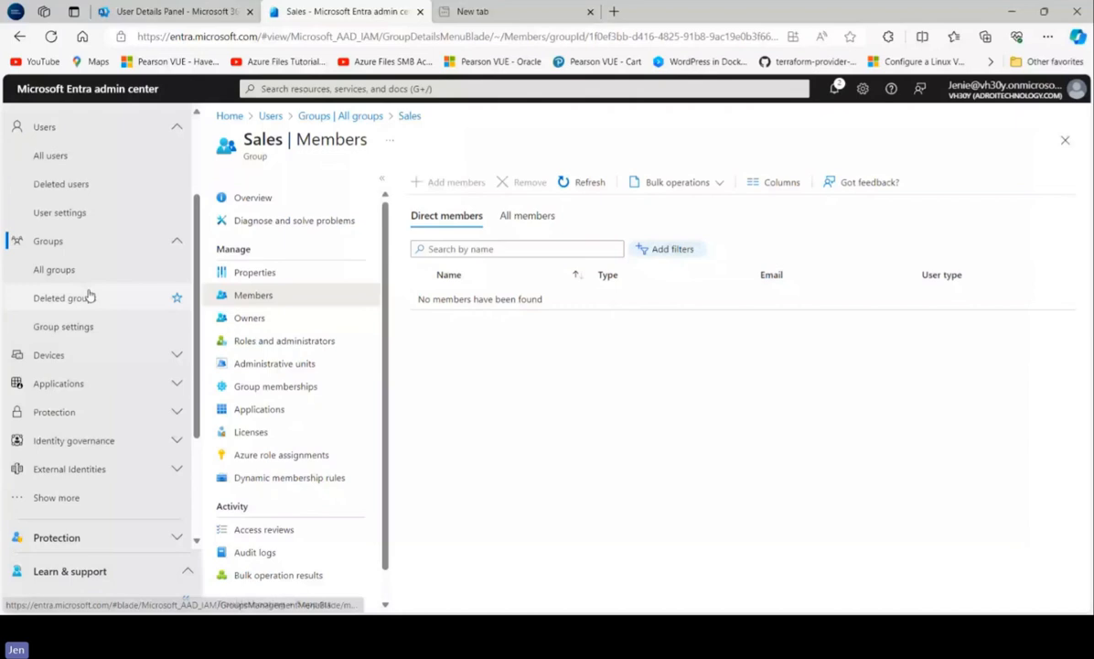
pyautogui.click(89, 296)
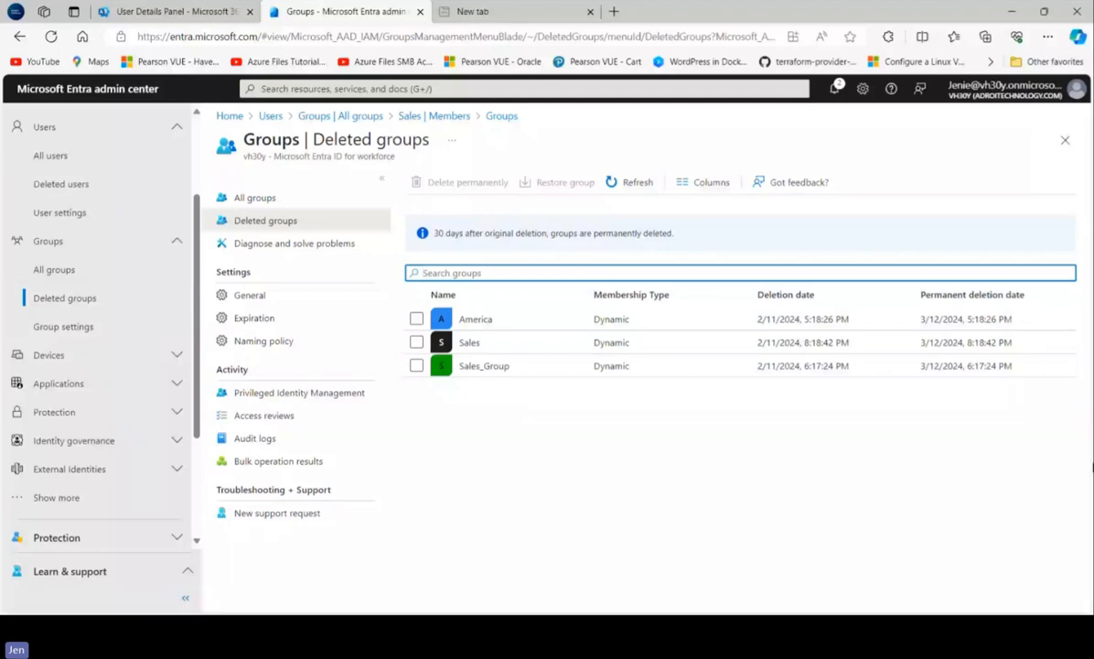
pyautogui.click(416, 320)
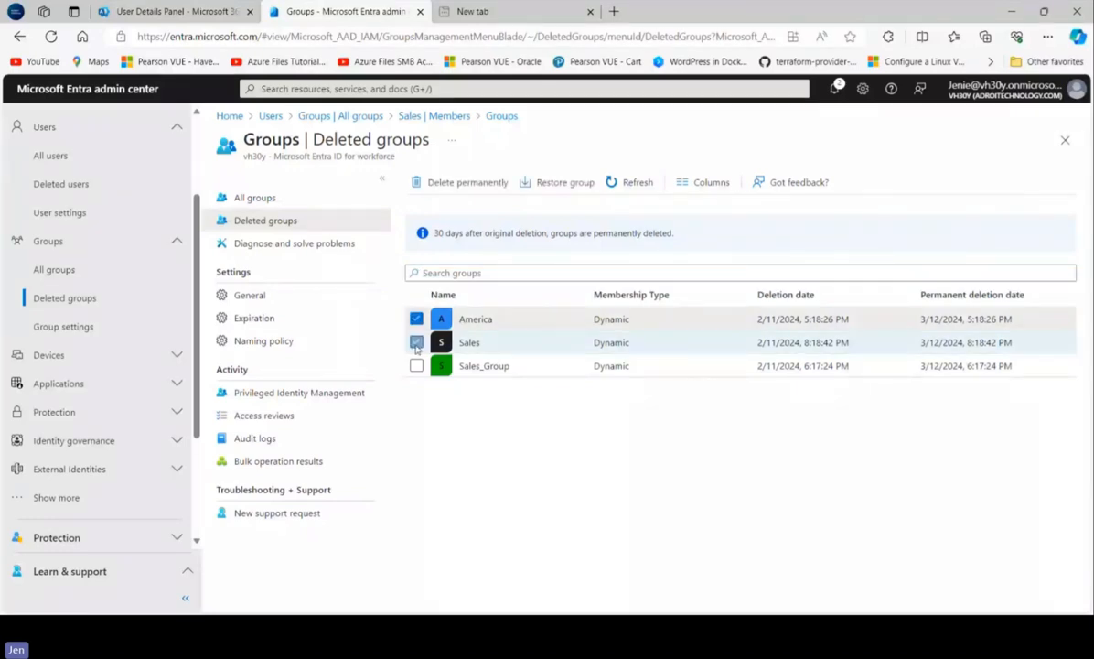
pyautogui.click(416, 343)
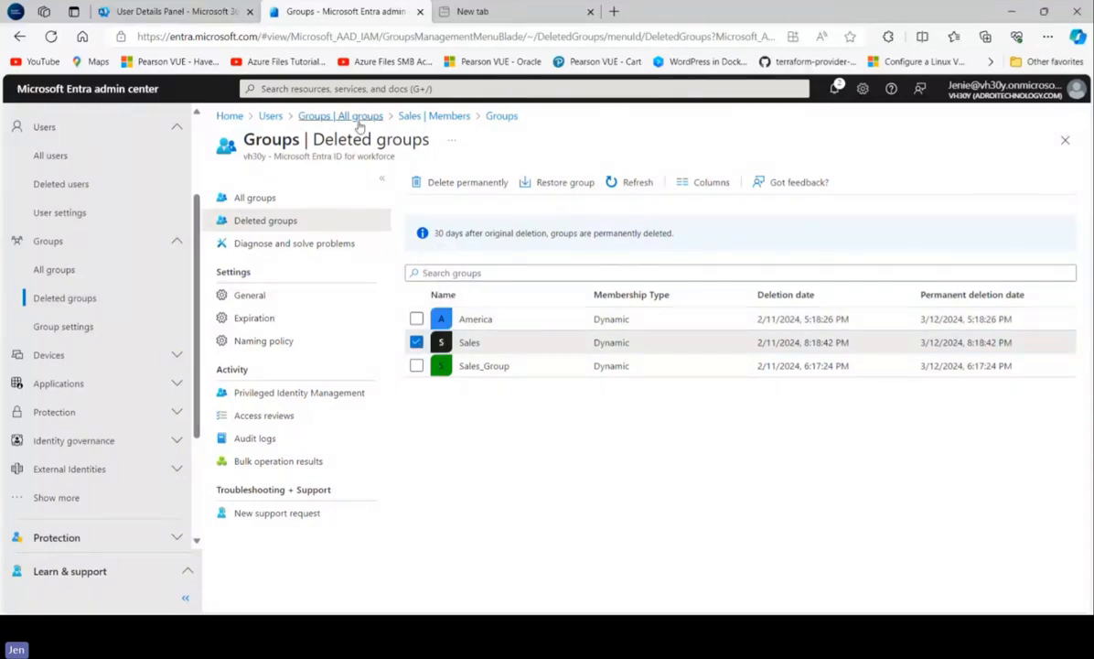
# Examine the Devices section: its overview, the list of all devices and the BitLocker keys page.
pyautogui.scroll(-2, 195, 302)
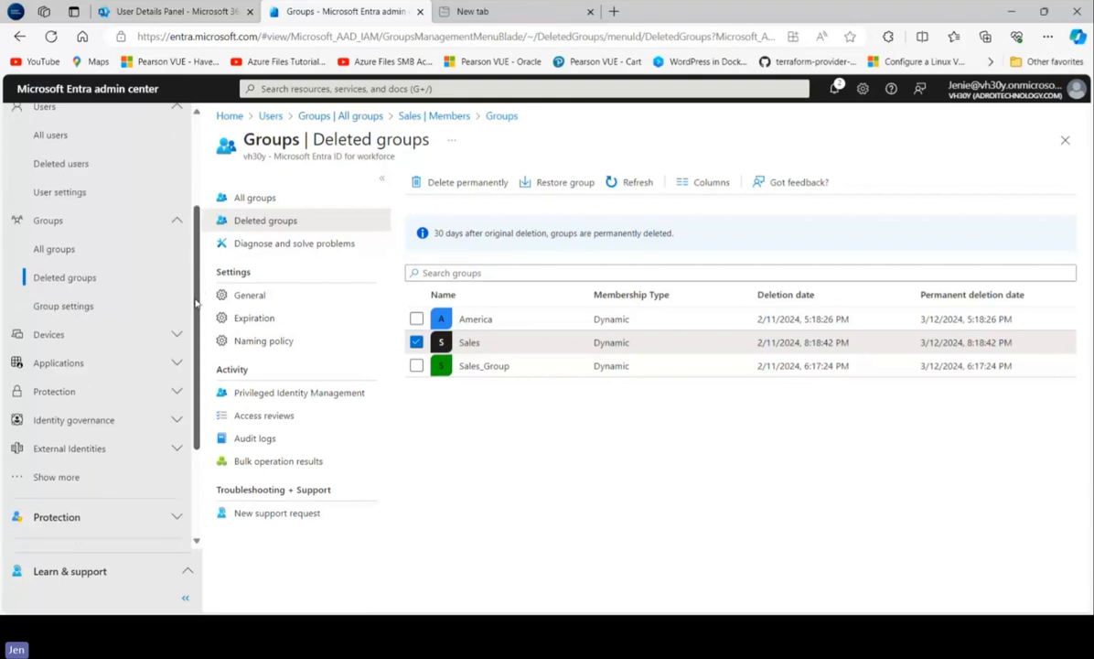
pyautogui.scroll(1, 195, 311)
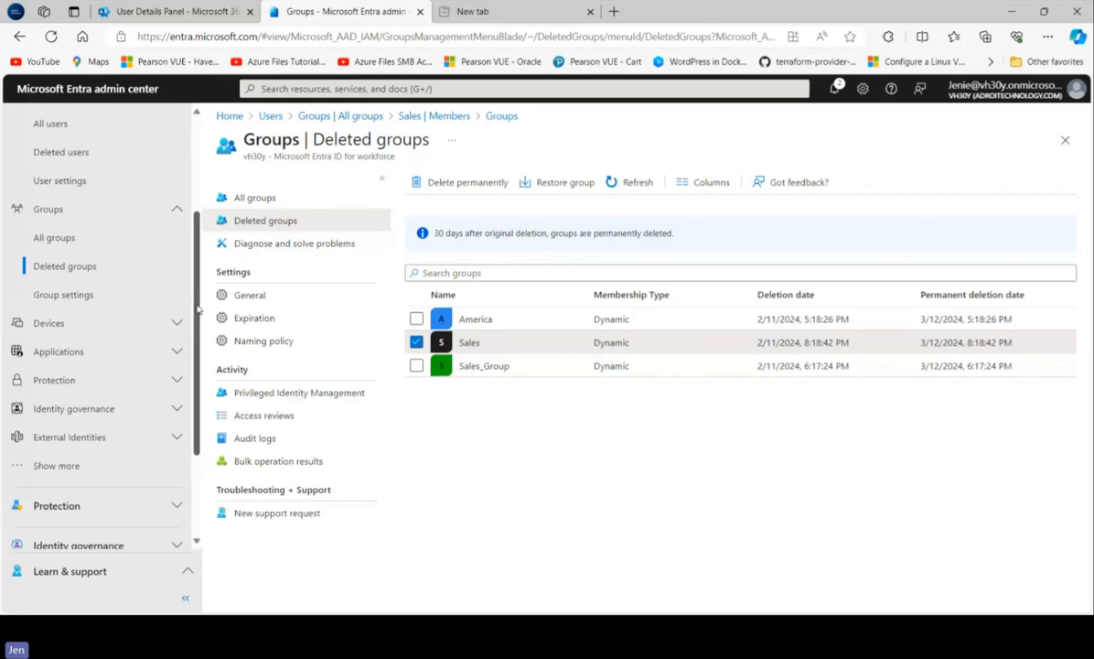
pyautogui.click(176, 323)
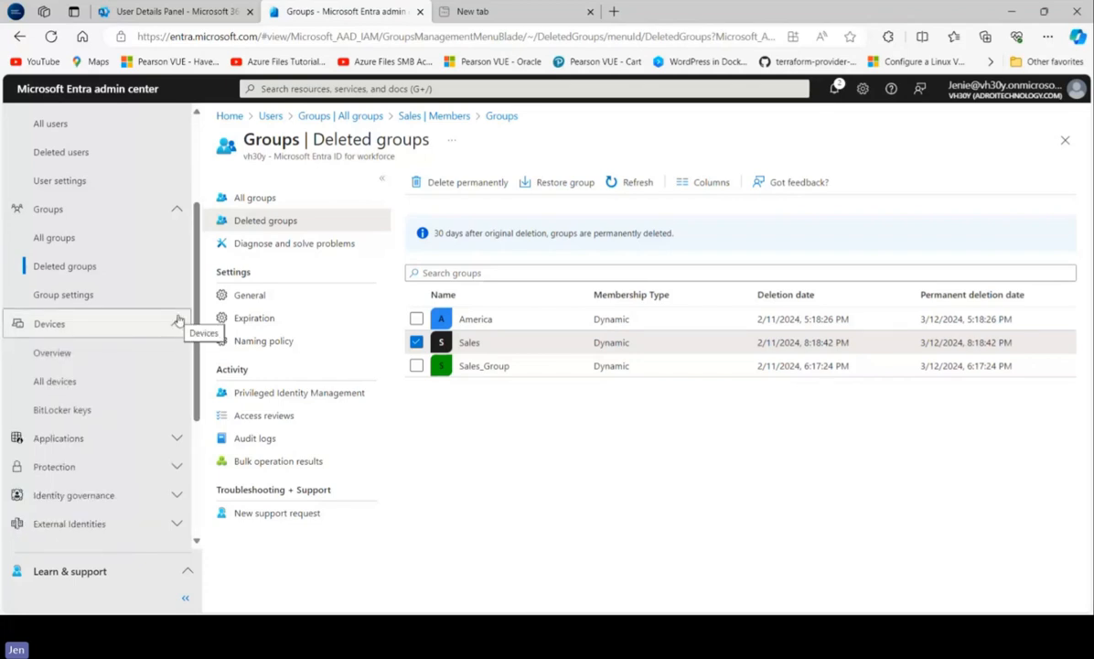
pyautogui.click(97, 352)
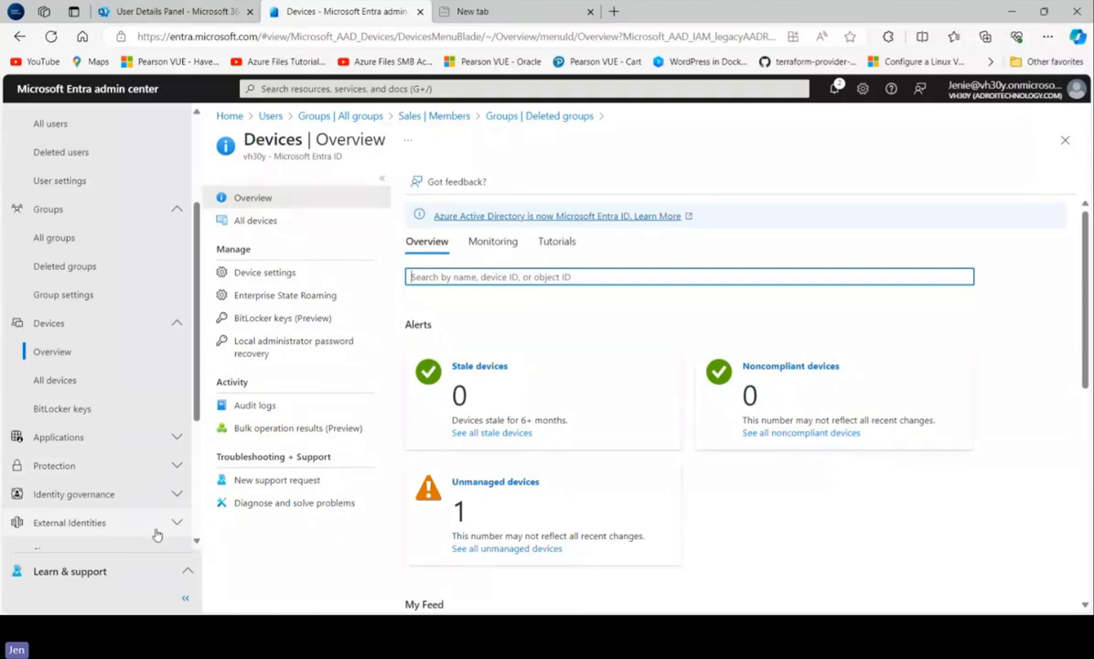
pyautogui.click(57, 381)
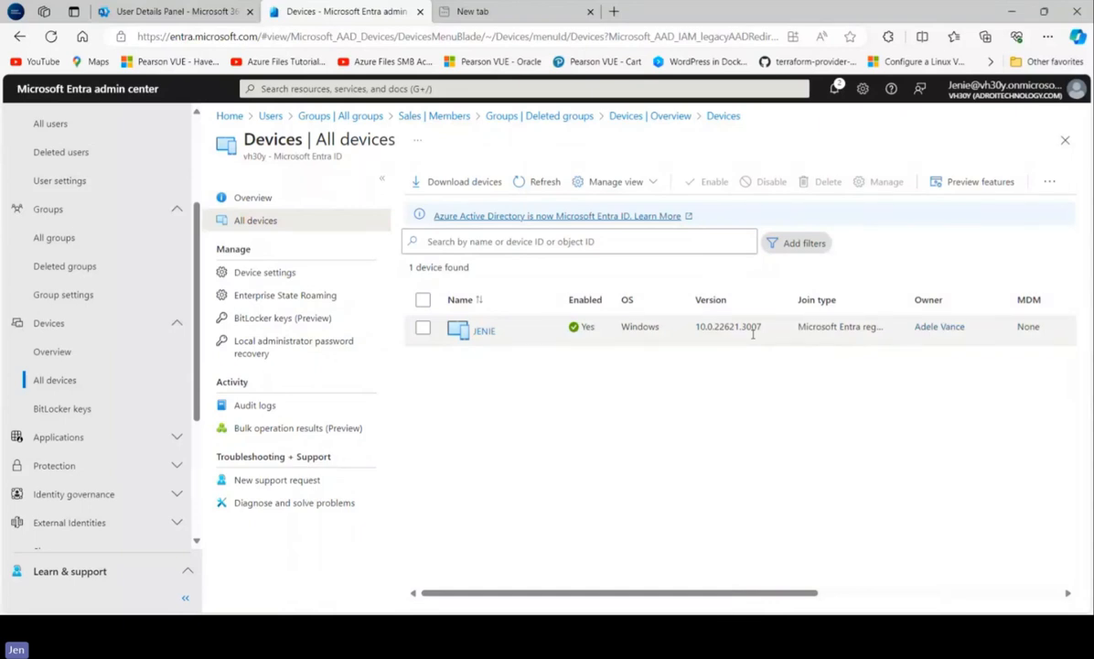
pyautogui.click(57, 413)
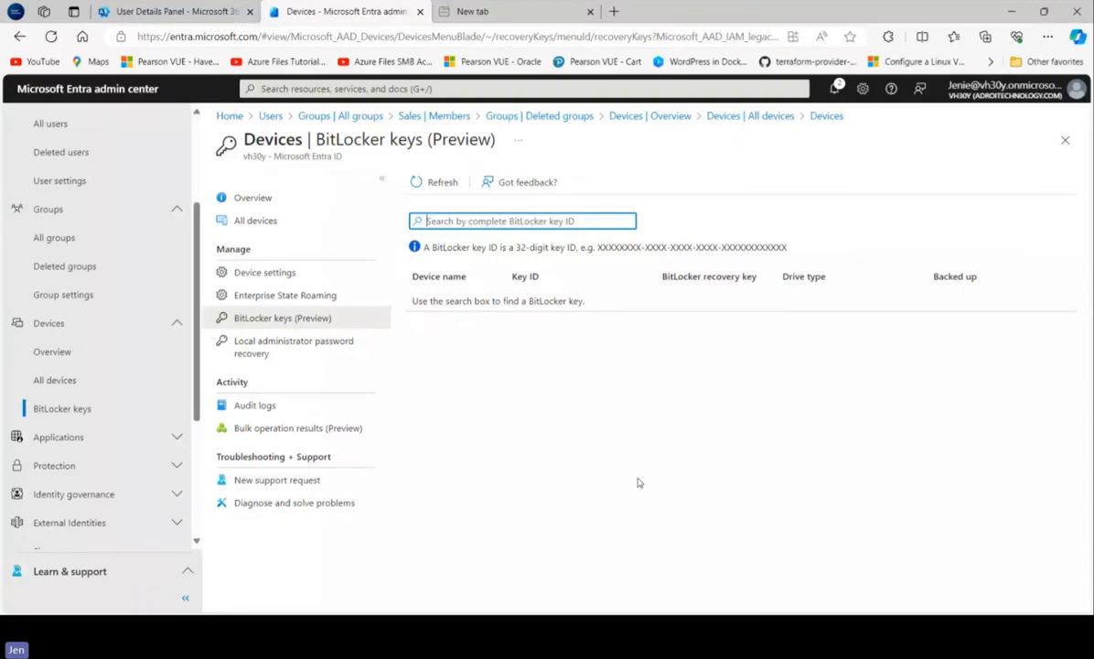
# Open the list of all enterprise applications in the Applications section.
pyautogui.click(140, 443)
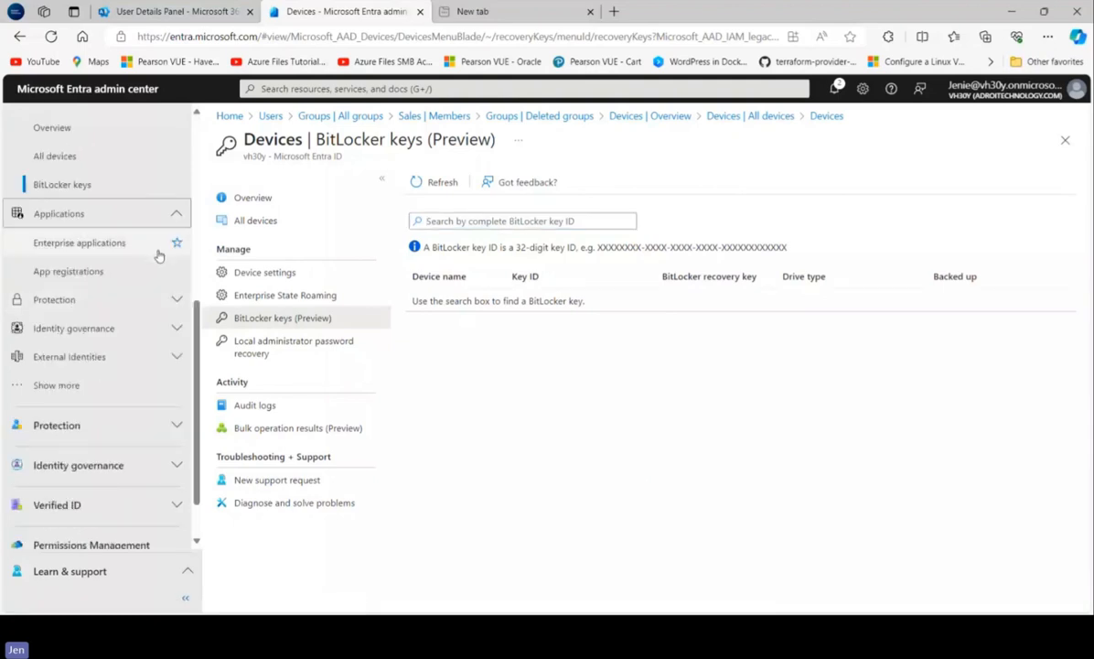
pyautogui.click(64, 244)
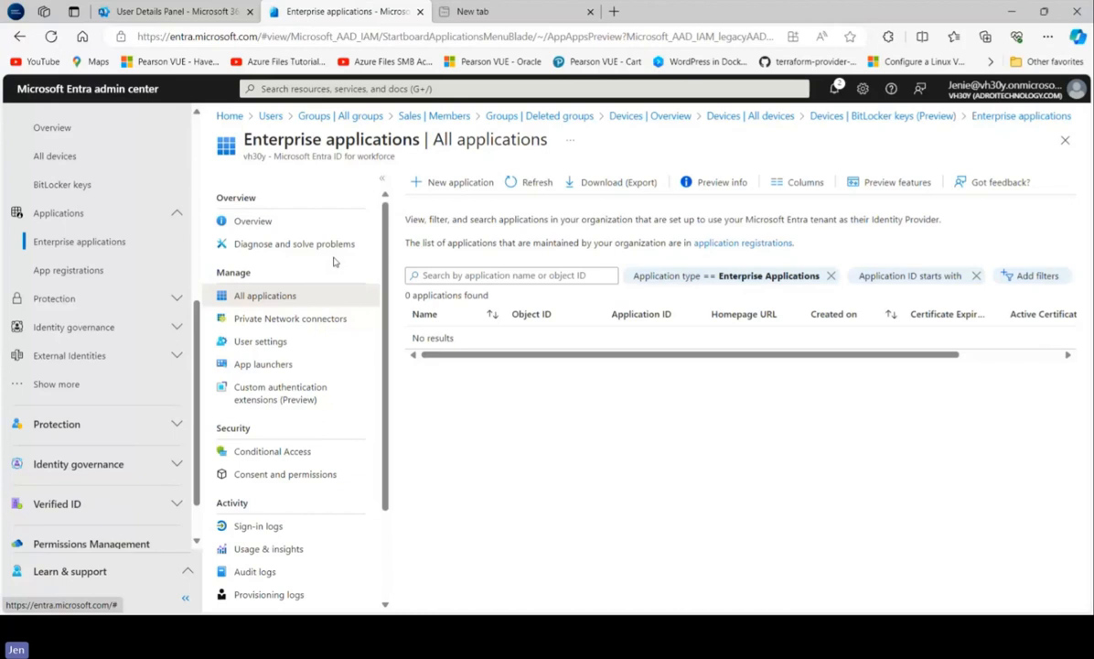
# Open the user risk policy in Identity Protection and set its user assignment to include all users.
pyautogui.scroll(-2, 188, 445)
pyautogui.click(177, 363)
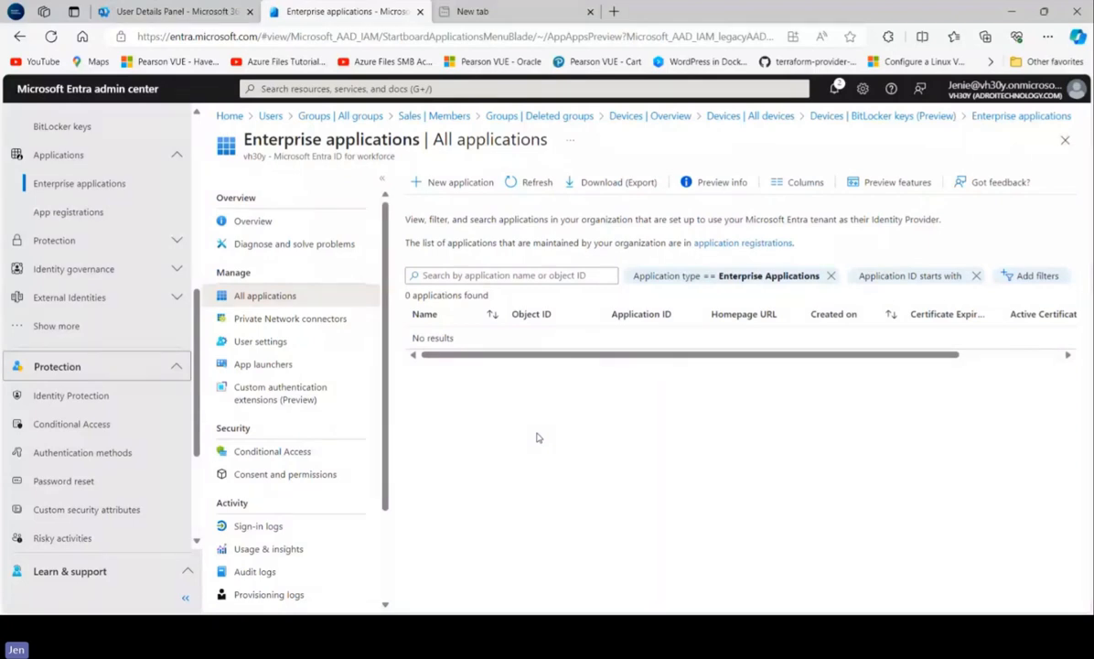
pyautogui.click(72, 397)
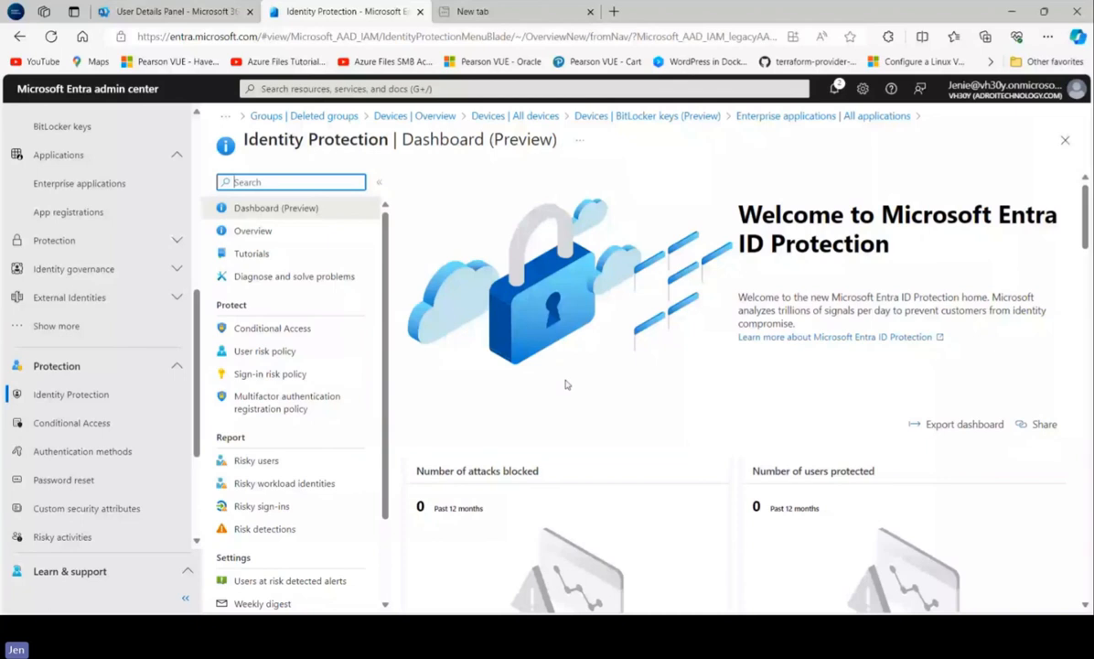
pyautogui.click(284, 352)
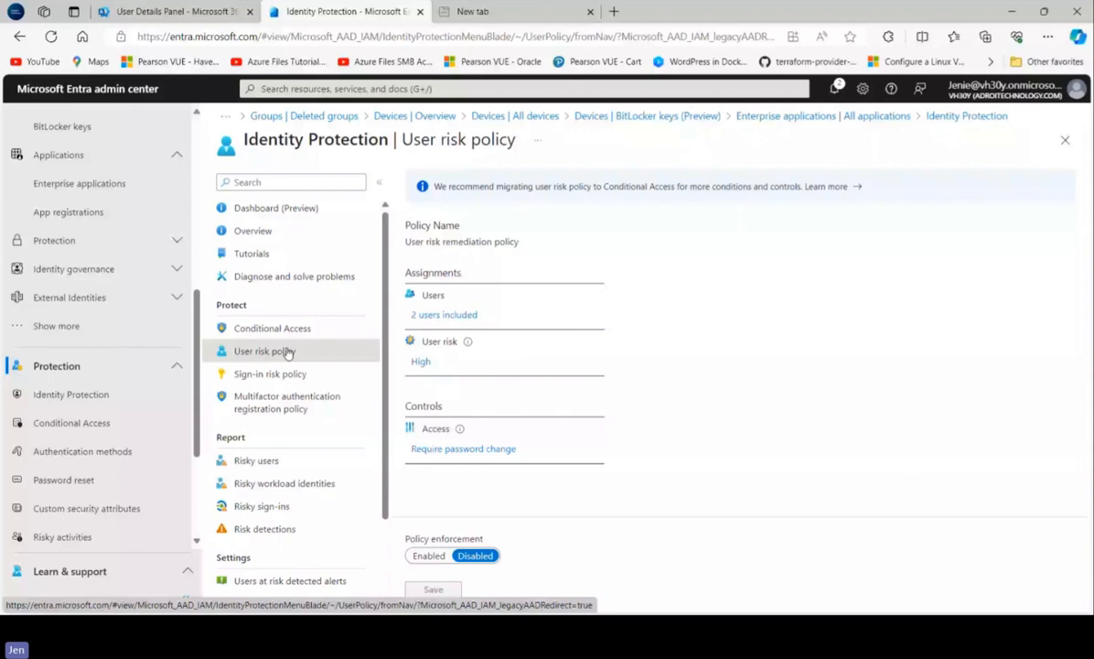
pyautogui.click(500, 296)
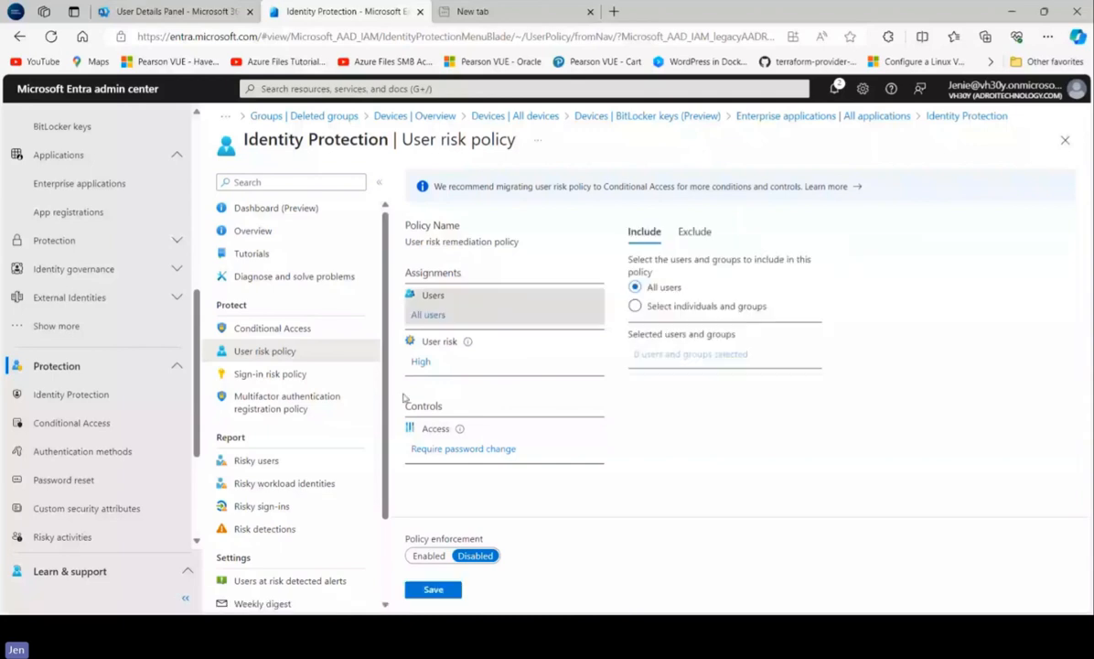